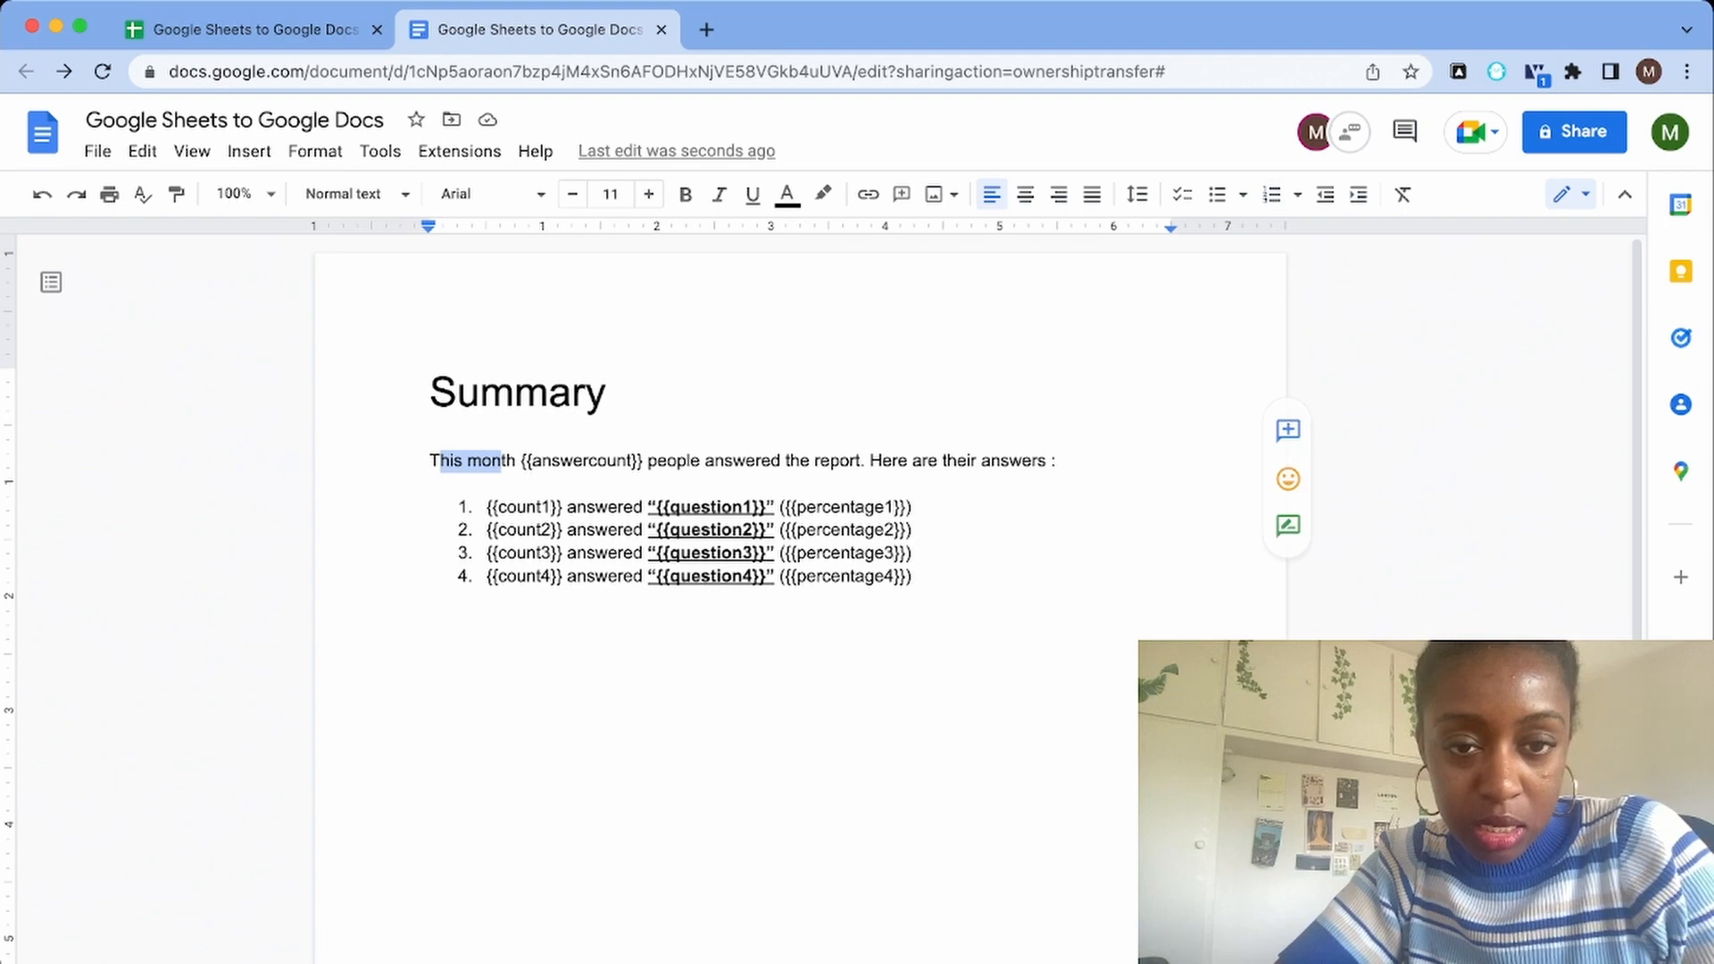
Compare the {{answercount}} placeholder in the summary document with the answer data in the spreadsheet
left_click_drag(521, 460, 643, 460)
left_click(258, 31)
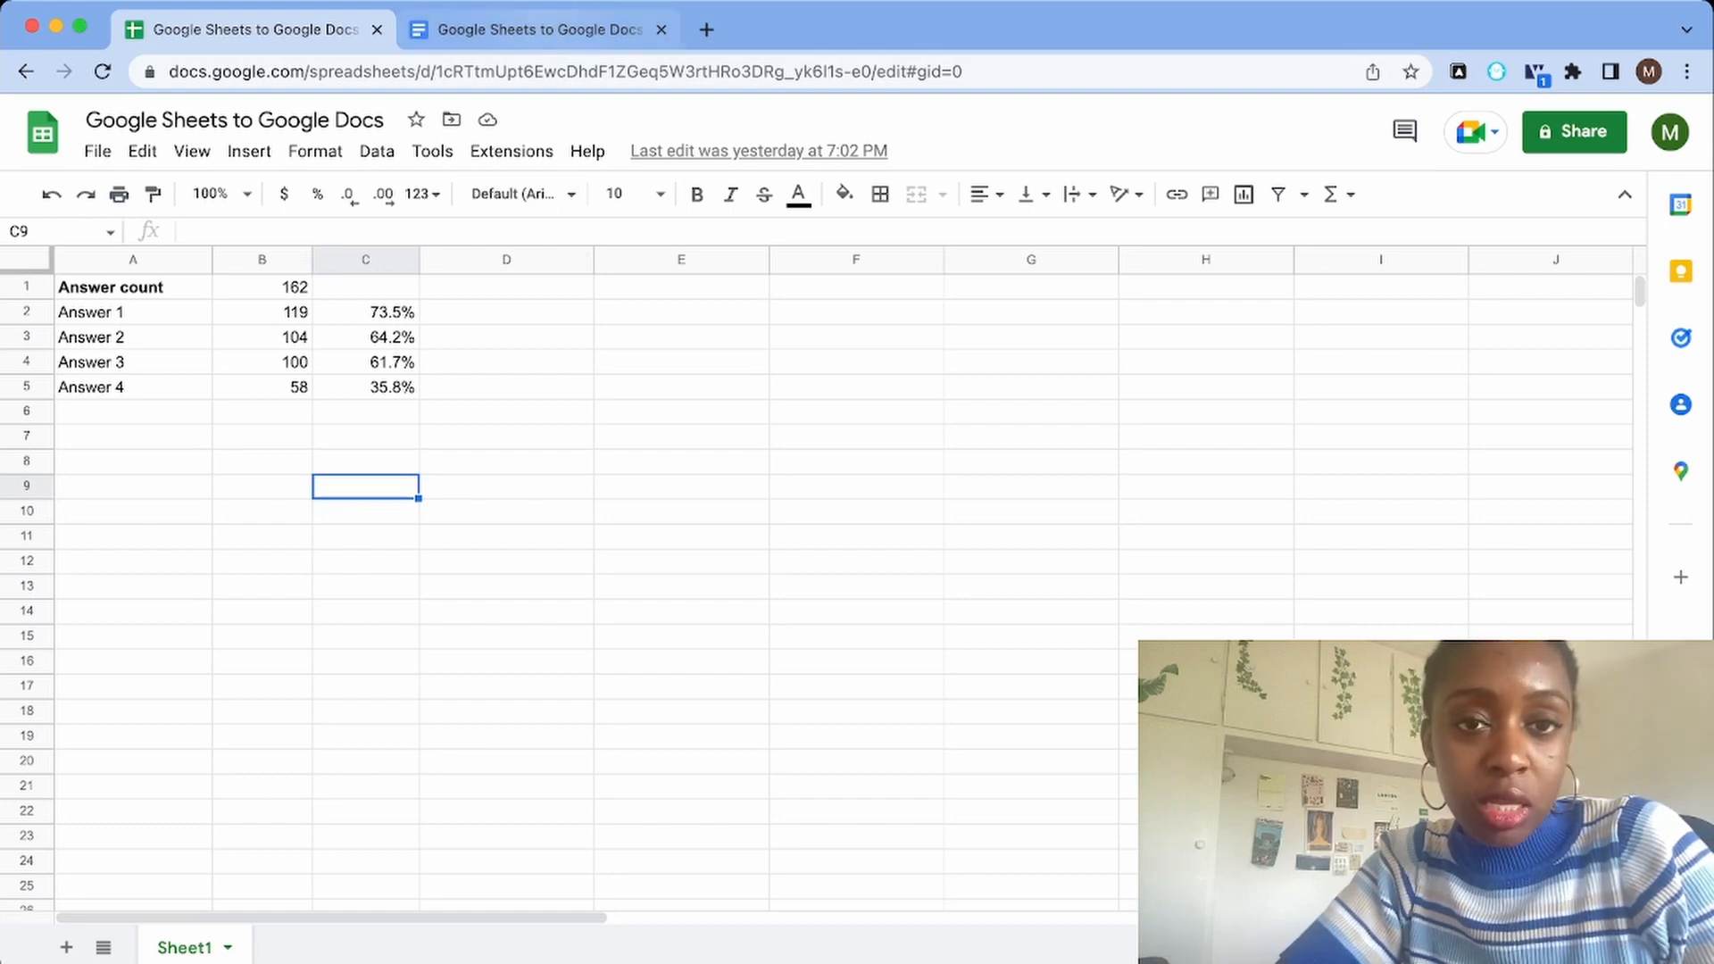
left_click(535, 31)
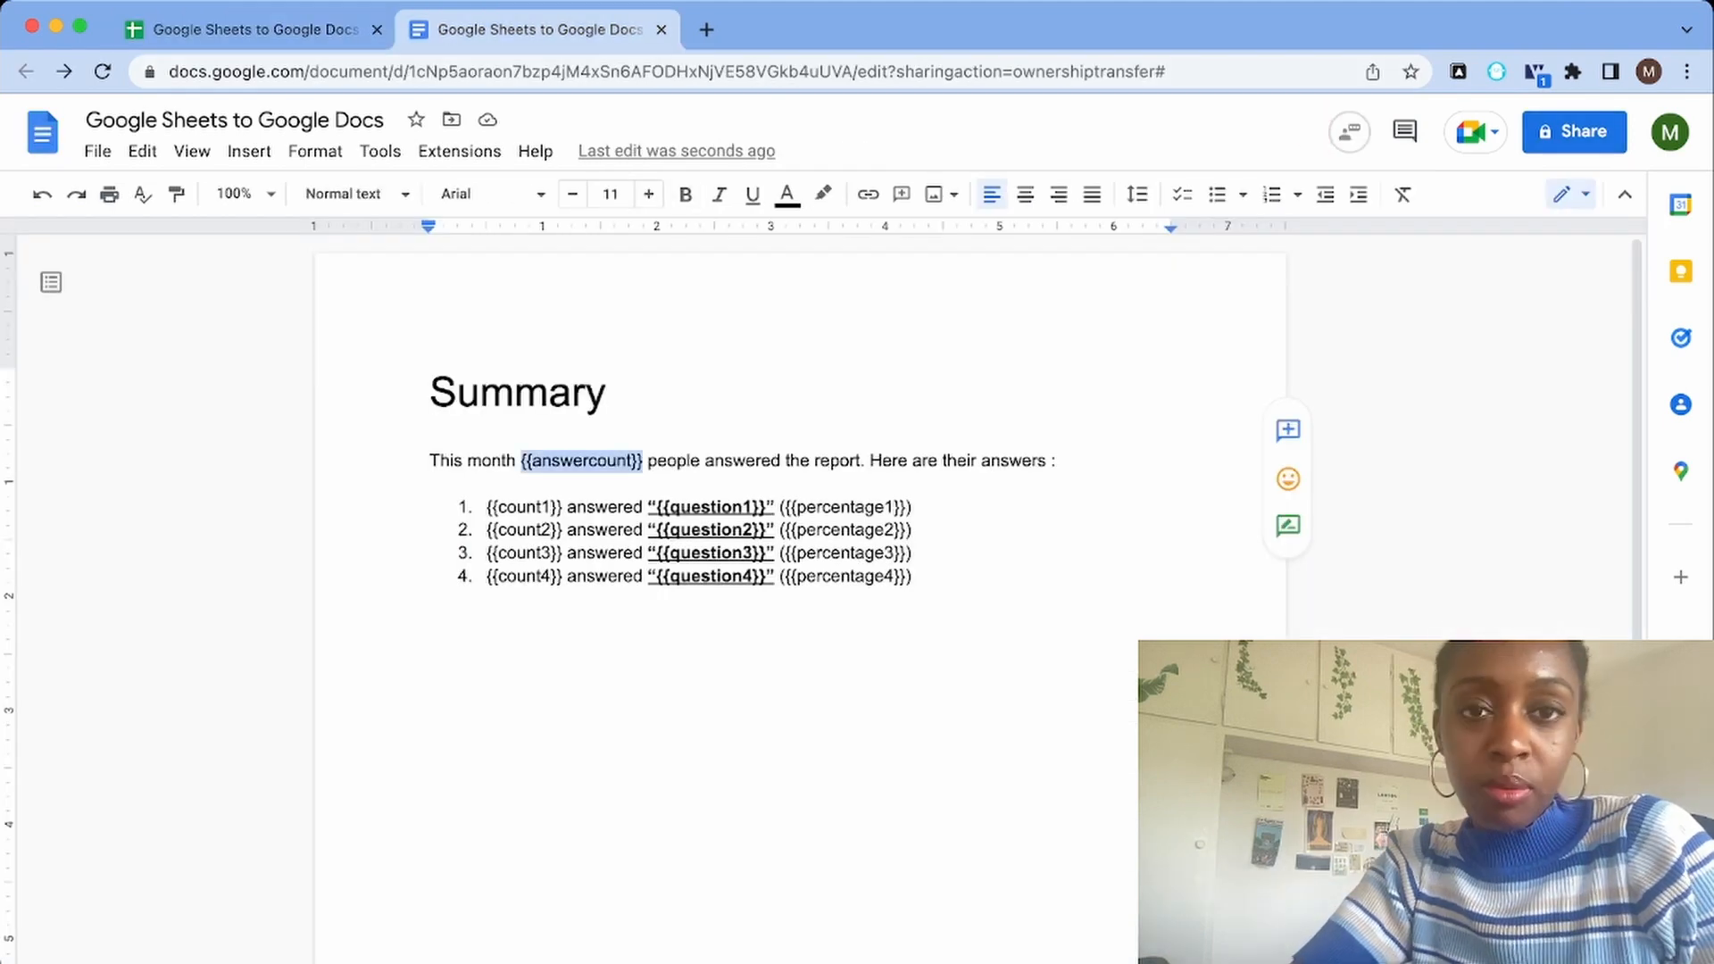
Open a new Integromat scenario in a separate browser tab
left_click(707, 29)
type("integromat.com/scenario/add?company=424436")
key("Return")
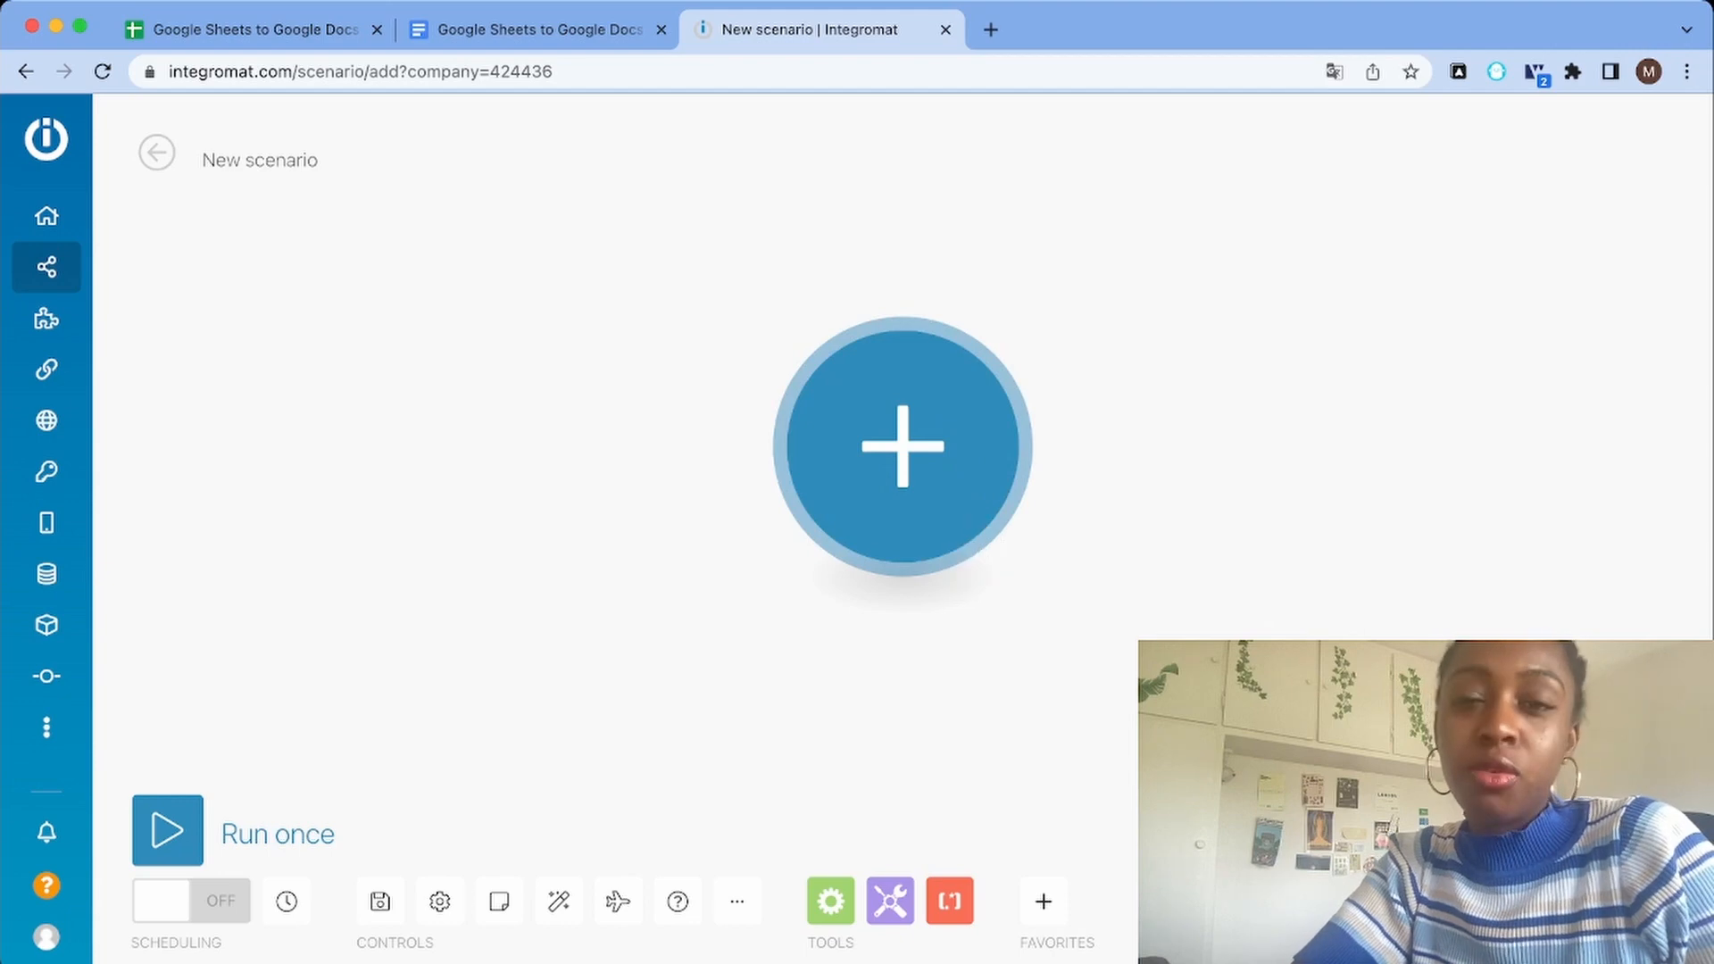
left_click(950, 496)
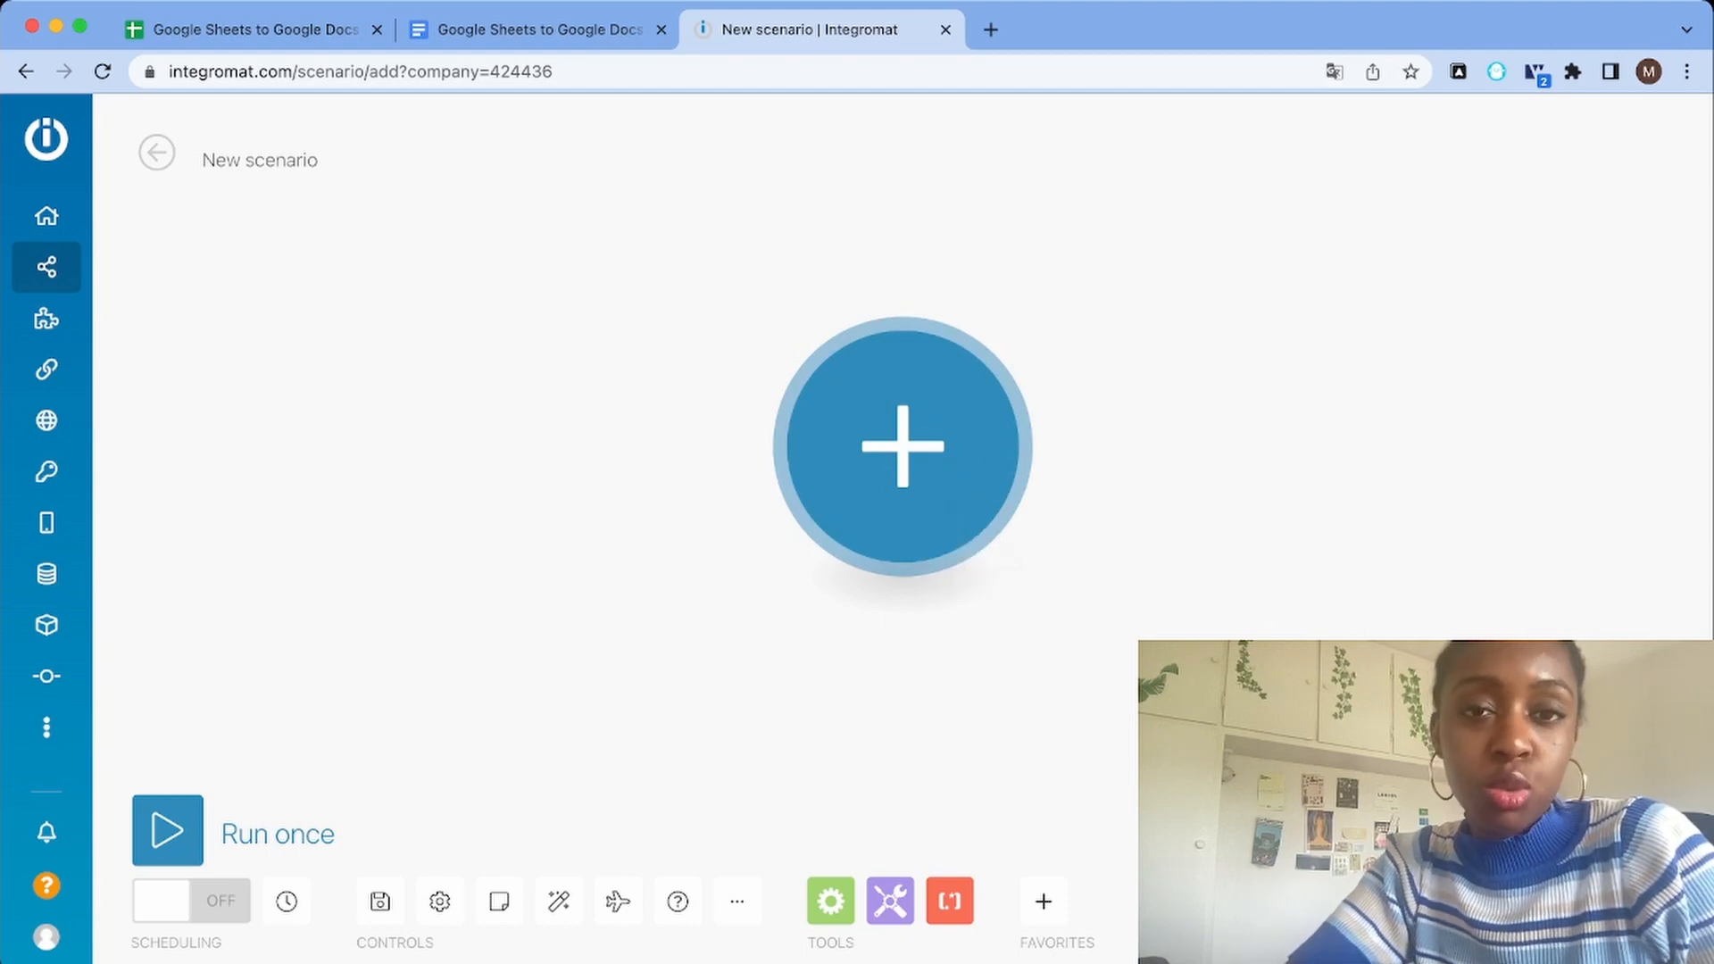
Check the source spreadsheet, and add a Google Sheets Get Range Values module as the scenario's first module
left_click(254, 29)
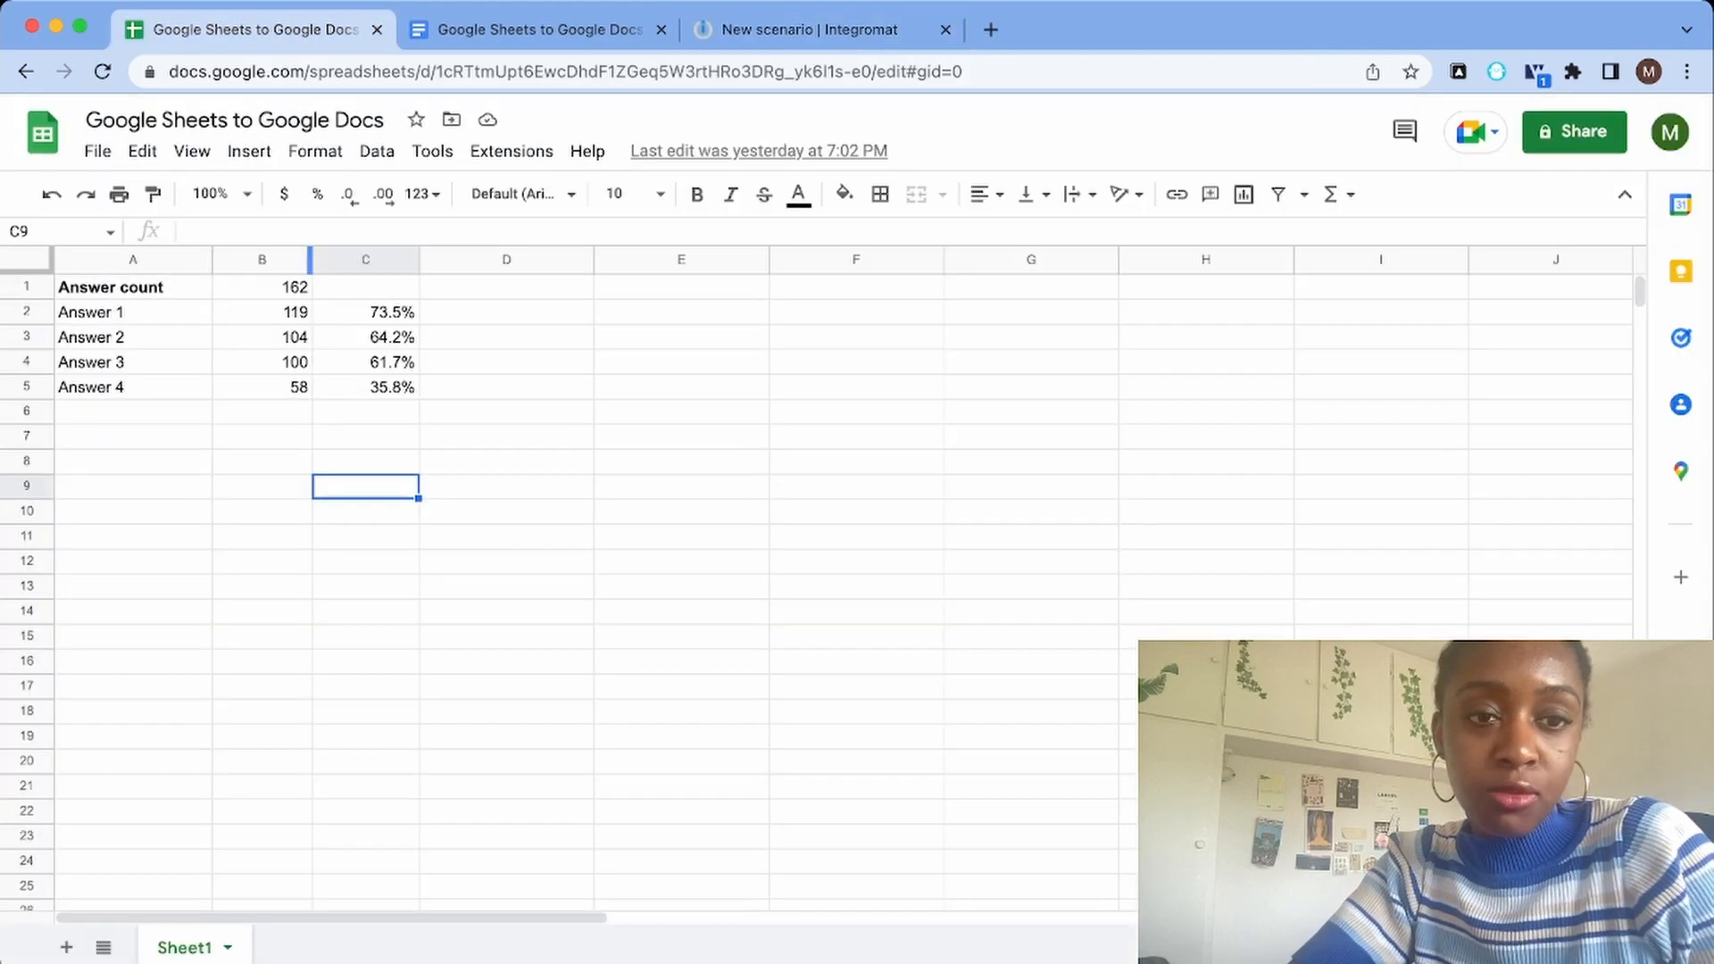
left_click(785, 29)
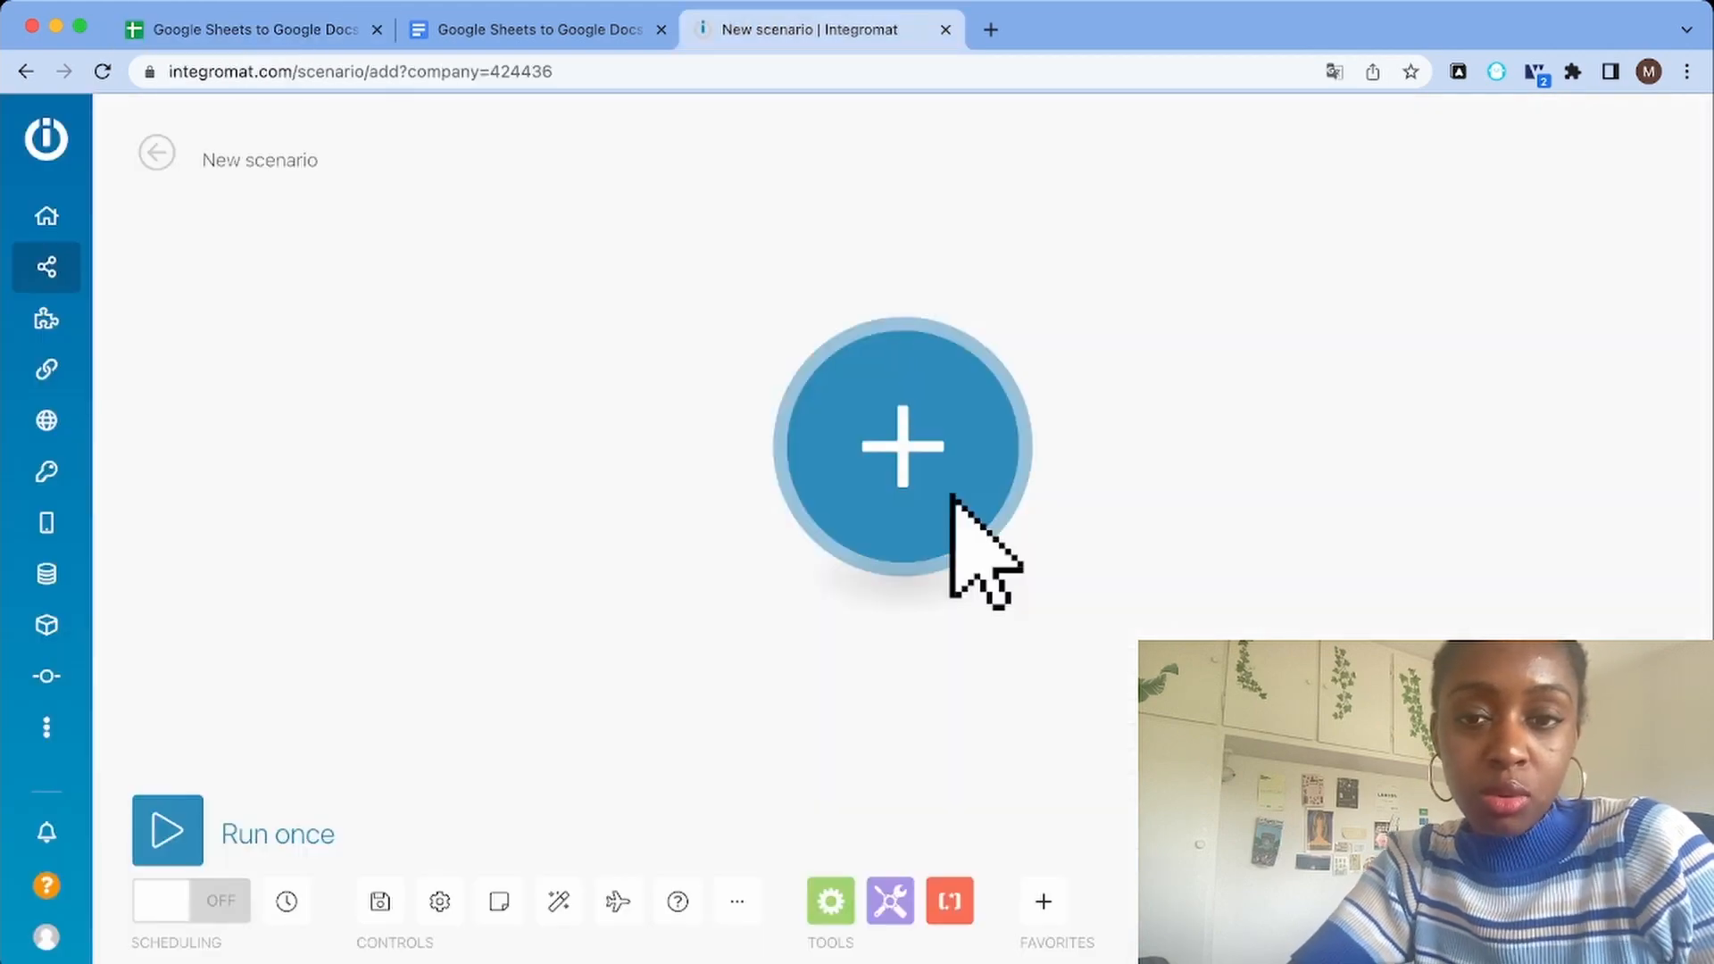
left_click(951, 497)
type("google sheets")
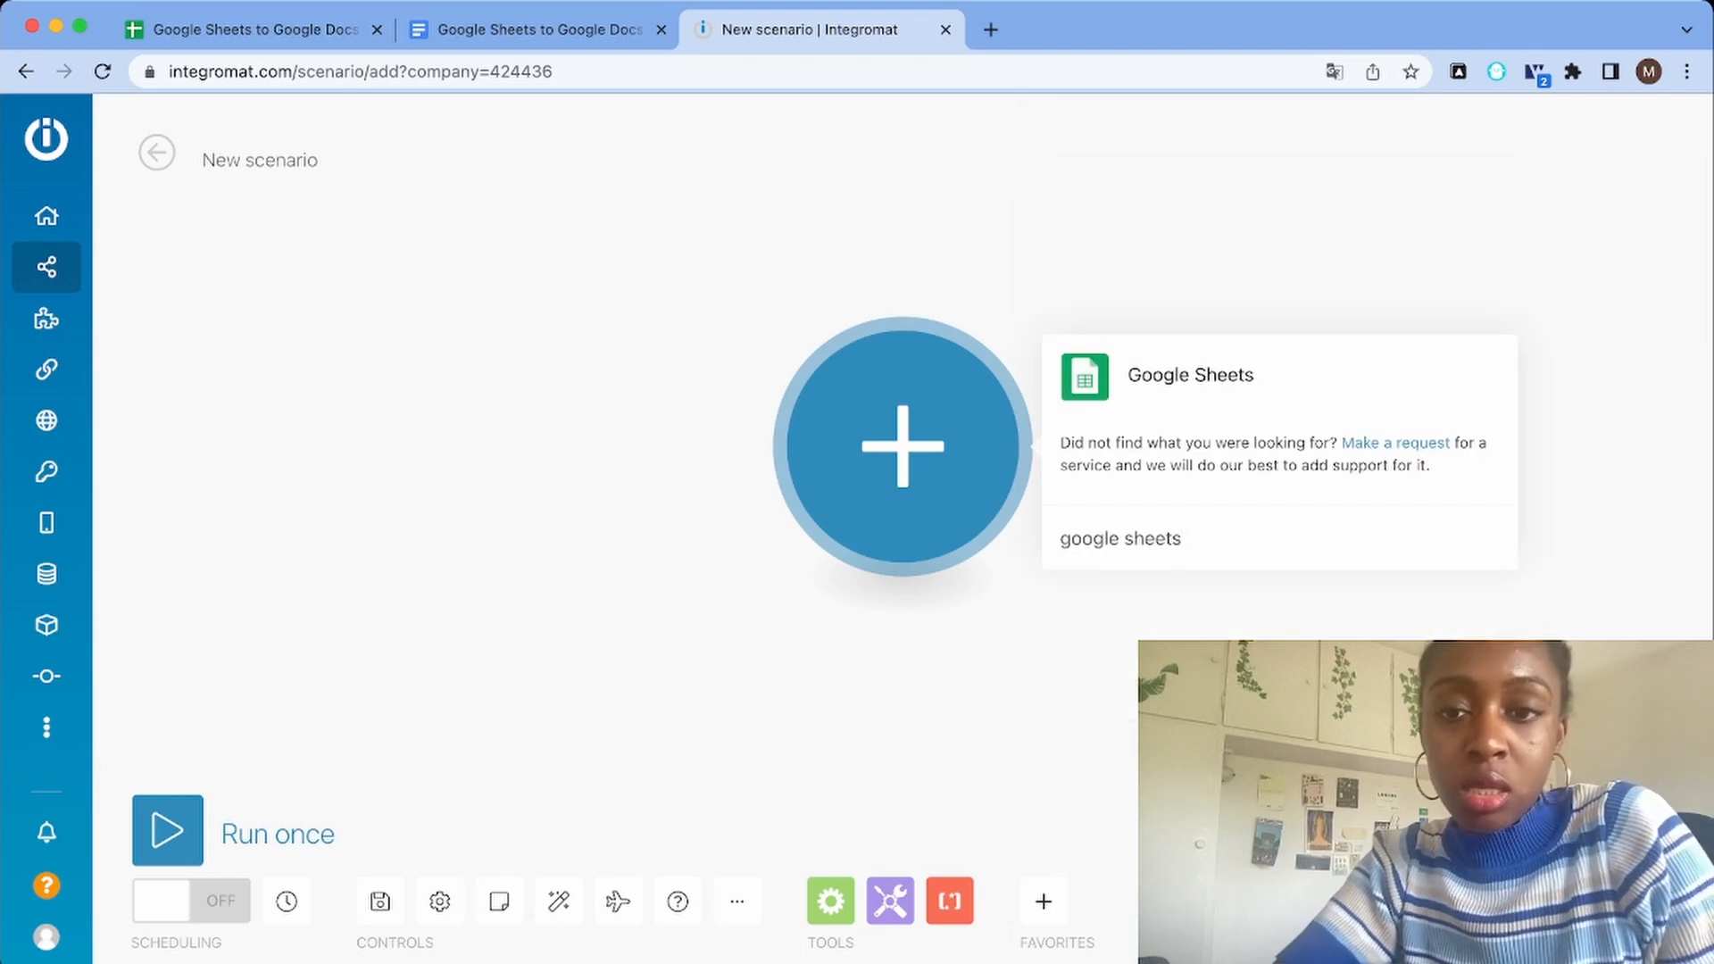
key("Return")
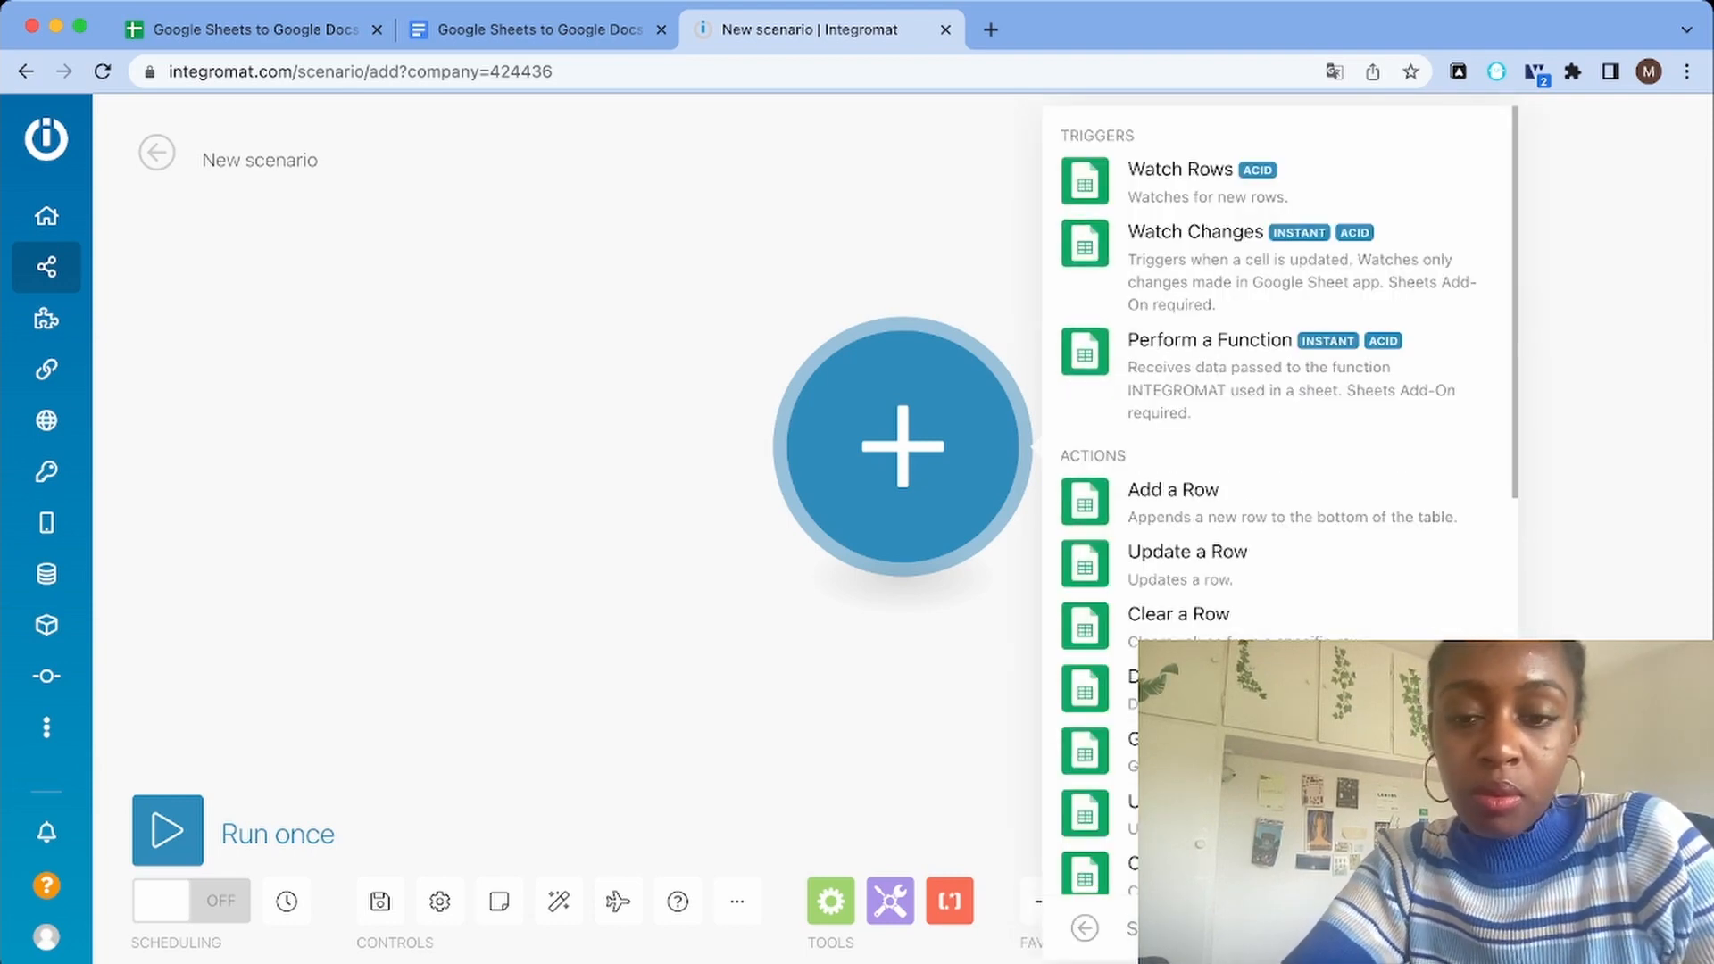
type("get")
key("Down")
key("Return")
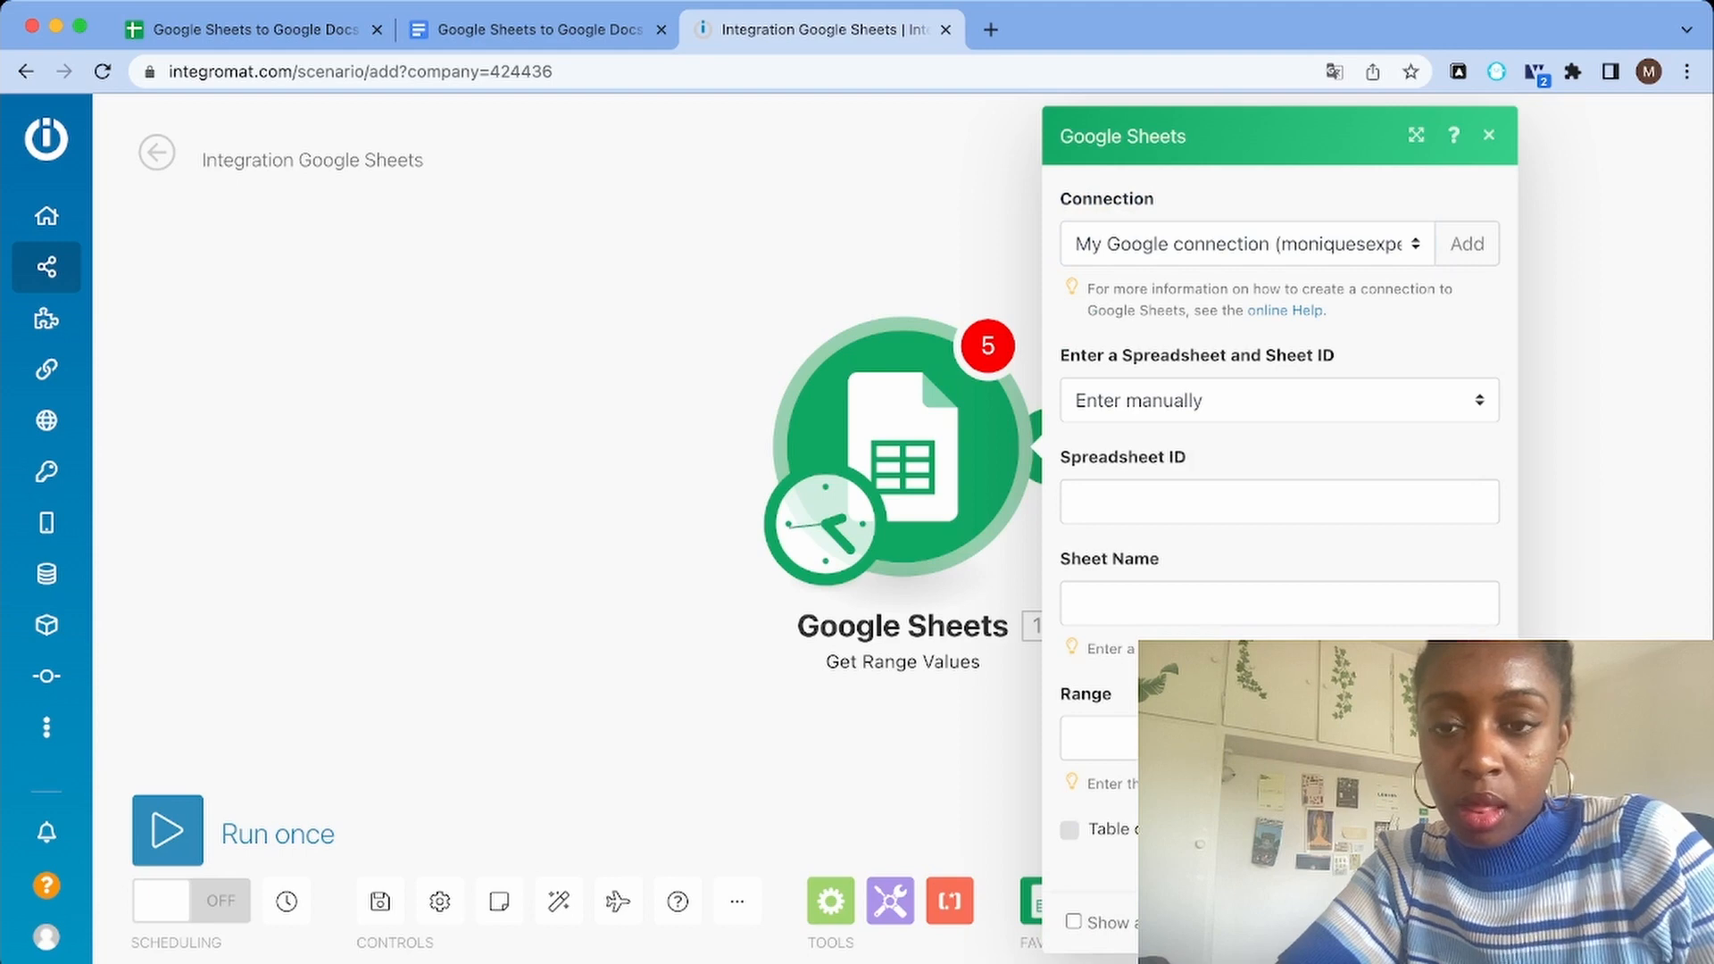
Set the module's source to the listed Google Sheets to Google Docs spreadsheet in My Drive, using Sheet1
left_click(1279, 399)
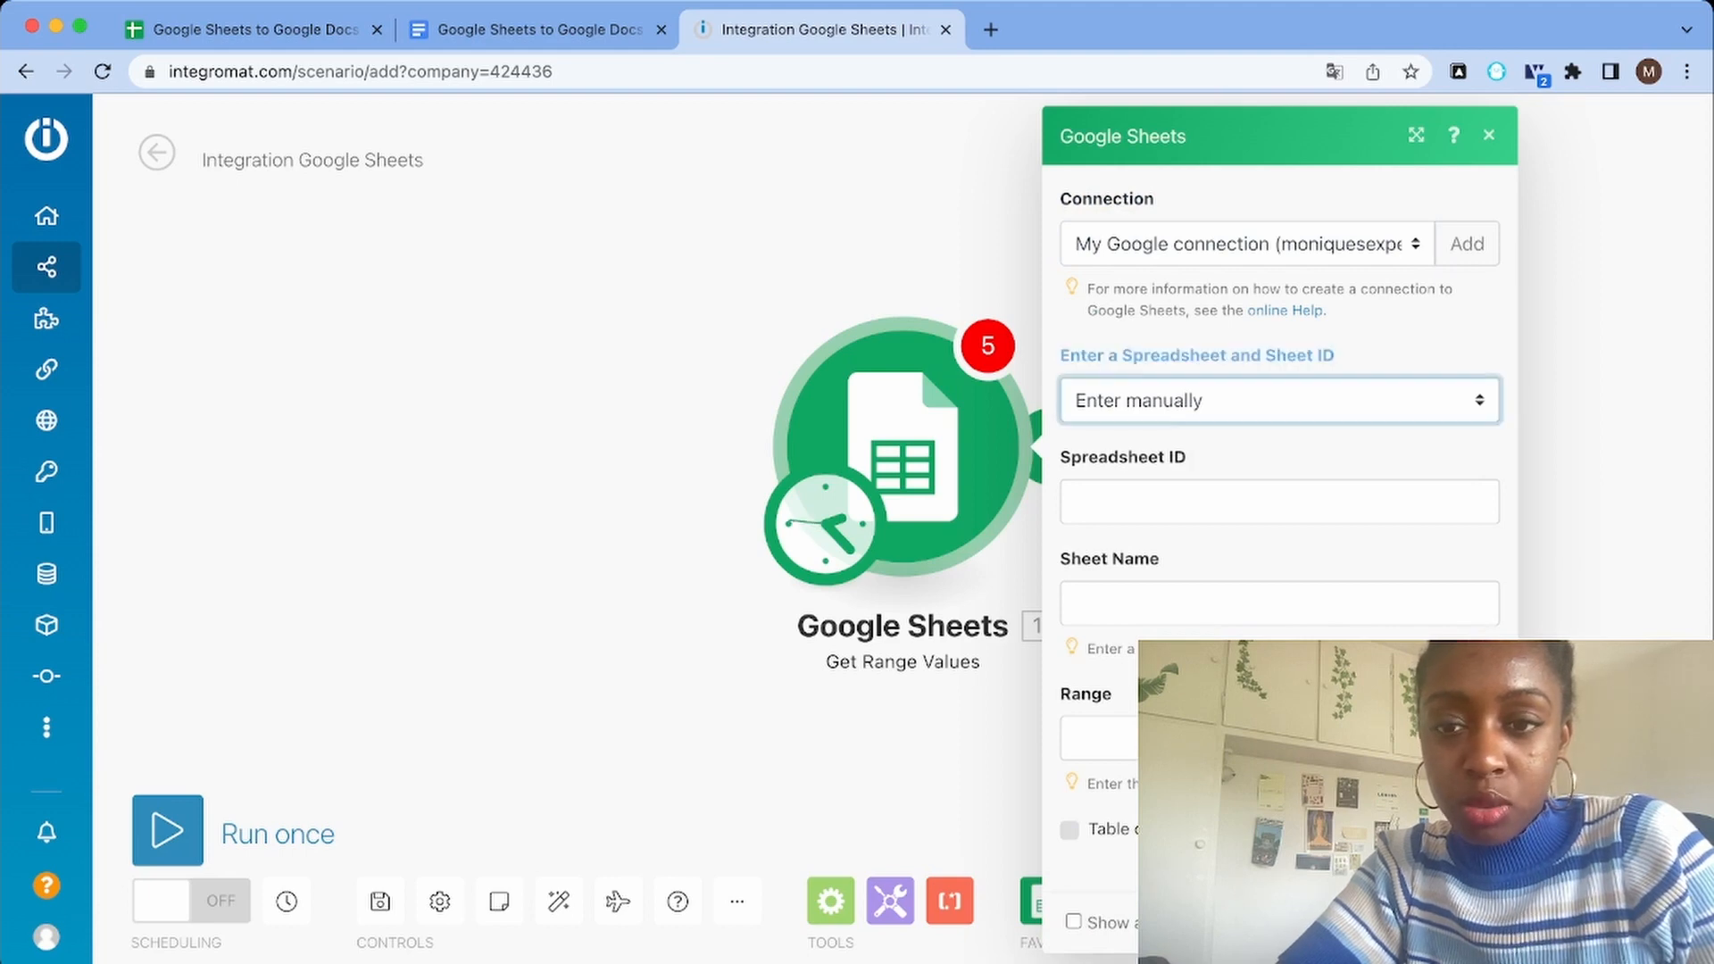
key("Up")
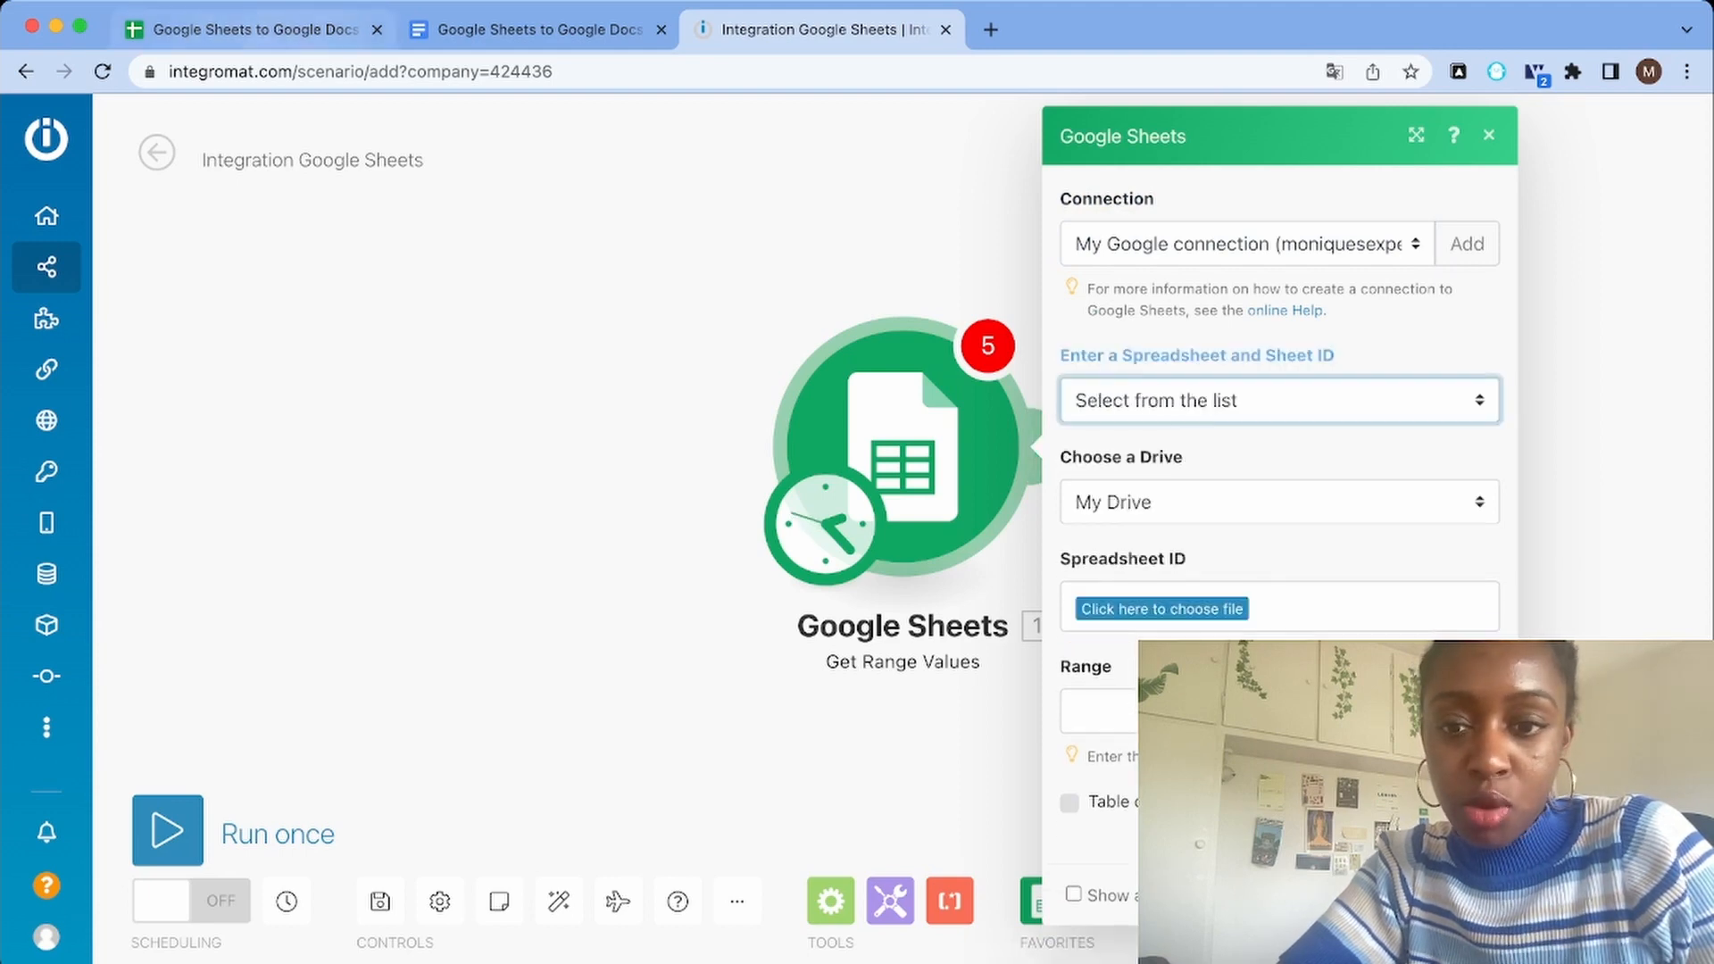
left_click(1161, 608)
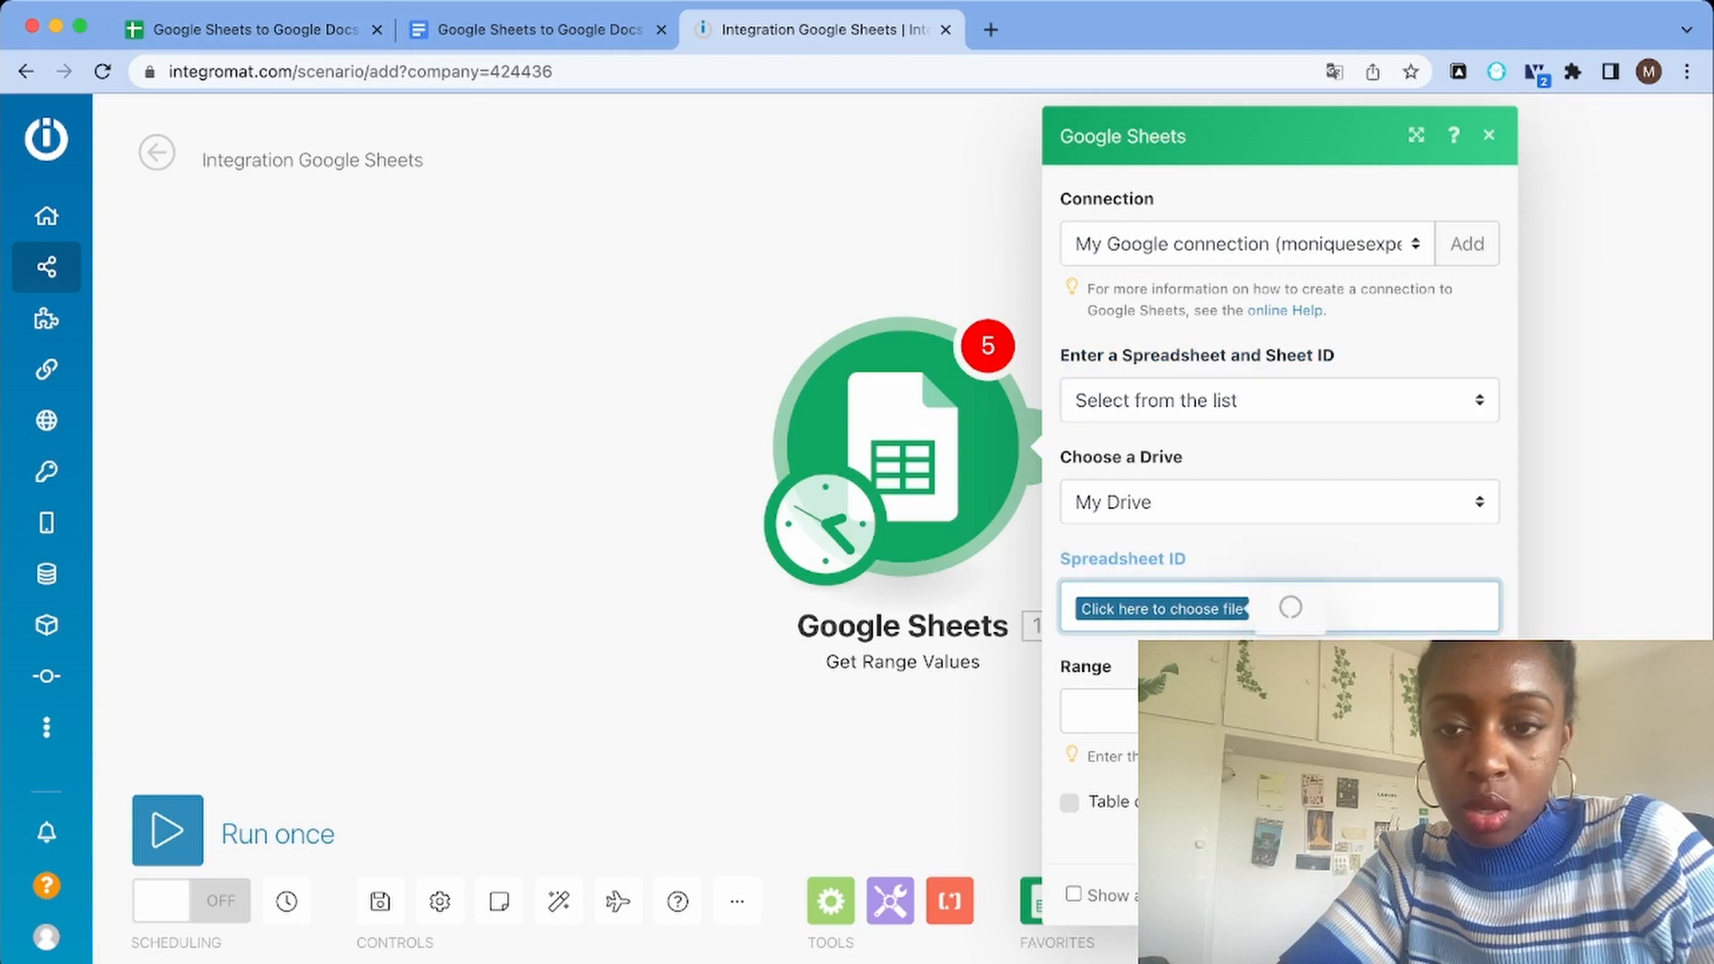
left_click(1413, 195)
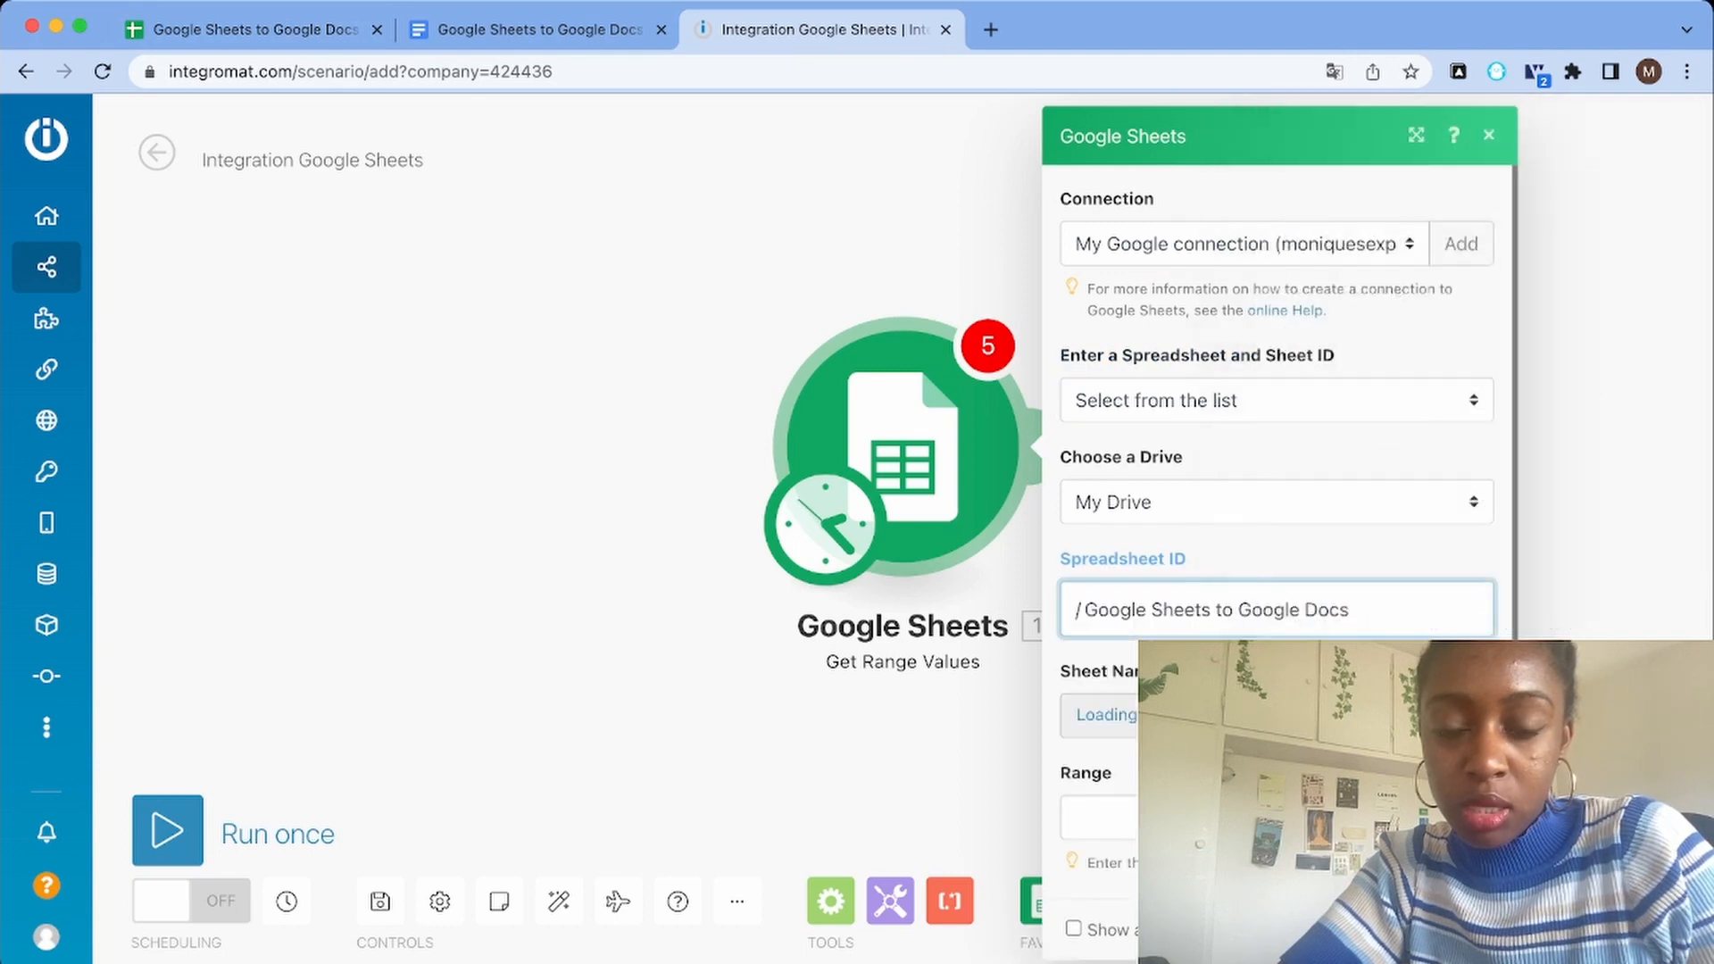
left_click(1276, 716)
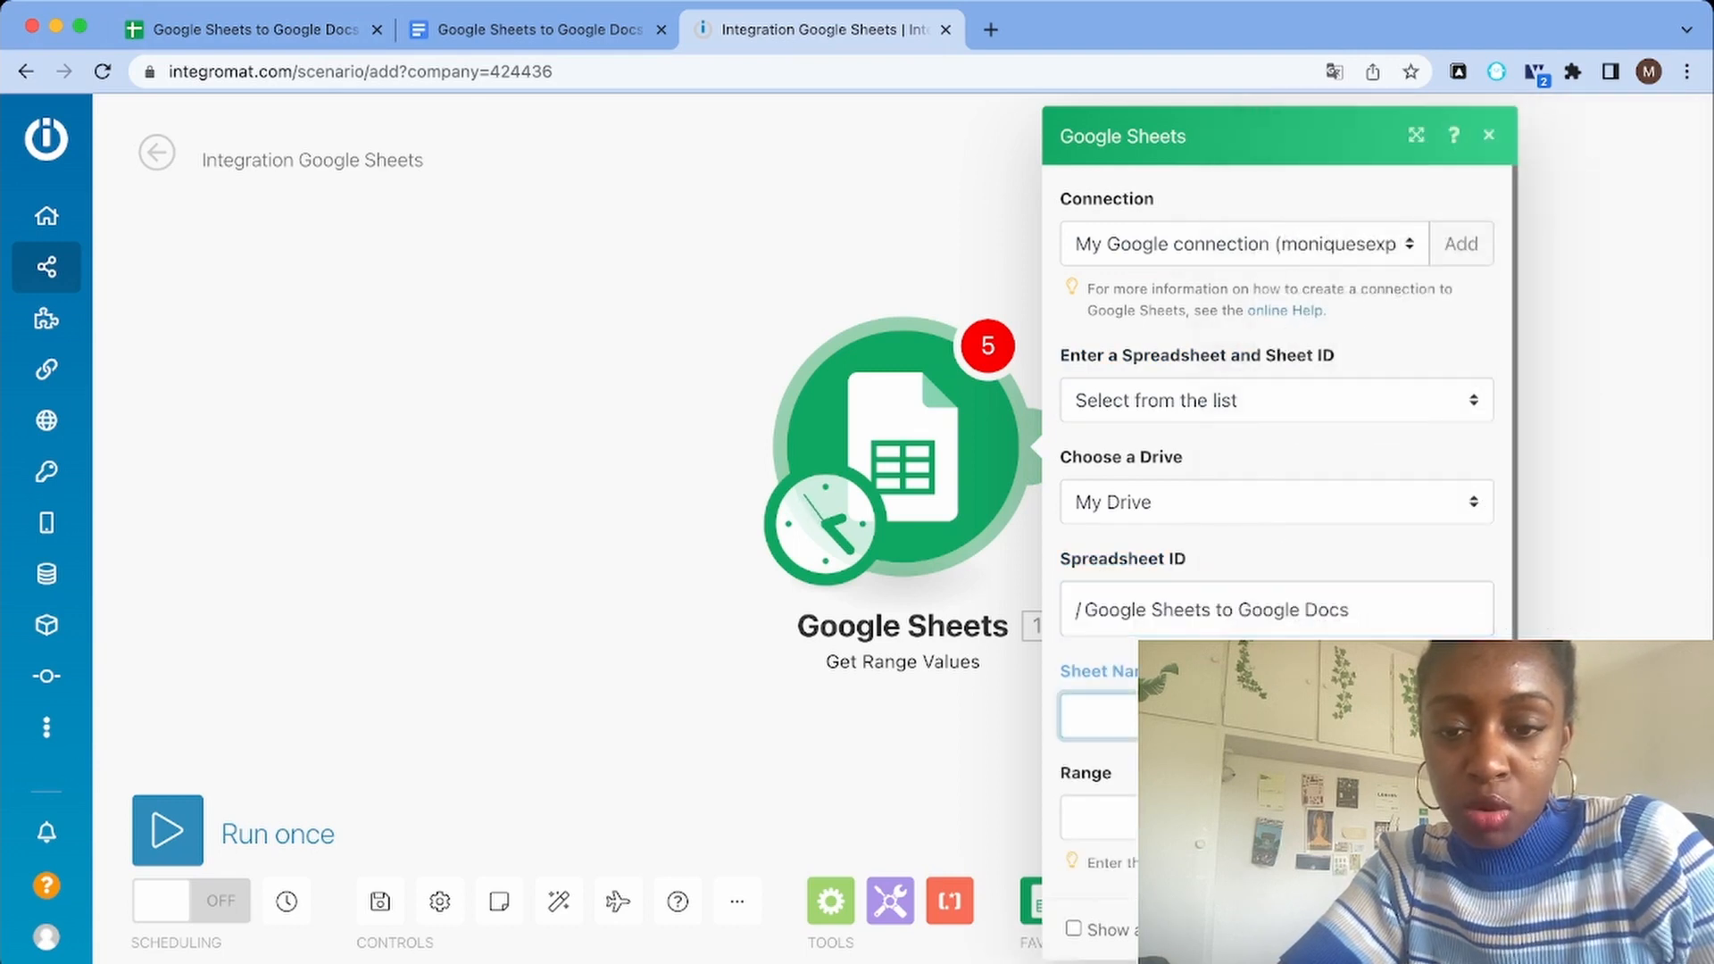
left_click(1276, 748)
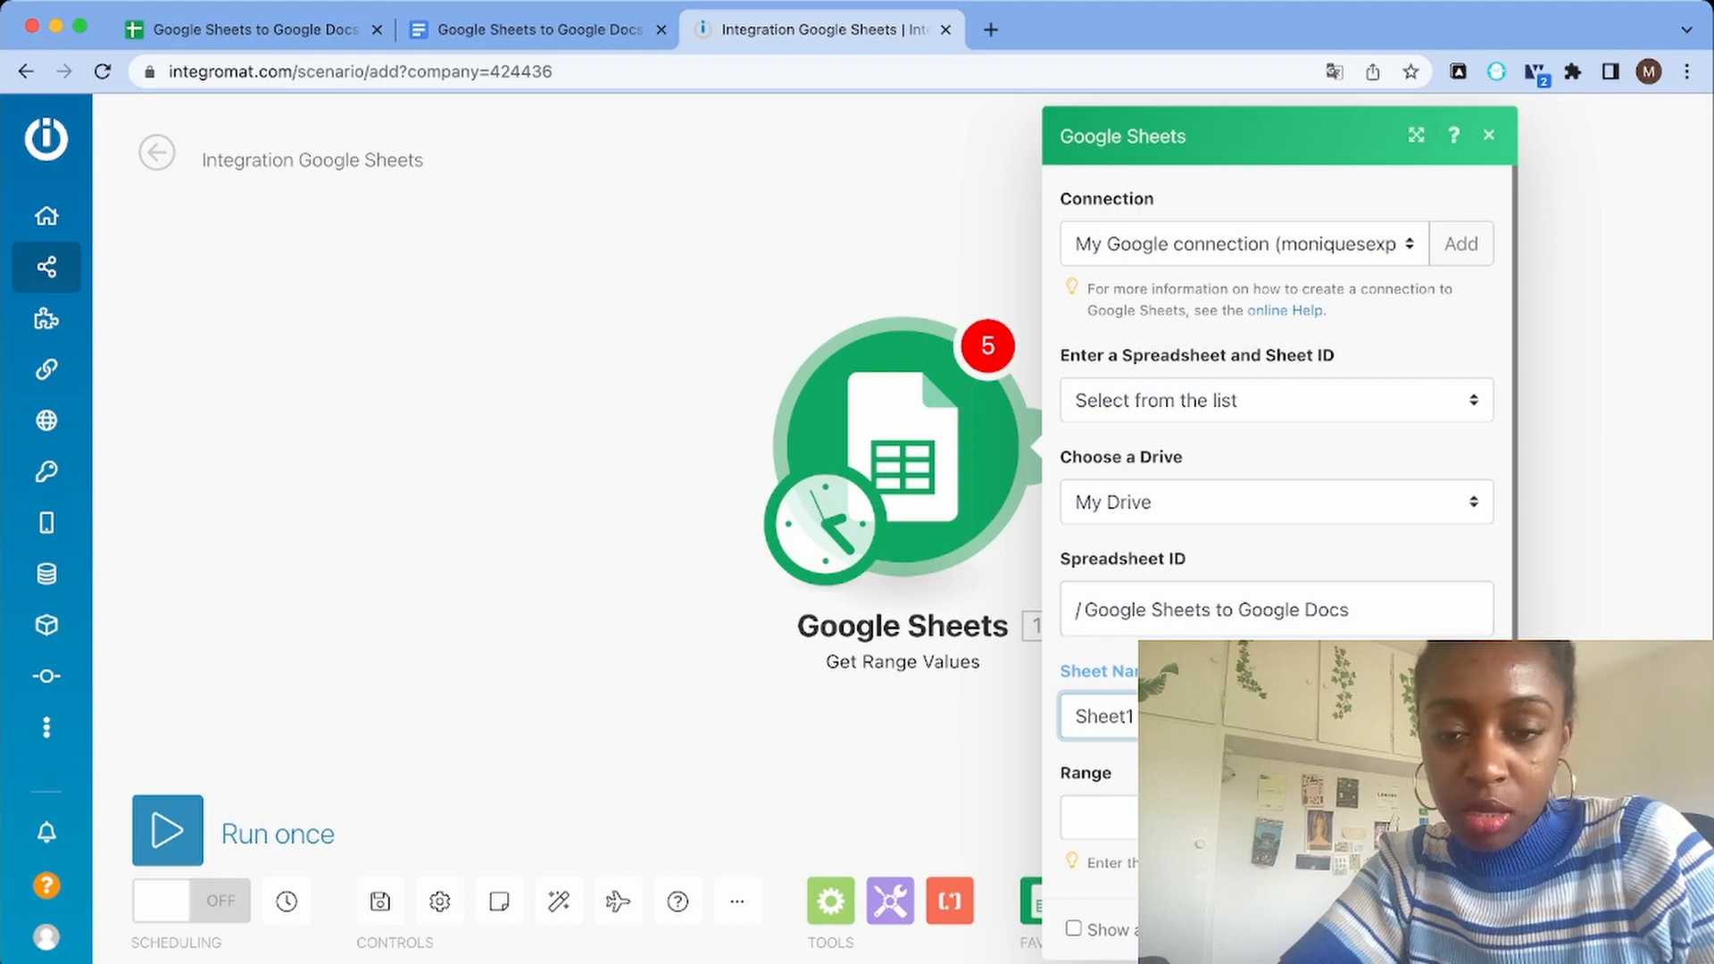
Set the module's range to A1:C5, matching the filled cells of the spreadsheet, and save the module settings
scroll(1276, 714, "down", 1)
scroll(1276, 714, "down", 1)
left_click(1276, 745)
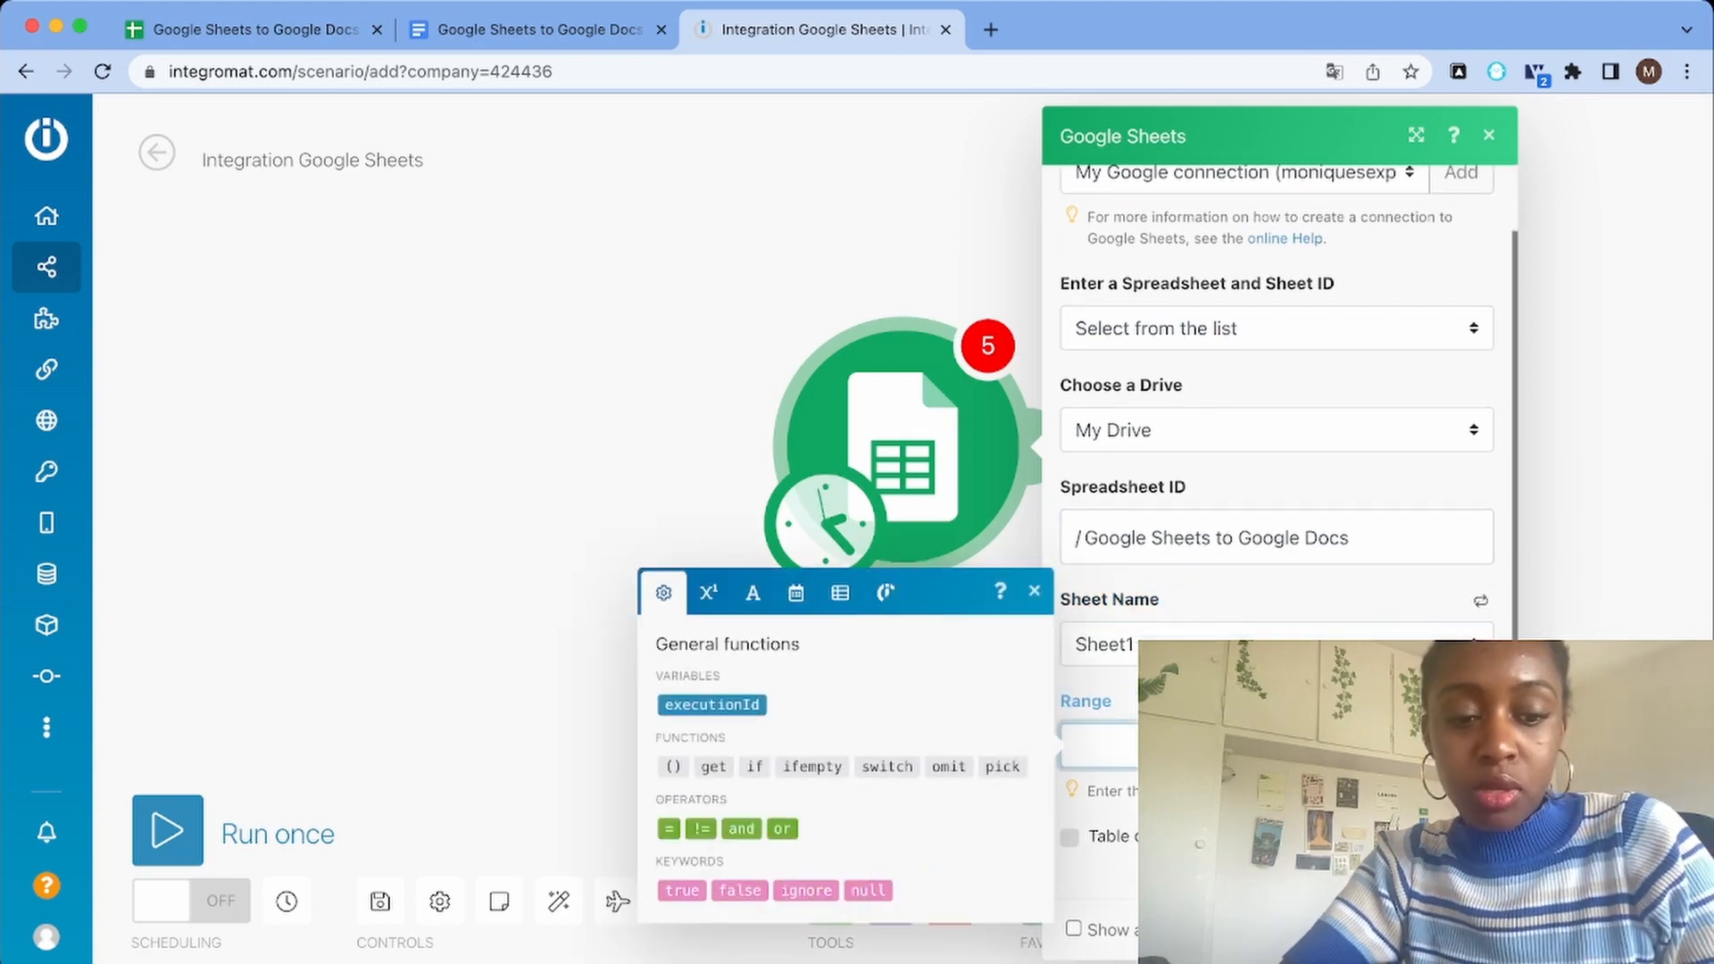
type("A1:")
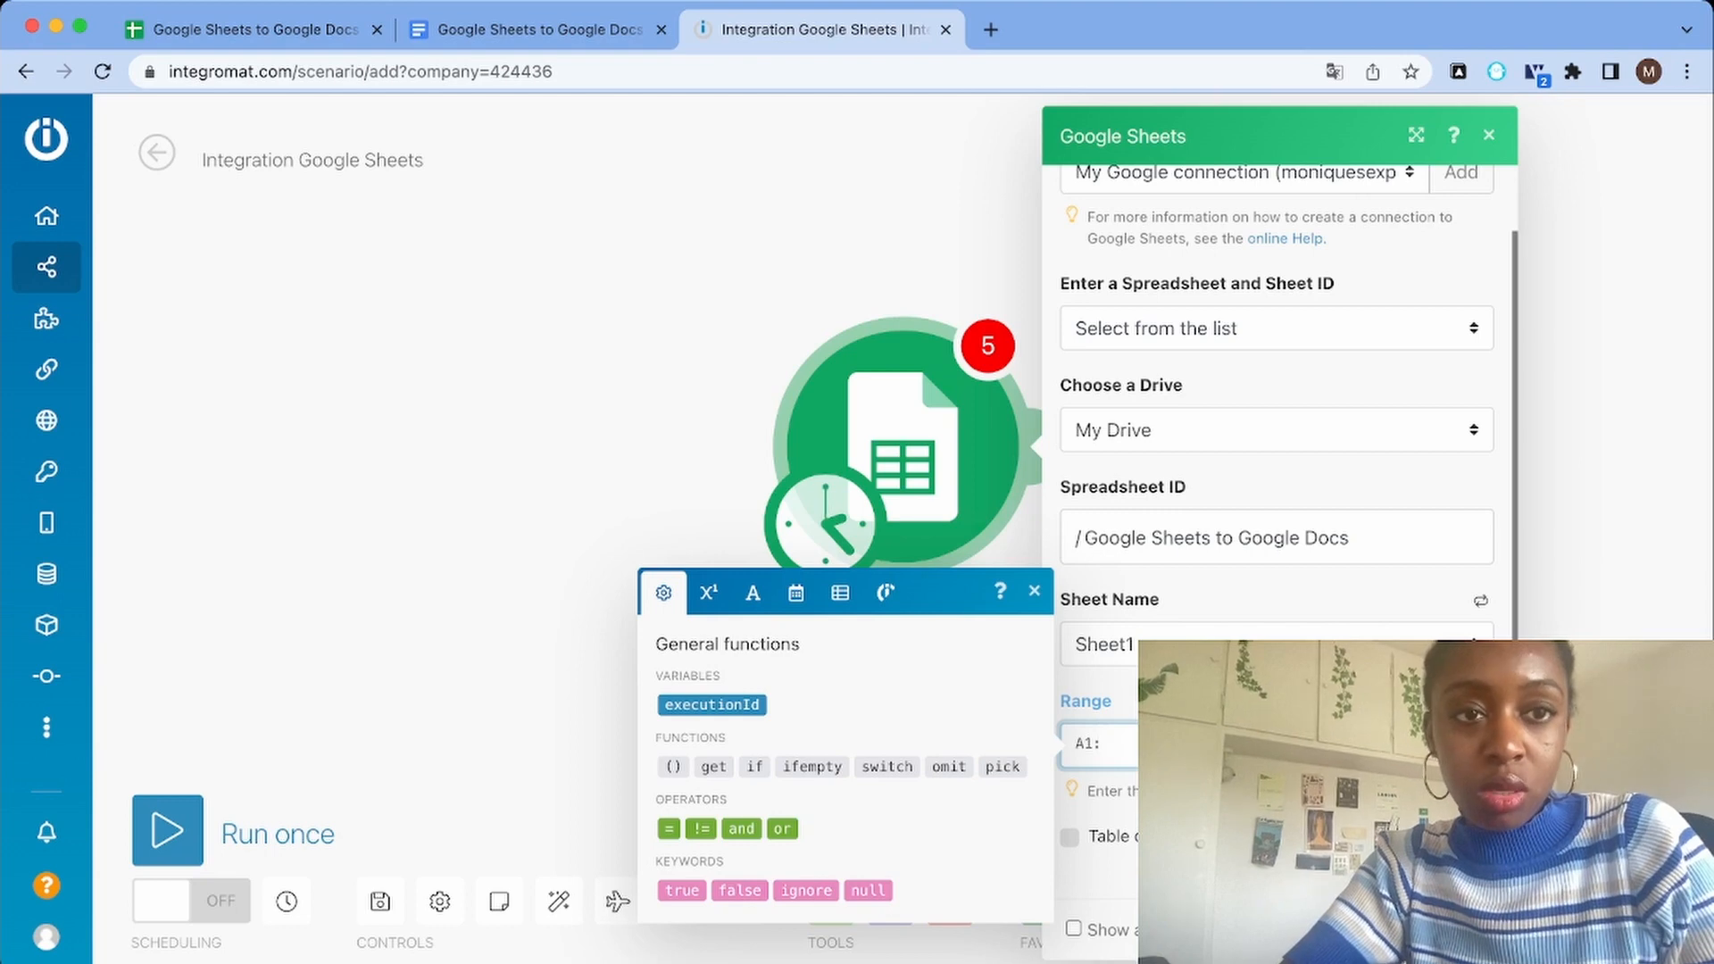
left_click(254, 29)
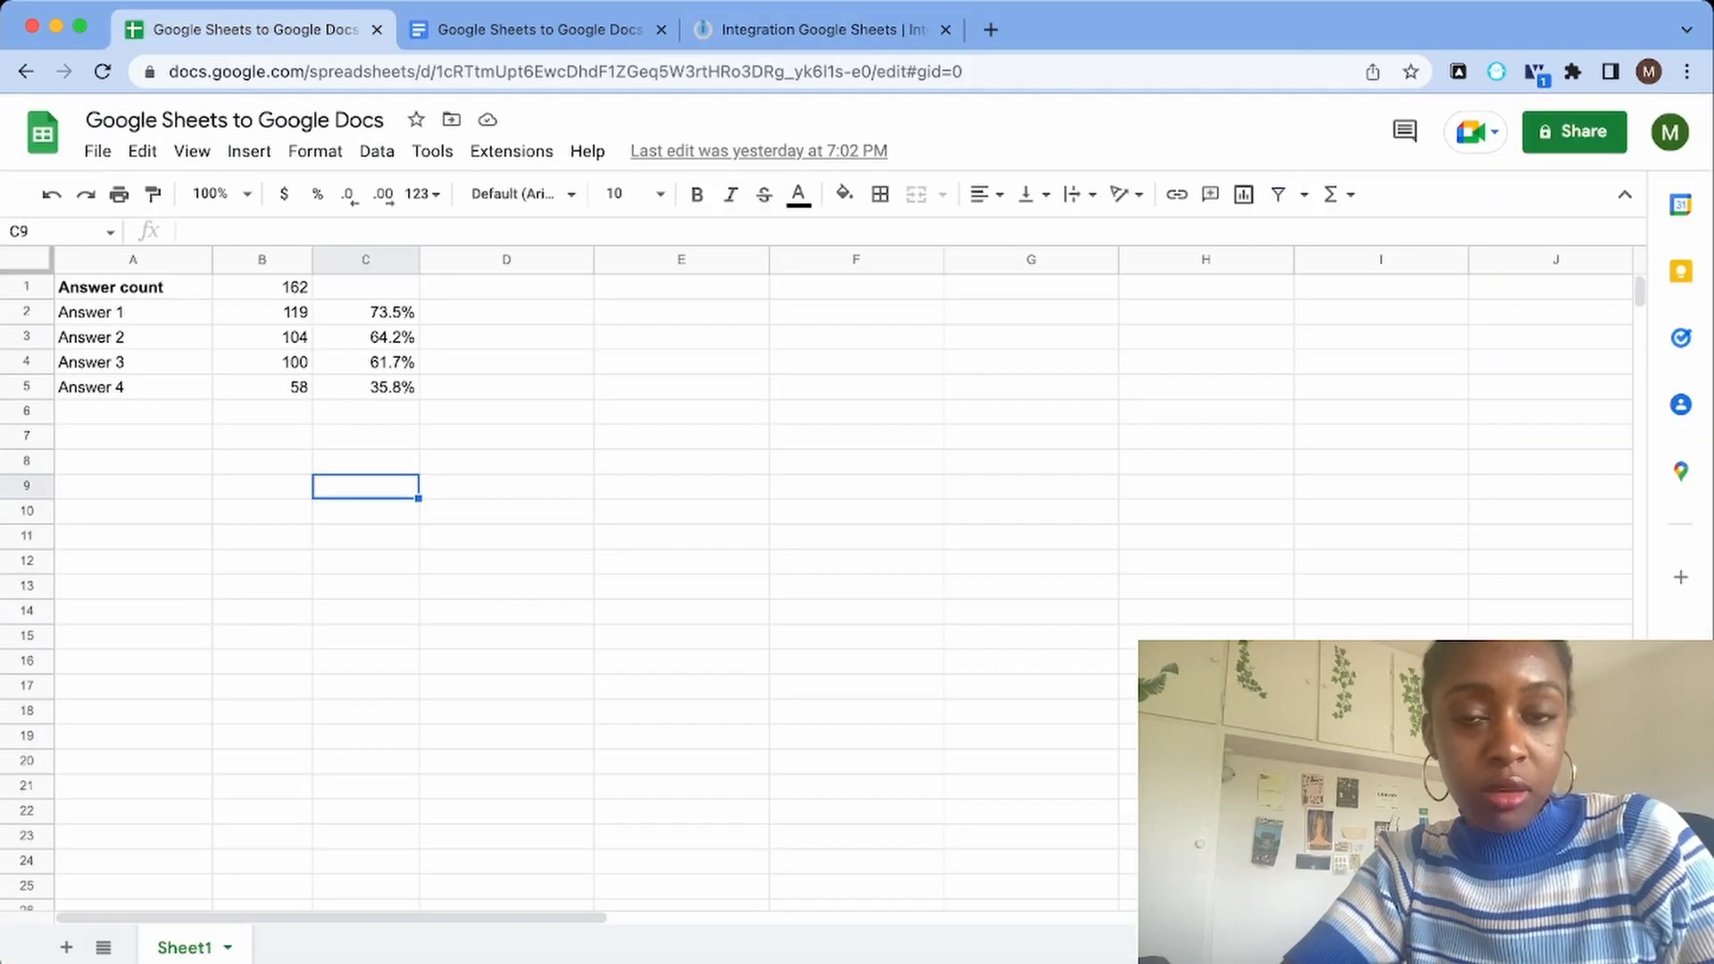
left_click(821, 29)
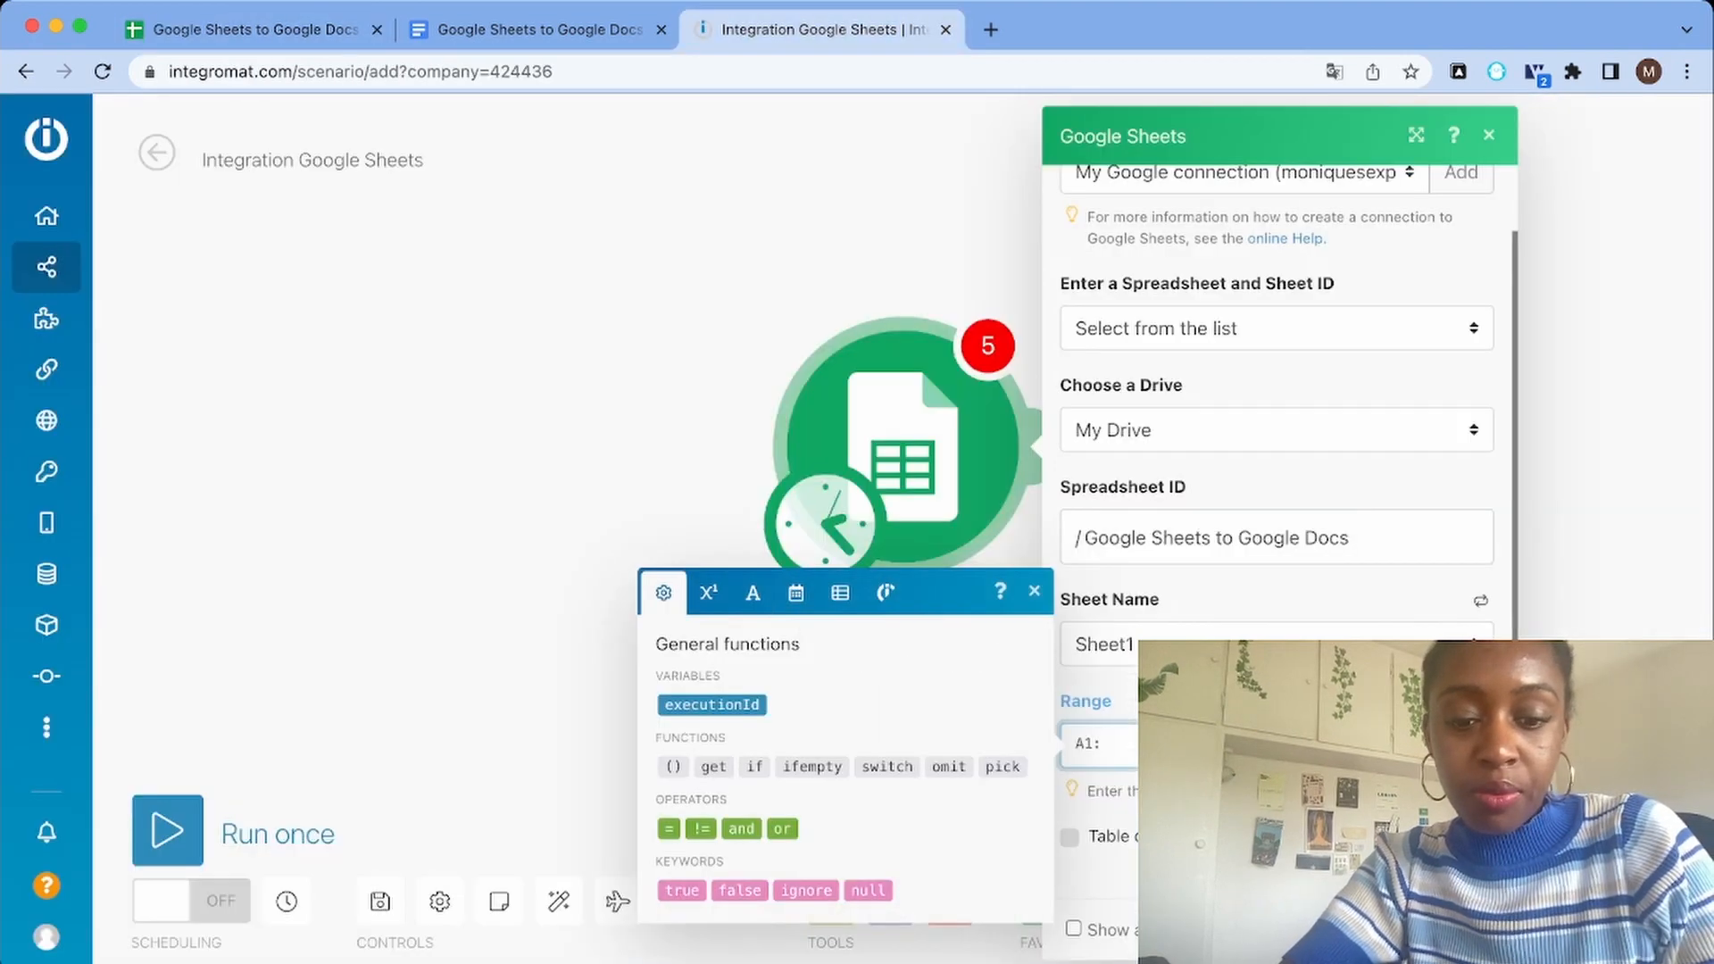
type("C5")
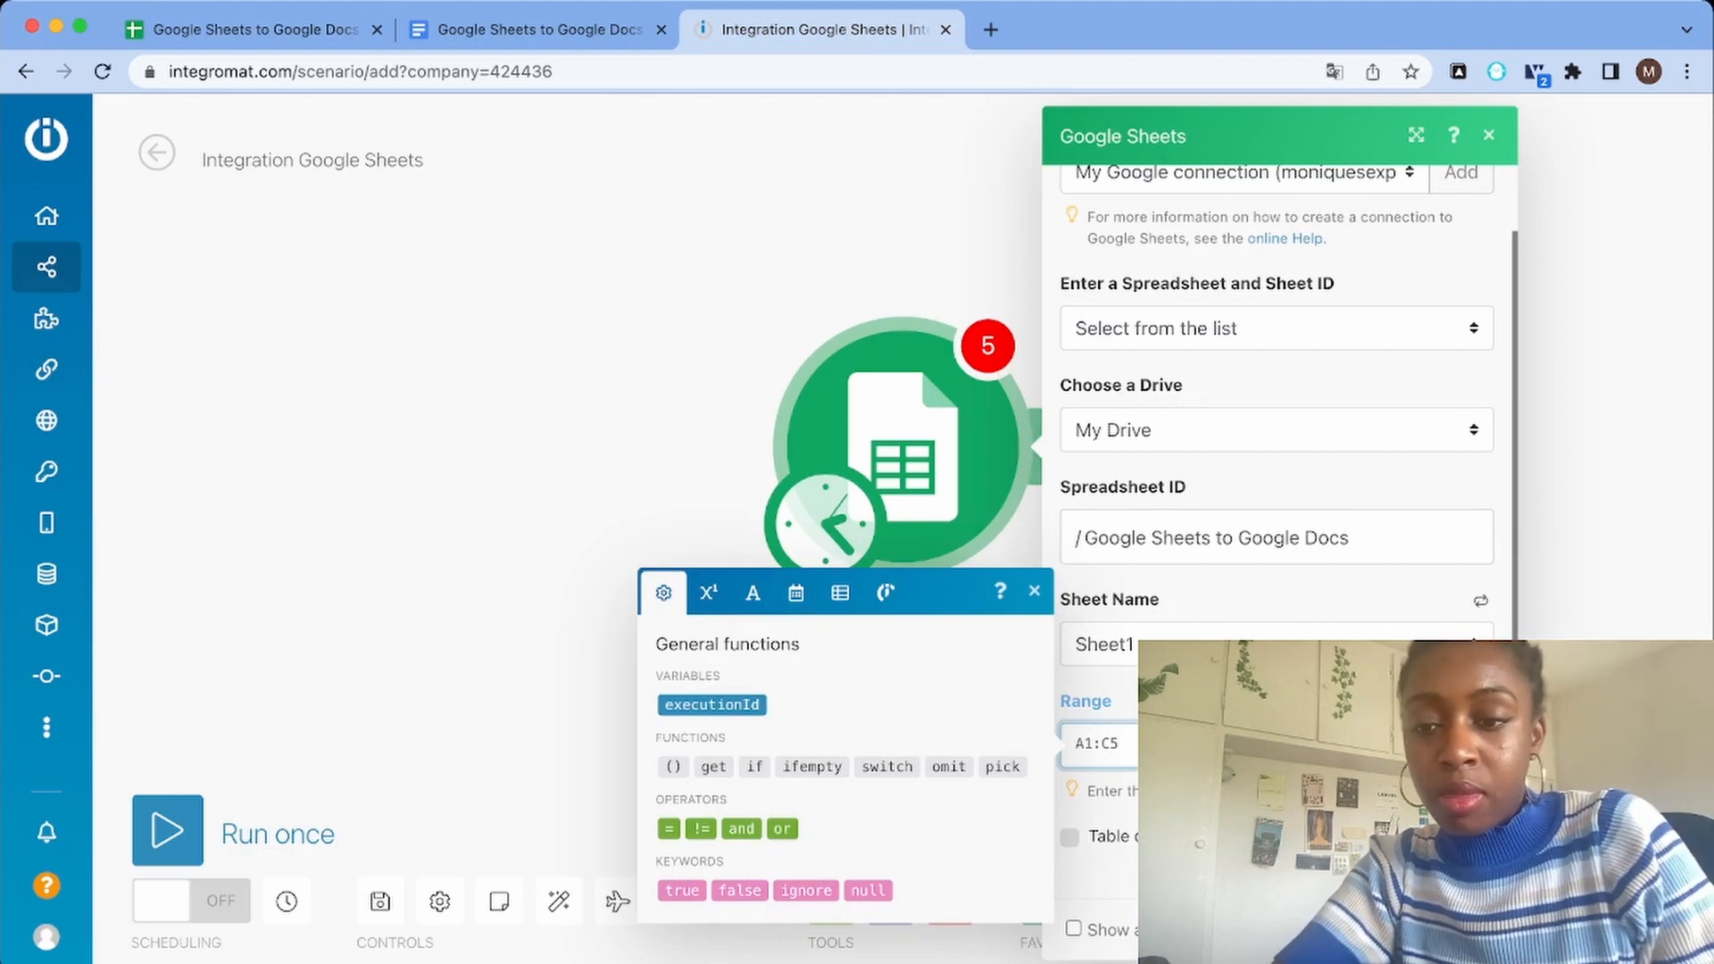
left_click(1465, 929)
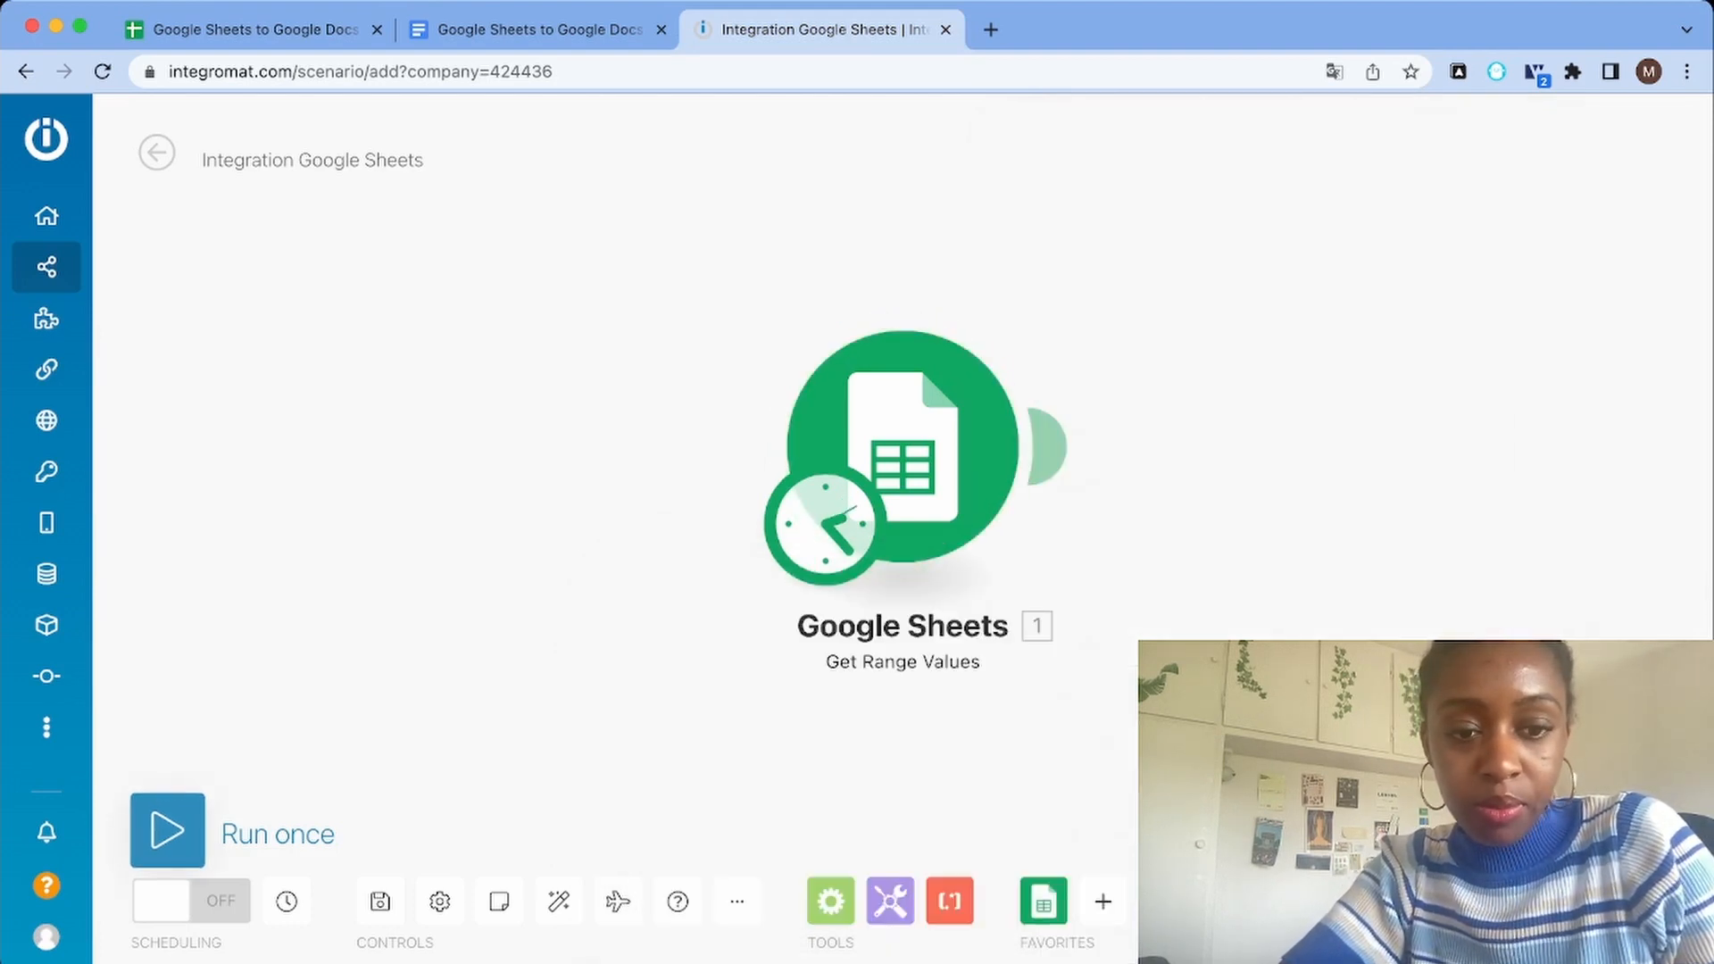
Run the scenario once and open the Google Sheets module's output bundles
left_click(166, 830)
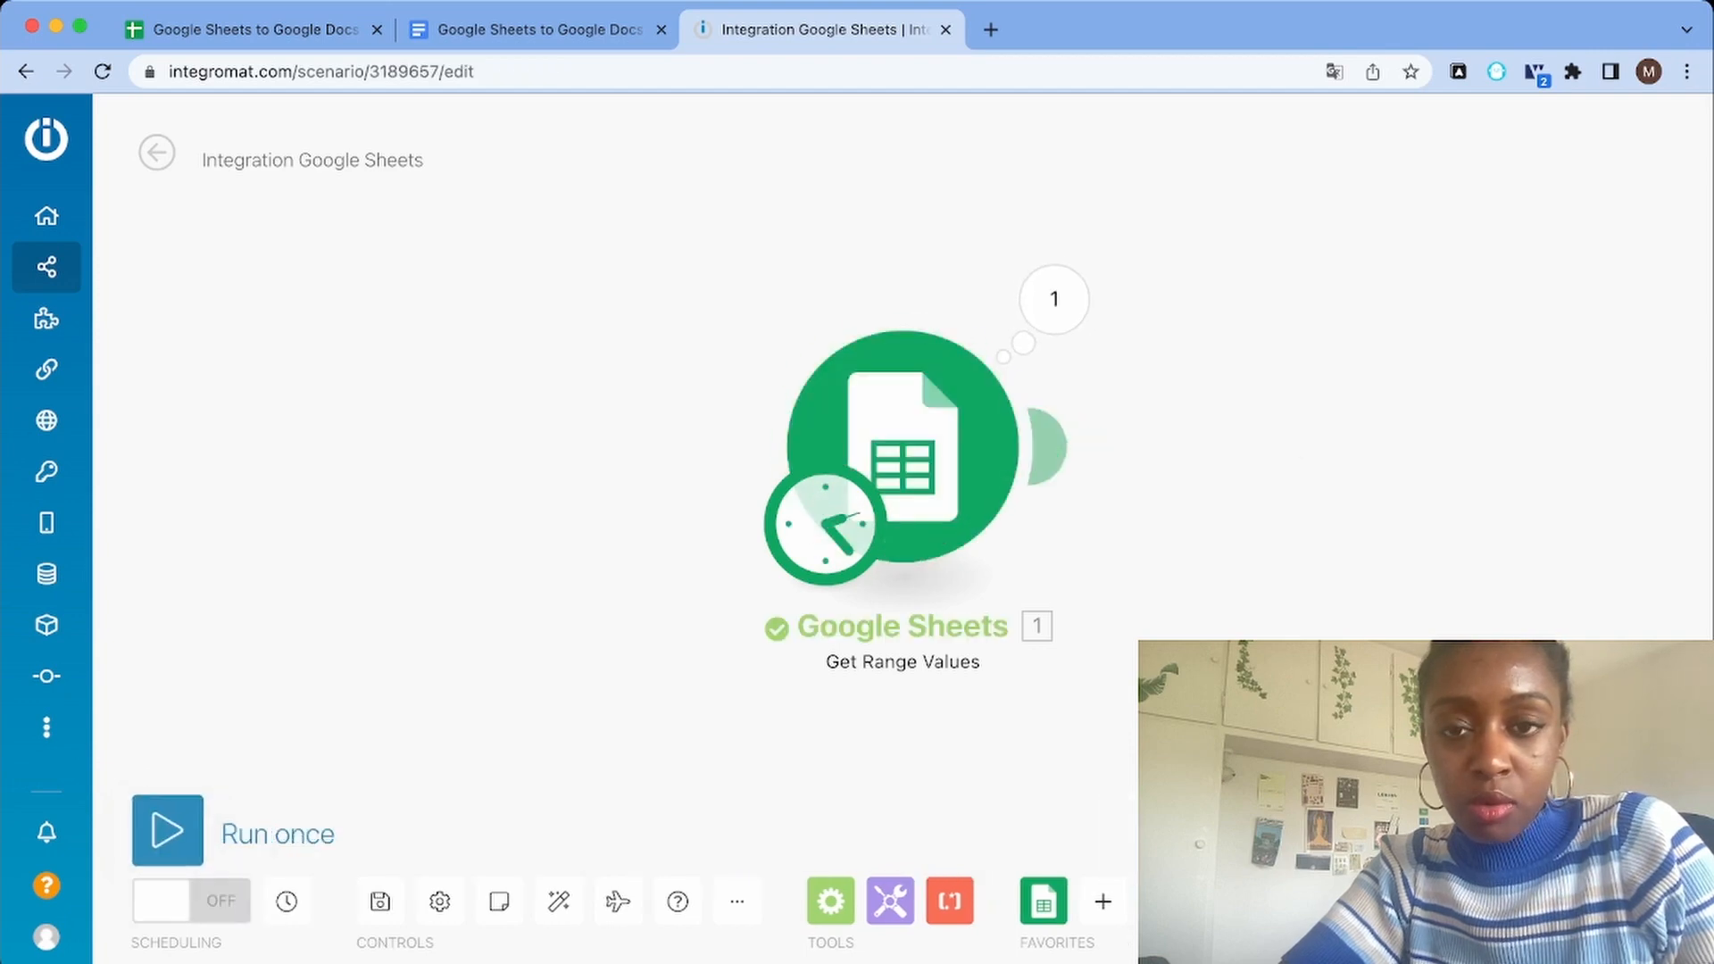
left_click(1054, 299)
scroll(1361, 402, "down", 5)
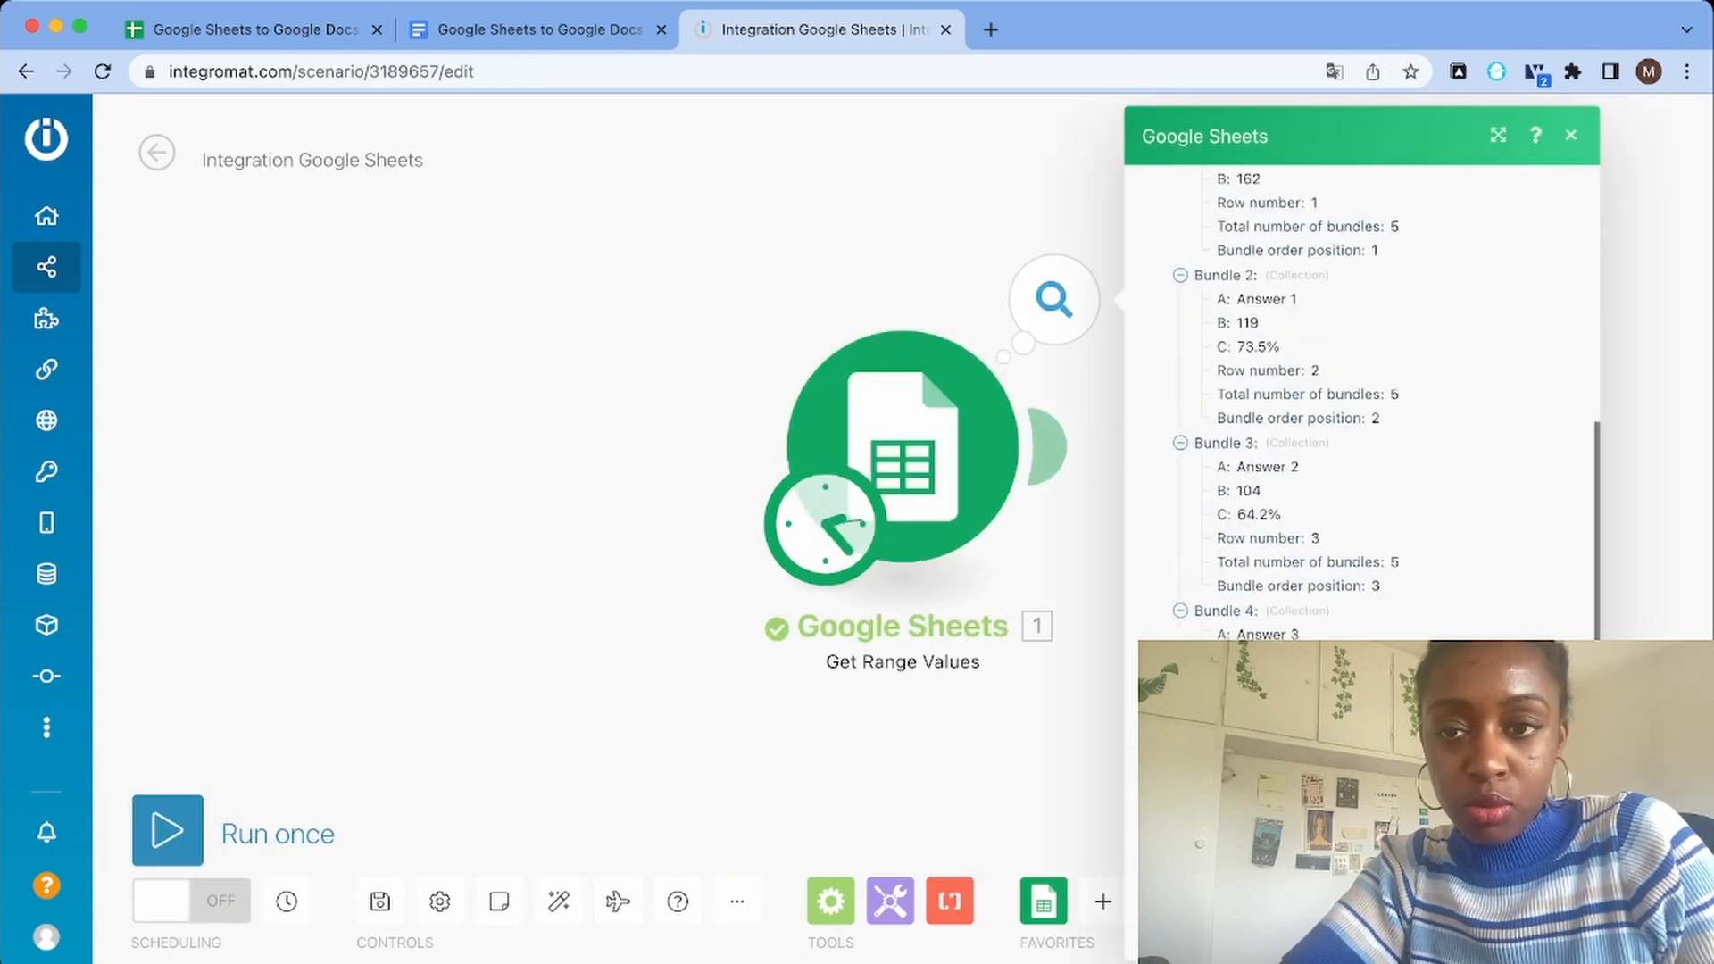
scroll(1361, 402, "up", 2)
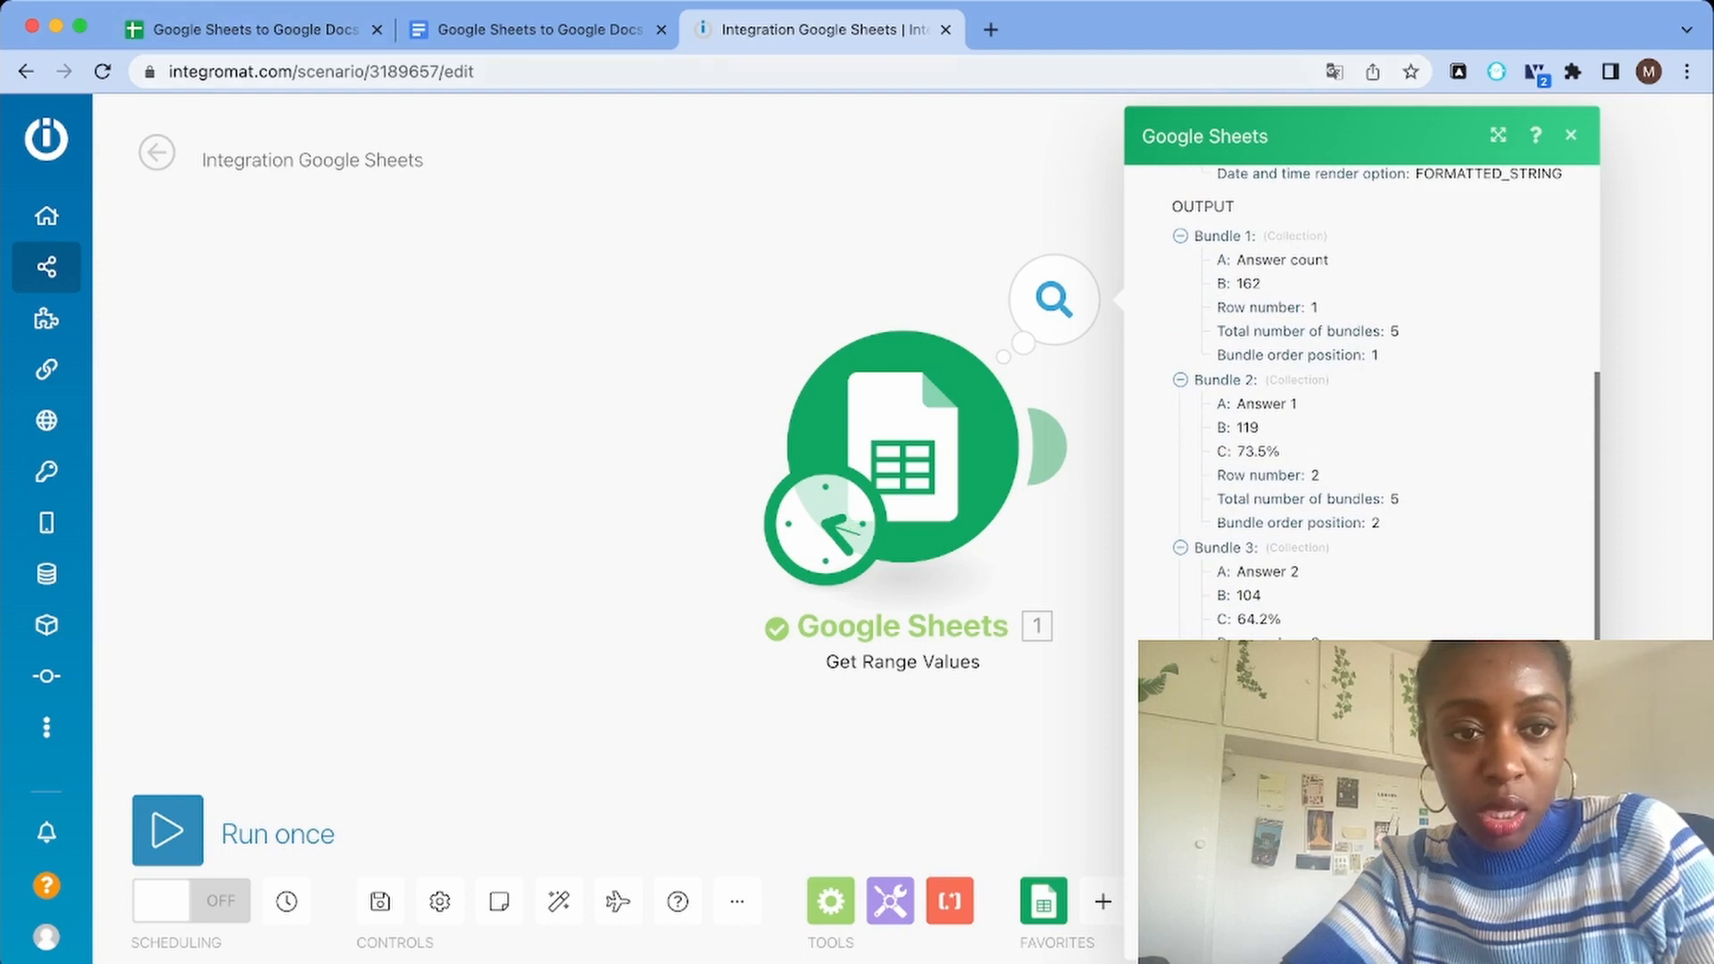
Compare the Google Sheets module's output bundles with the rows of the source spreadsheet
left_click(241, 30)
left_click(821, 30)
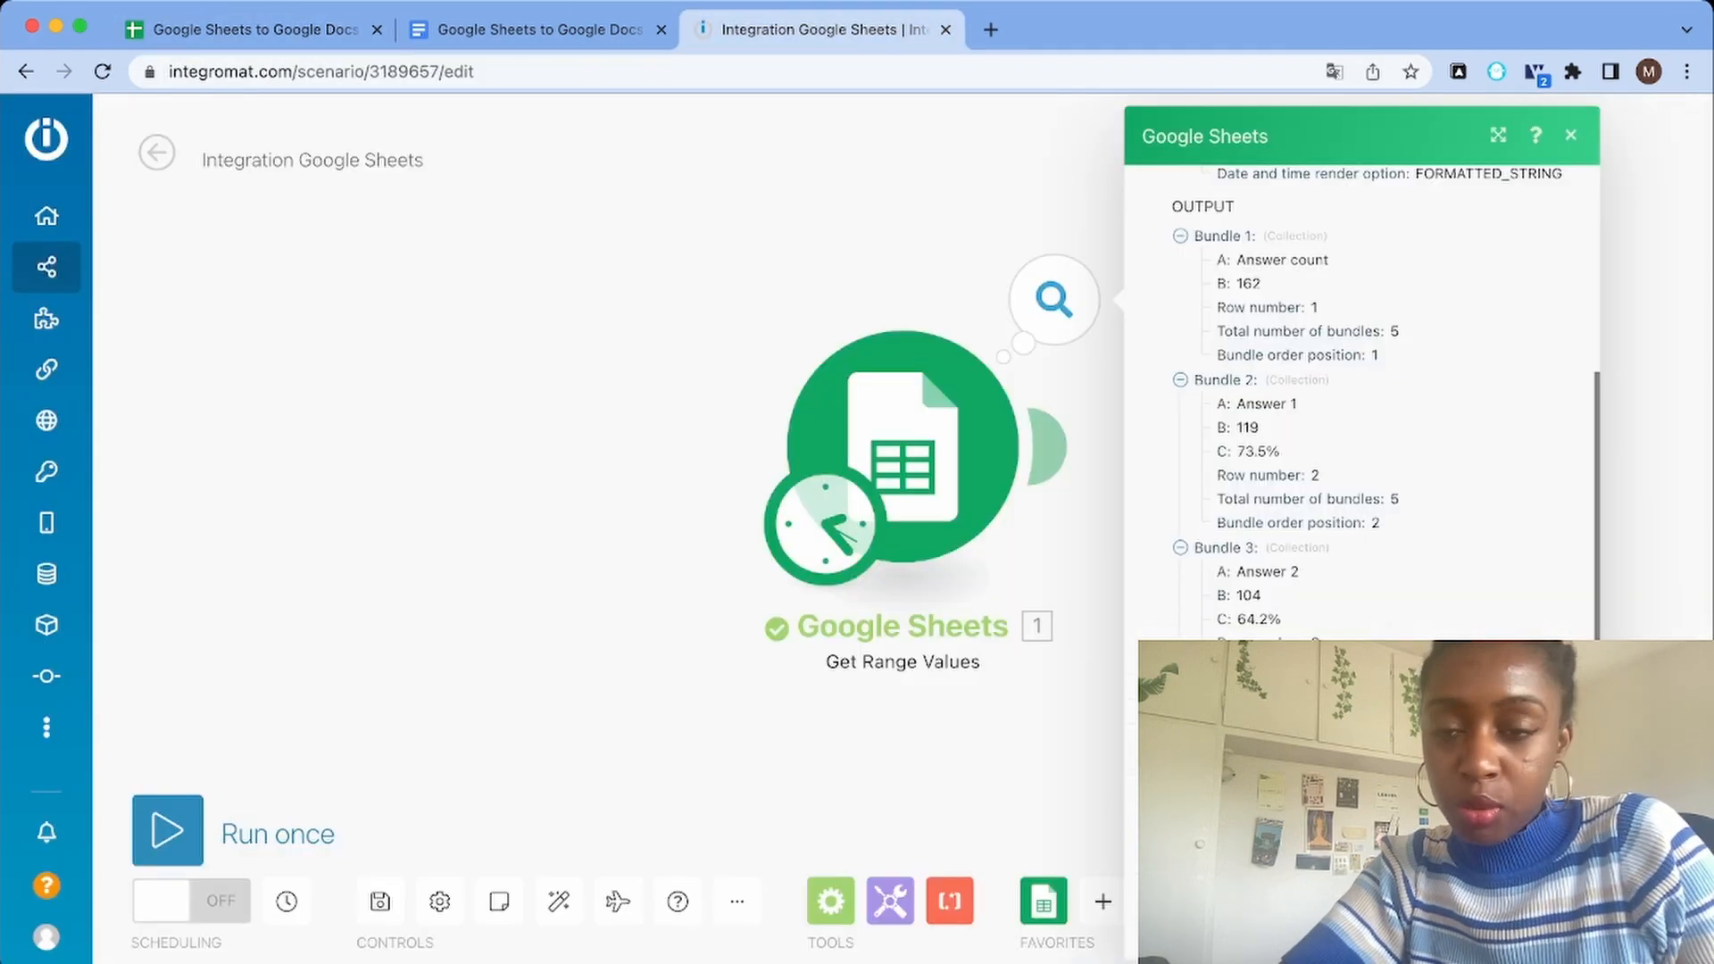
scroll(1361, 401, "down", 3)
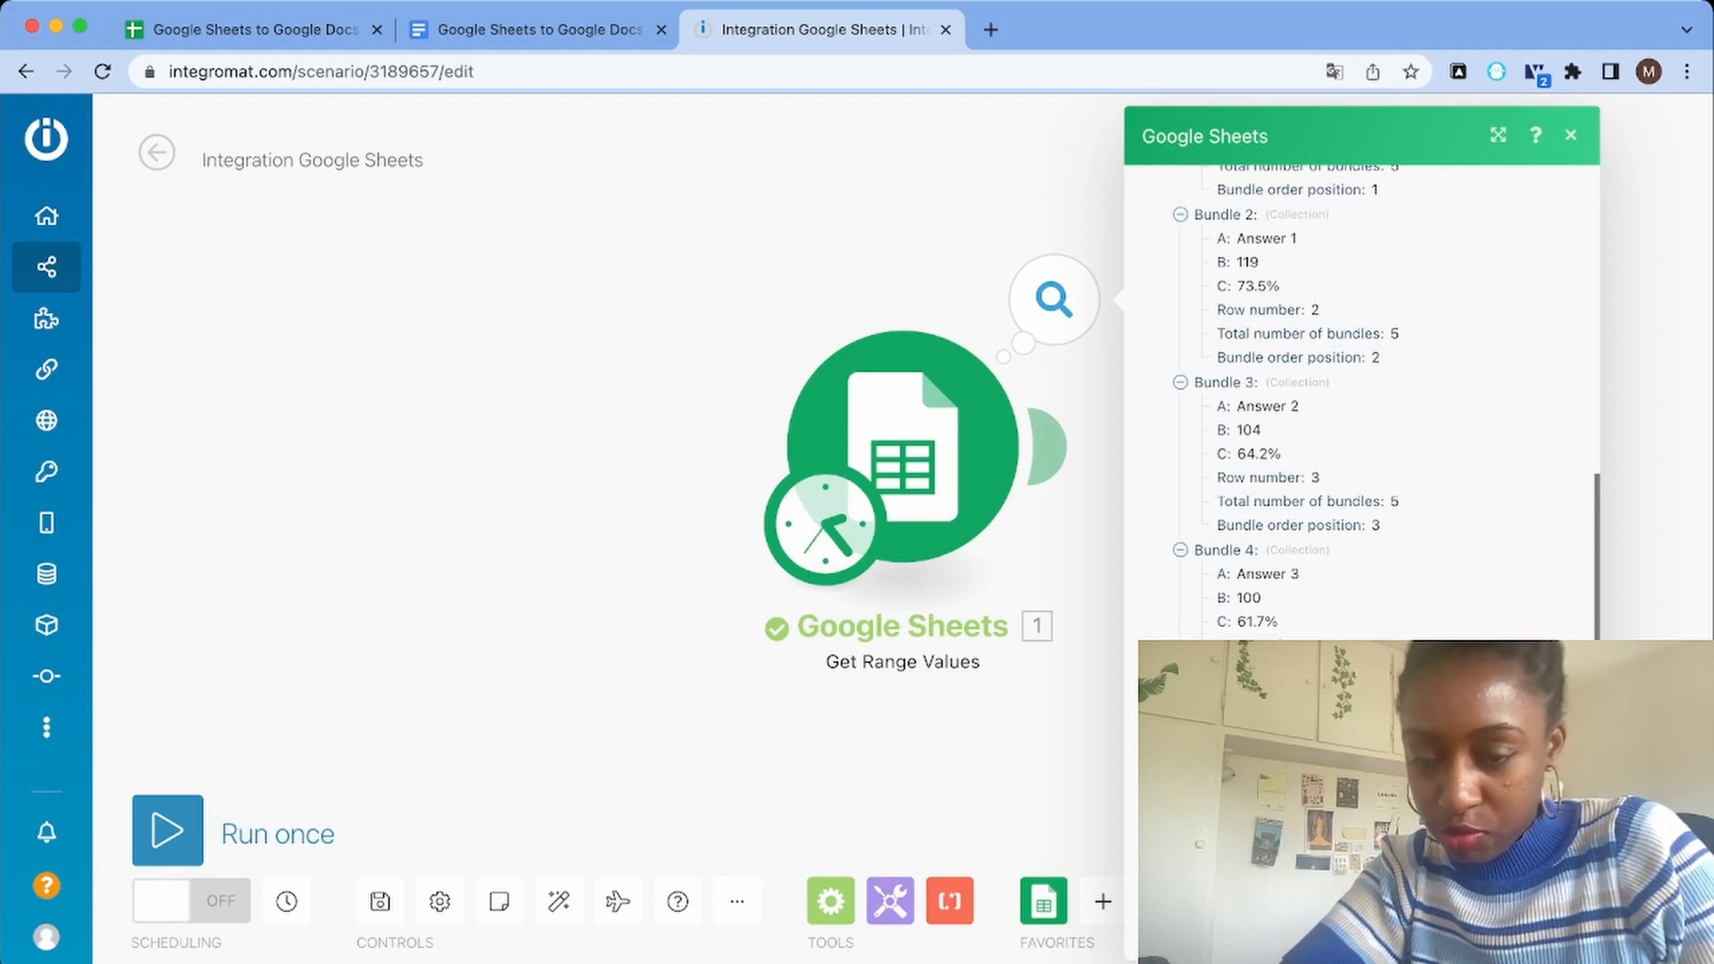
scroll(1361, 402, "up", 10)
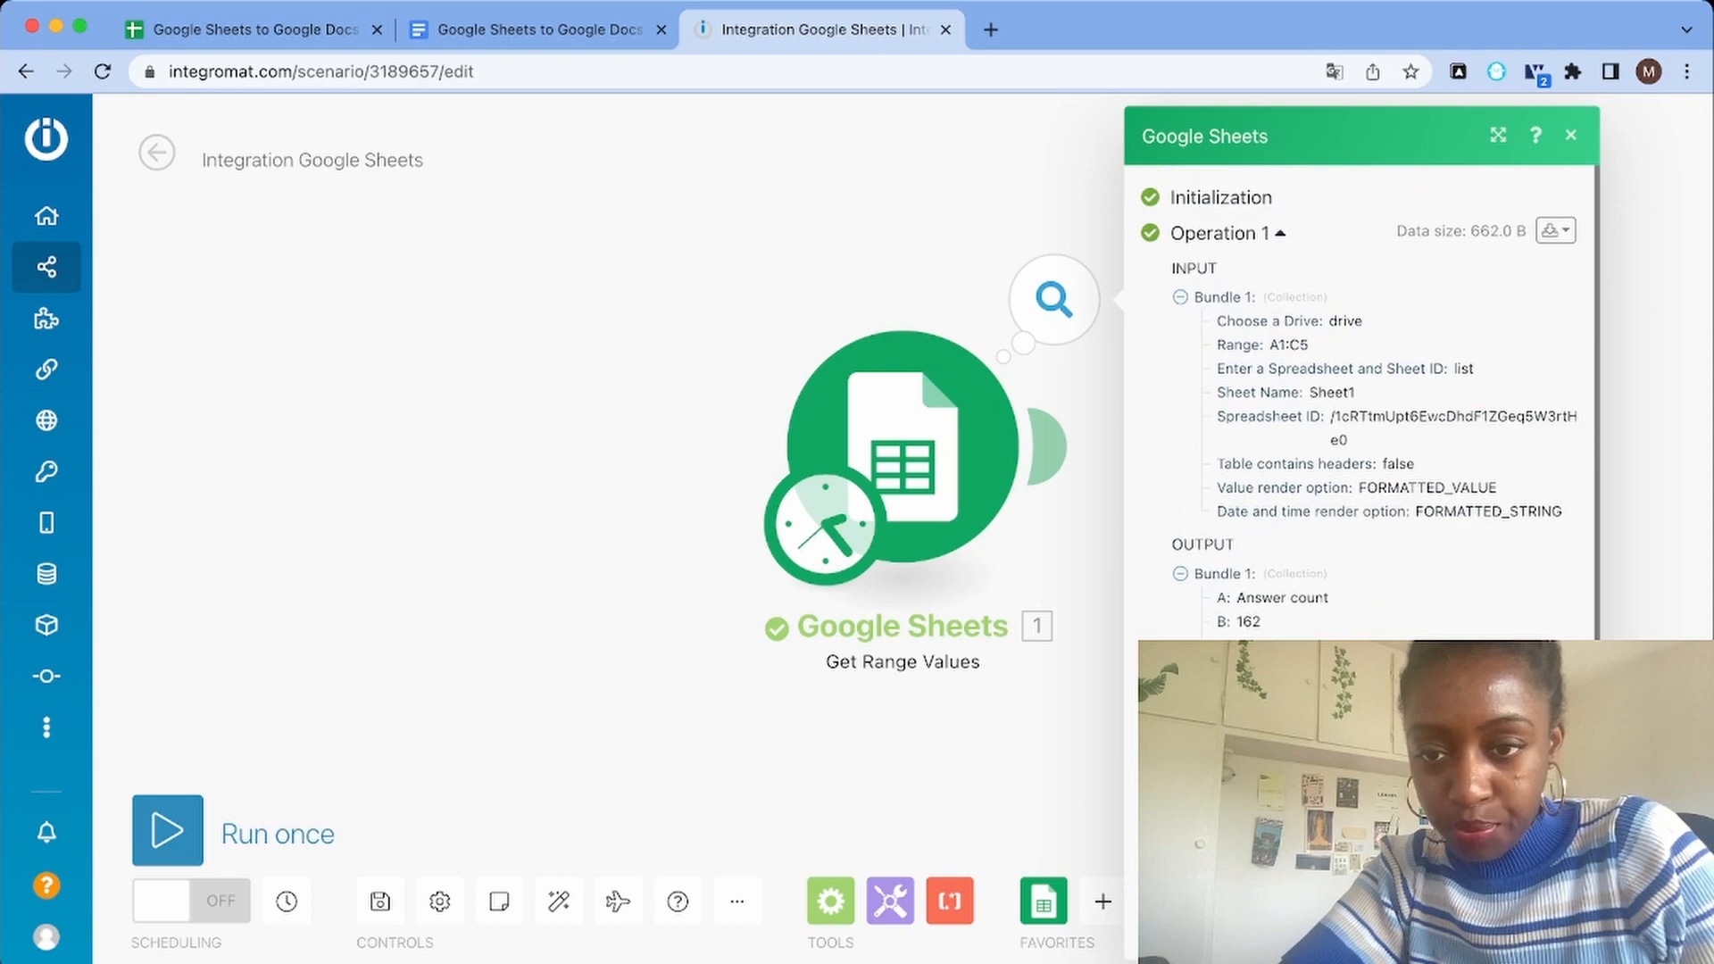
scroll(1361, 401, "down", 6)
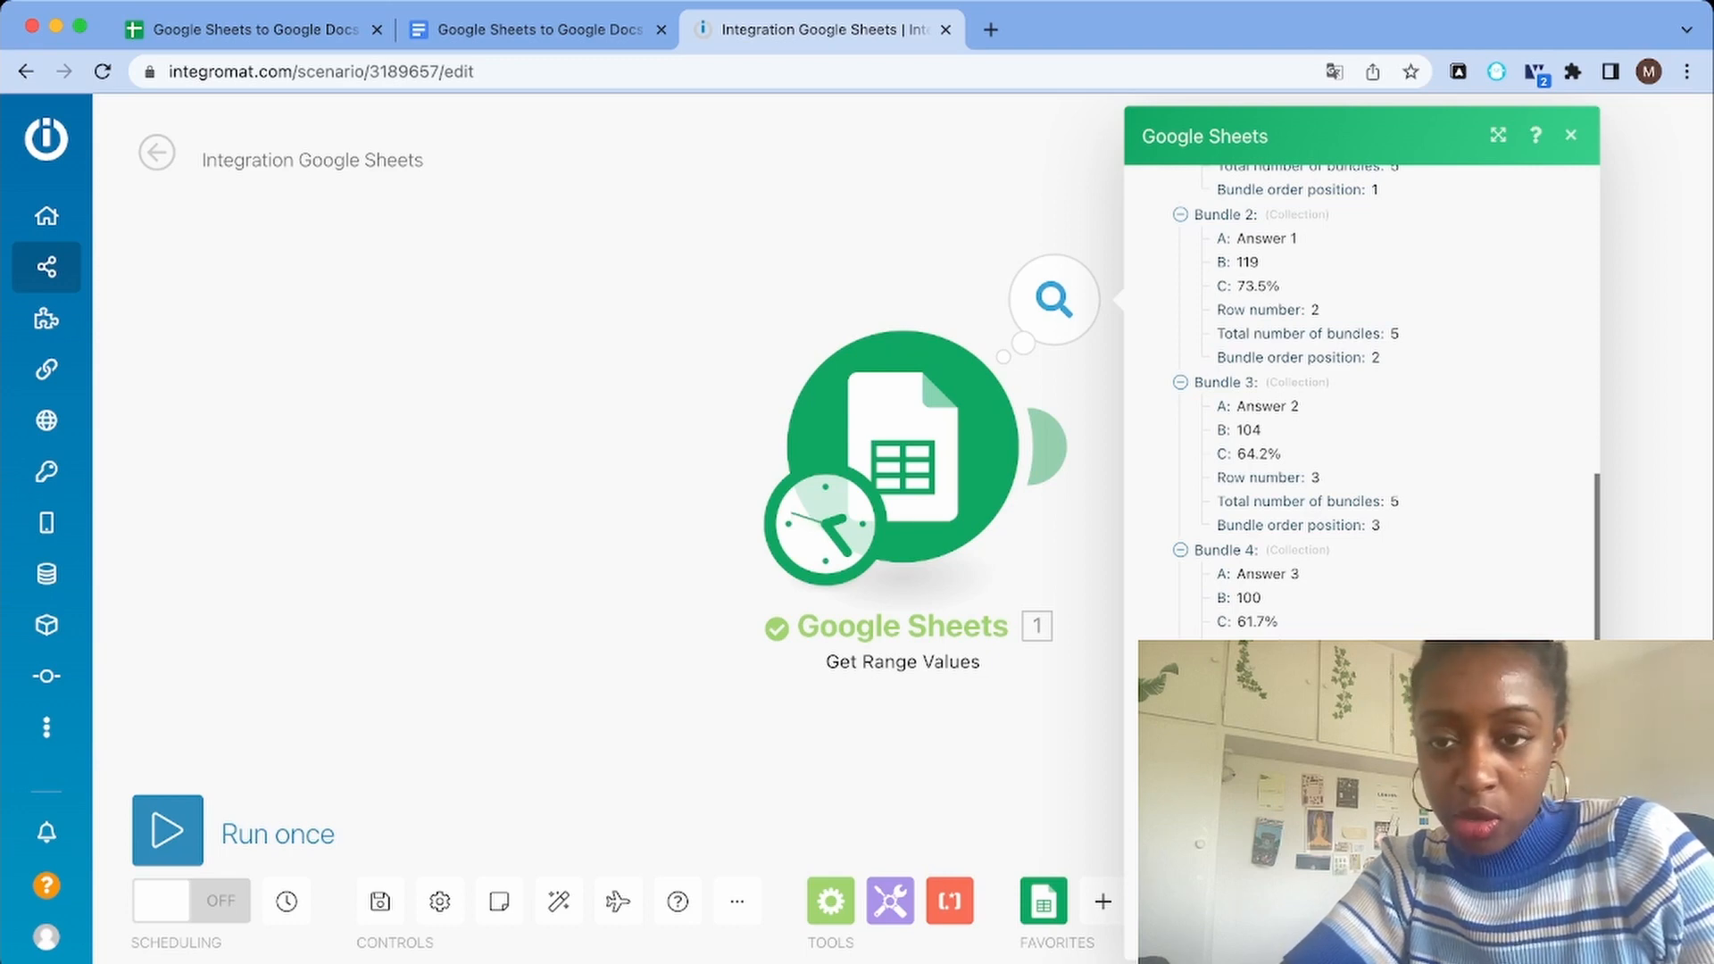
scroll(1361, 402, "up", 3)
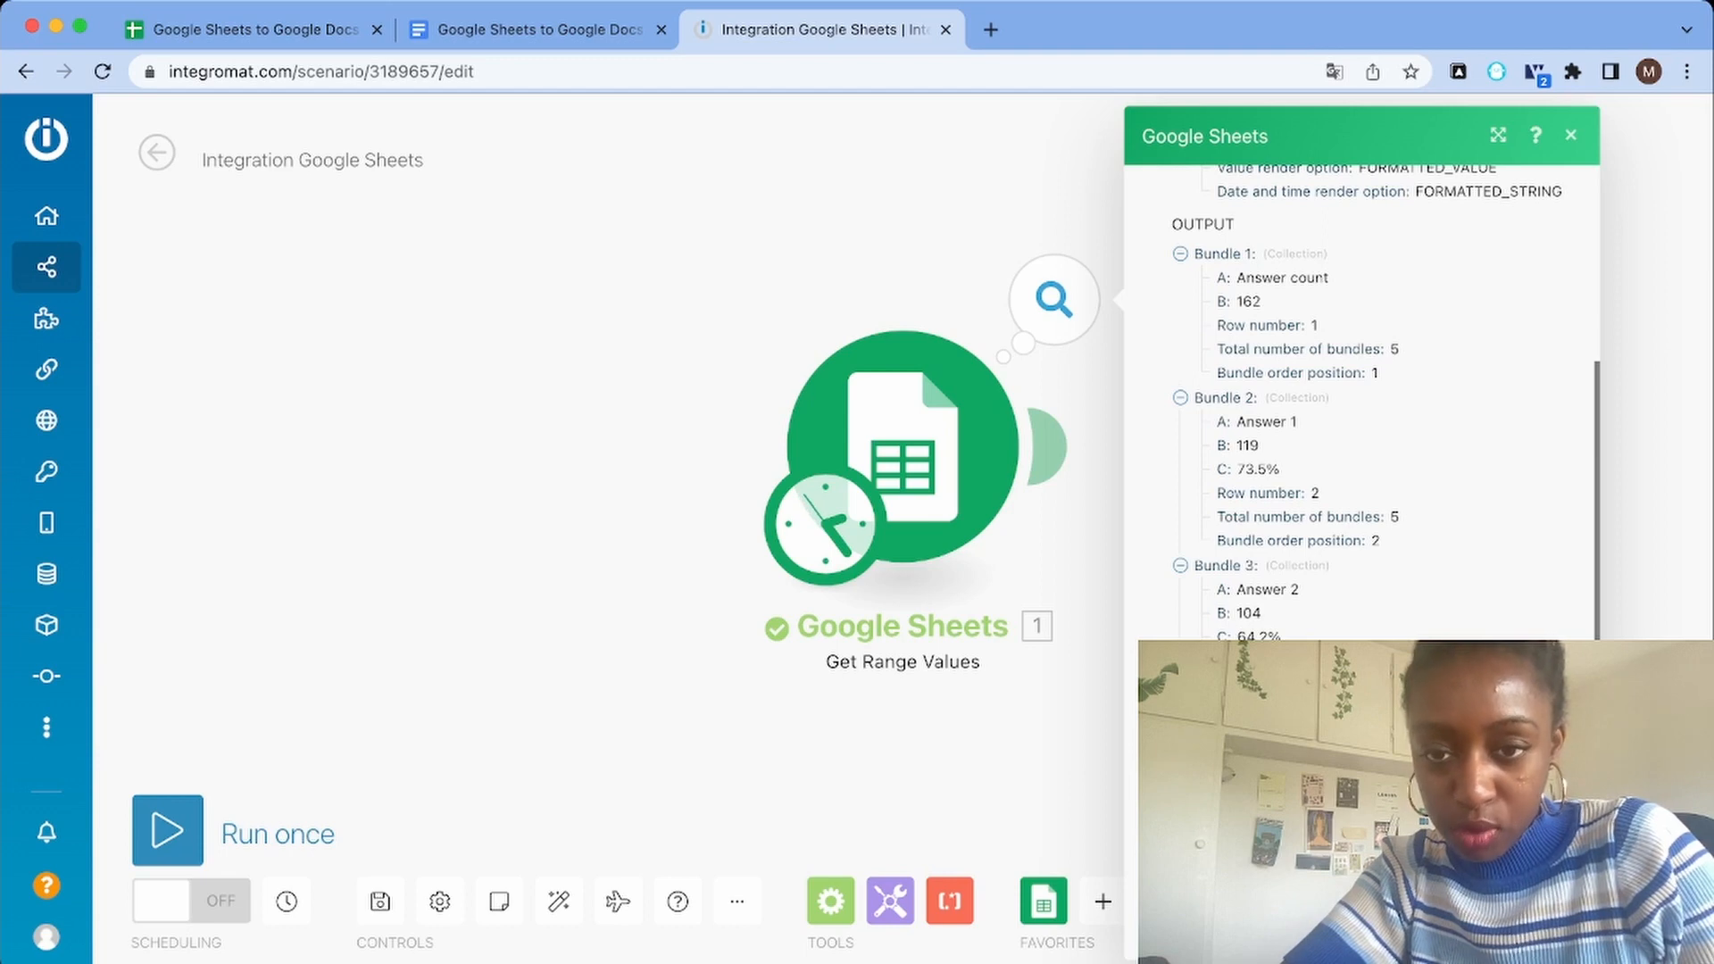
scroll(1362, 402, "down", 3)
Add a Flow Control Array aggregator after the Google Sheets module
left_click(1046, 446)
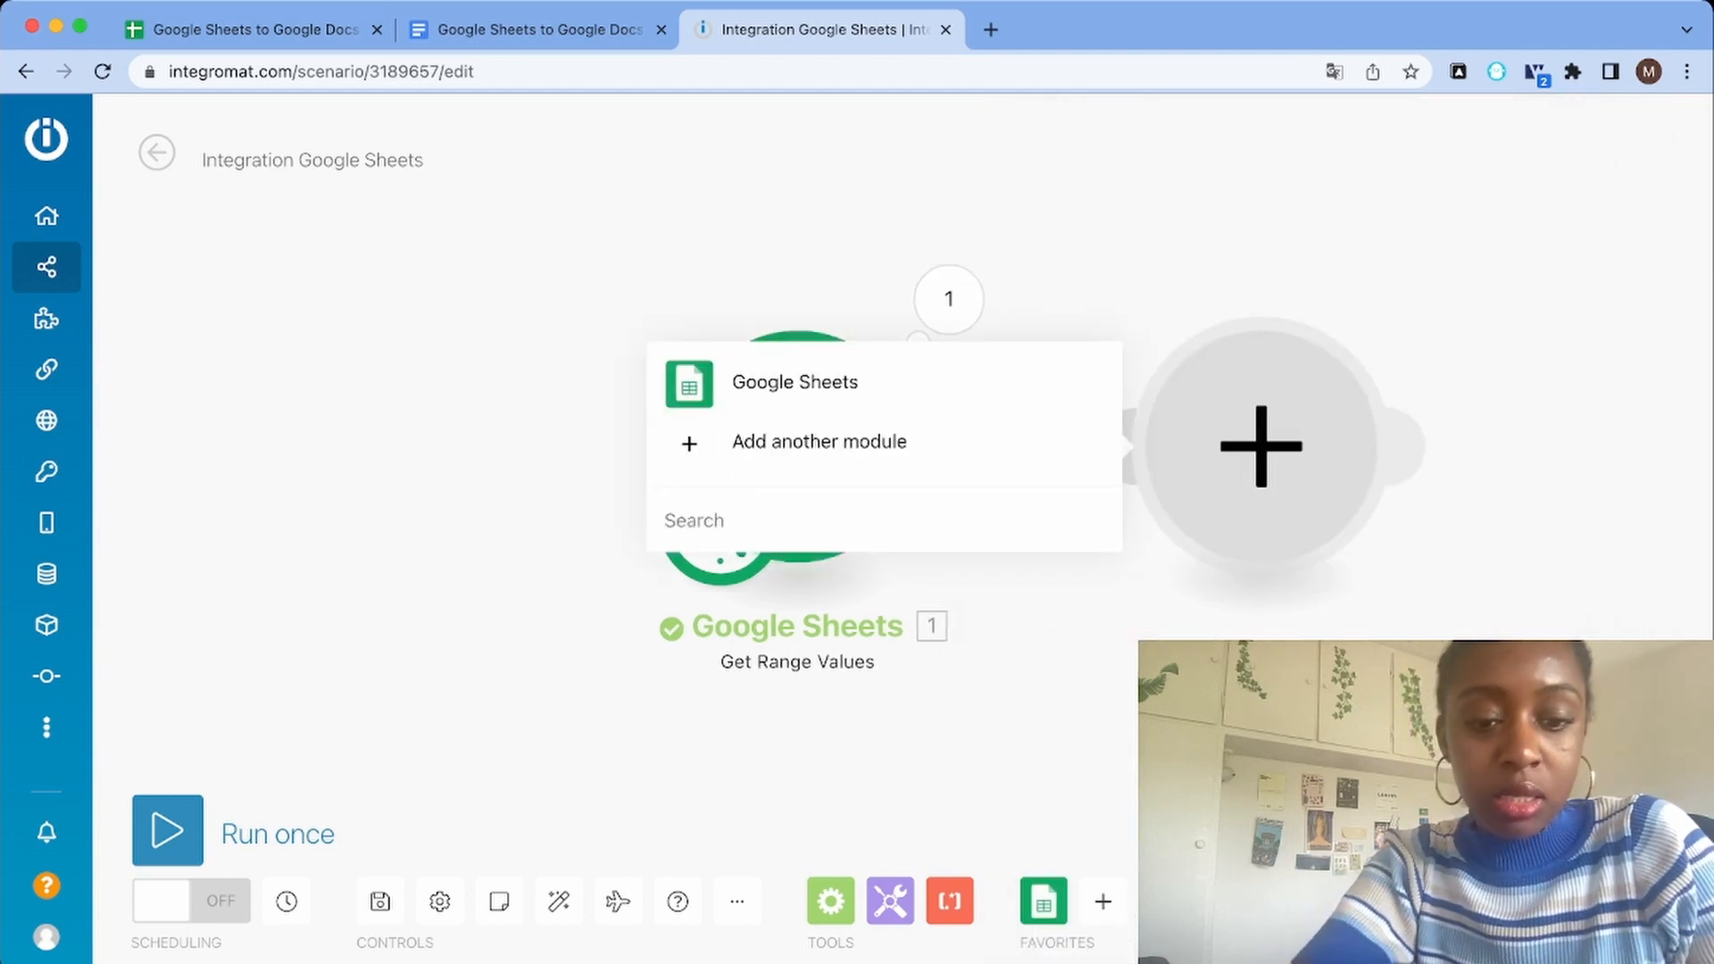
type("arra")
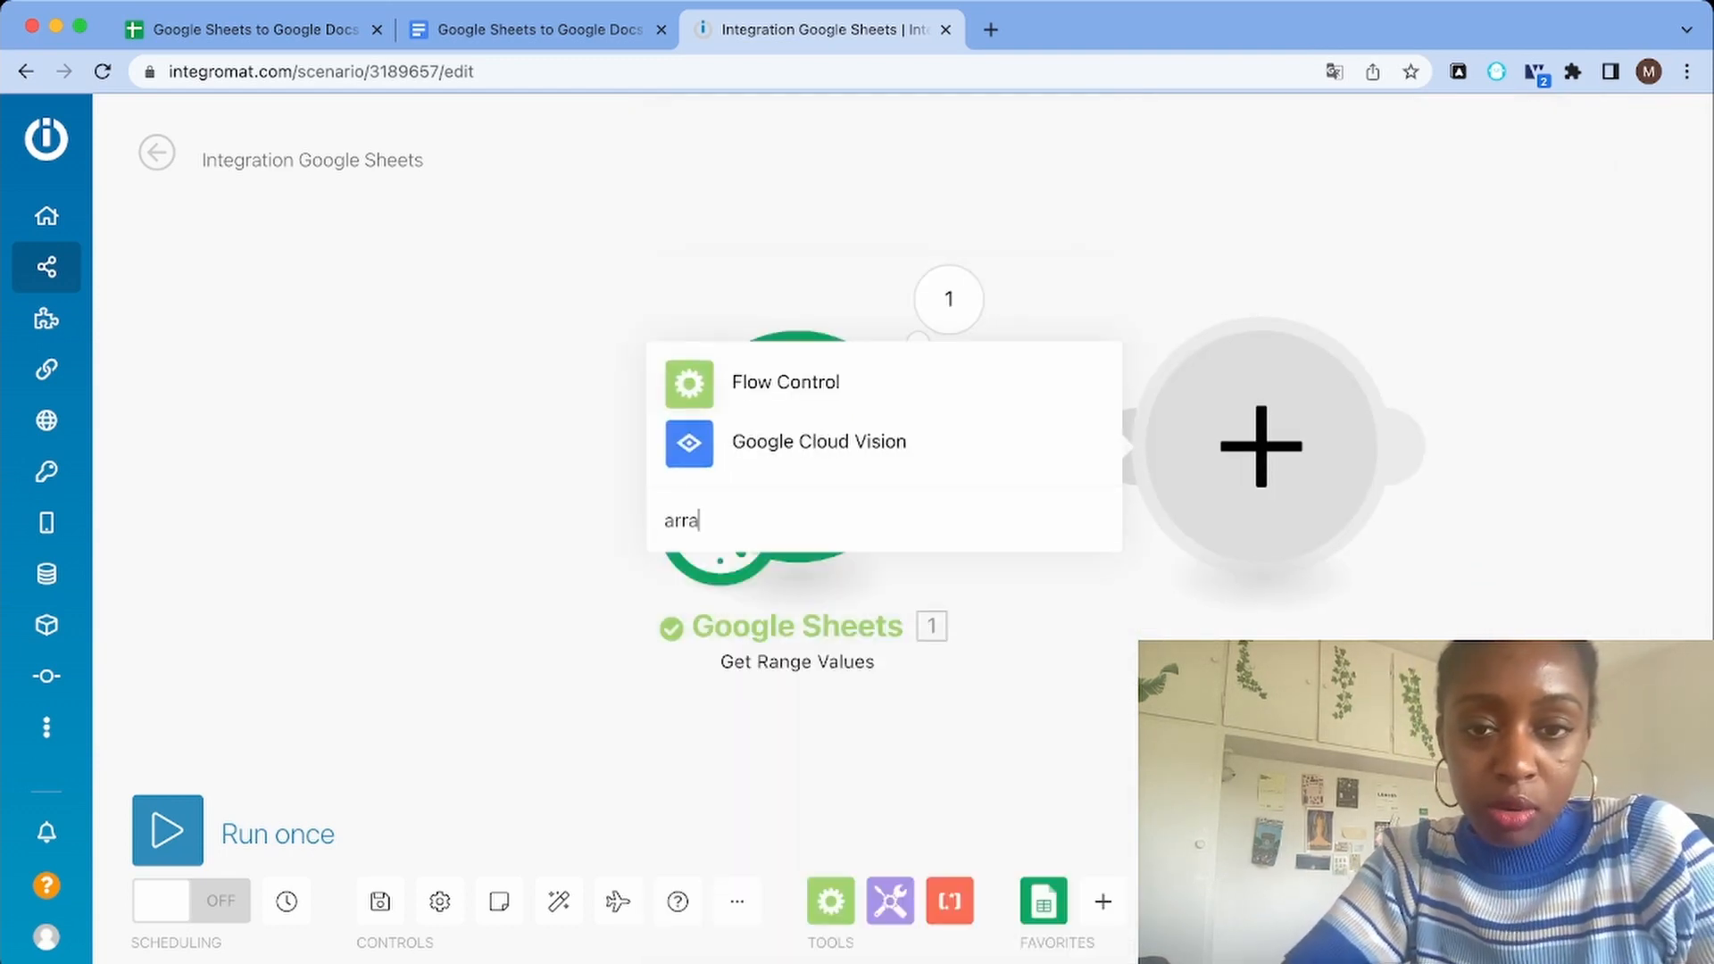
left_click(786, 347)
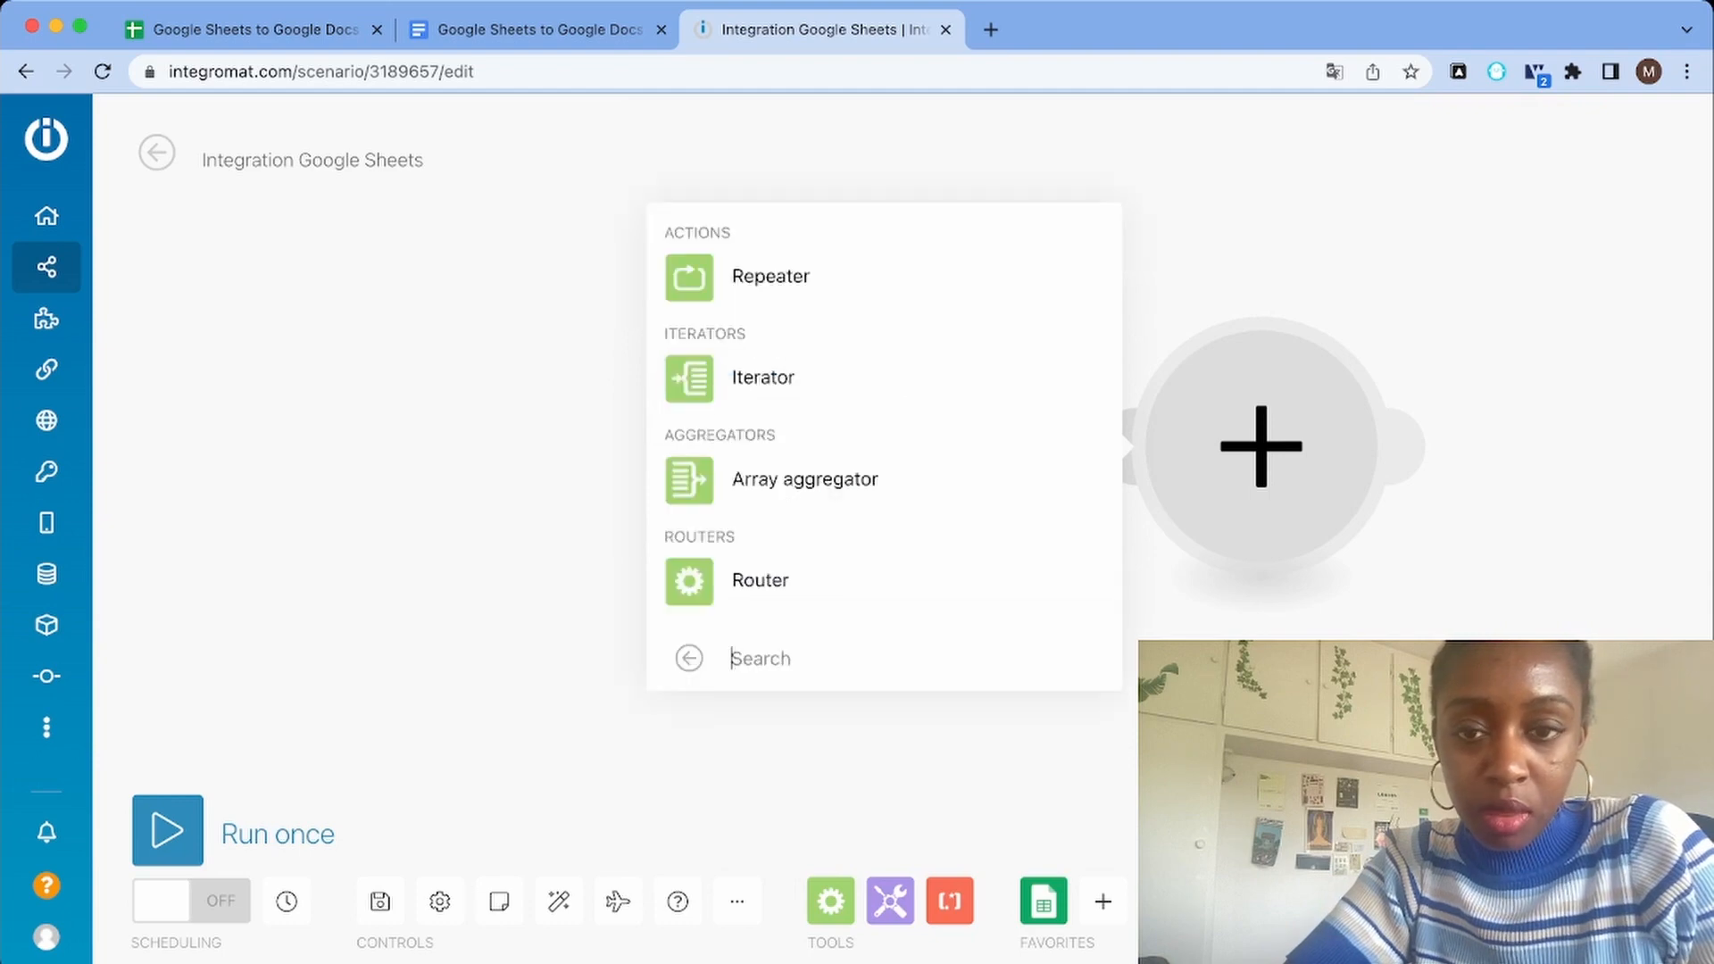
left_click(803, 479)
Include columns A, B and C as the Array aggregator's aggregated fields and save the module settings
scroll(946, 607, "down", 3)
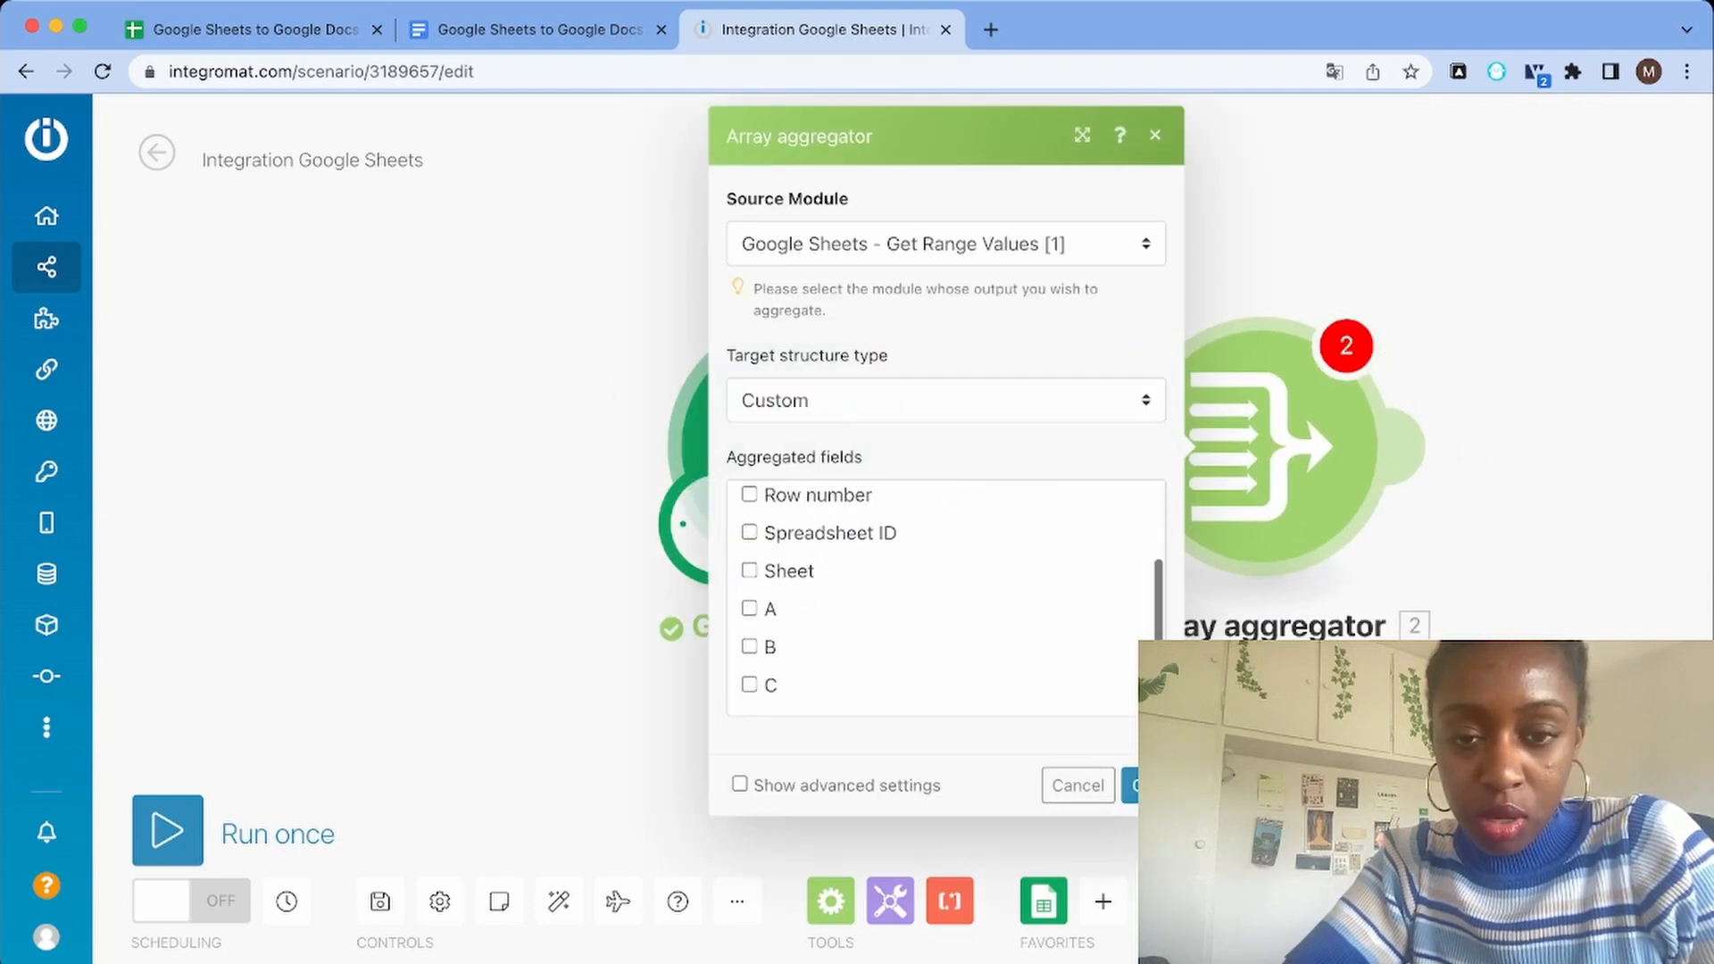
scroll(946, 607, "up", 3)
scroll(946, 598, "down", 3)
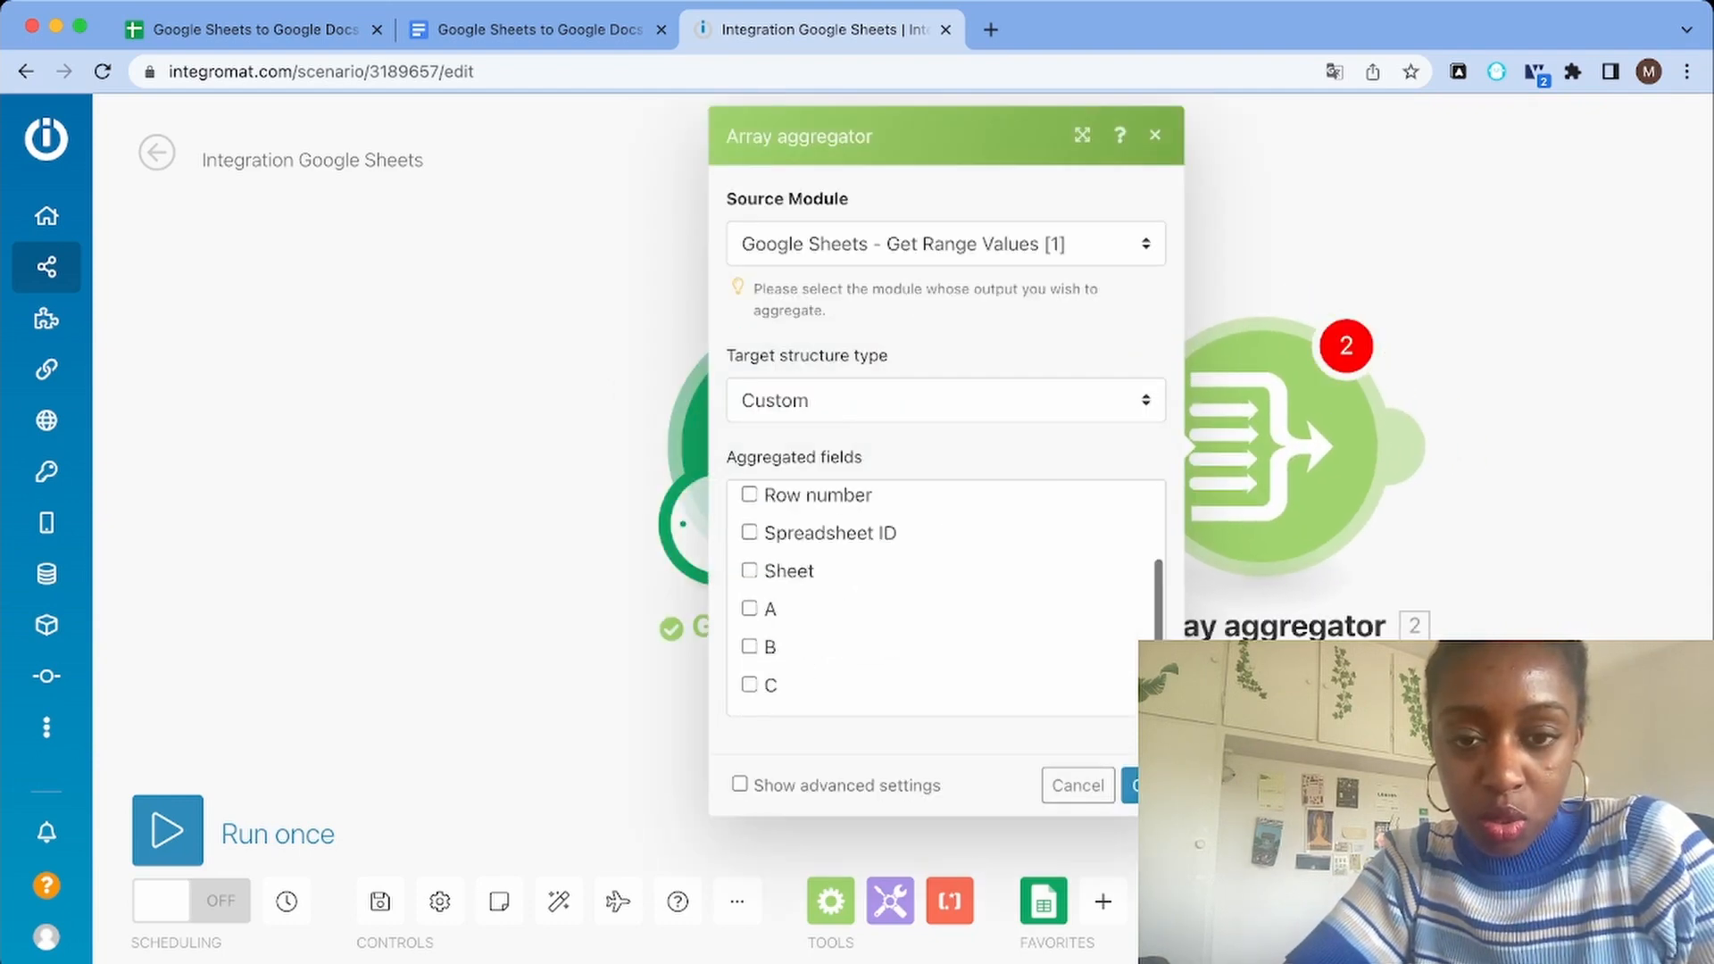
left_click(749, 609)
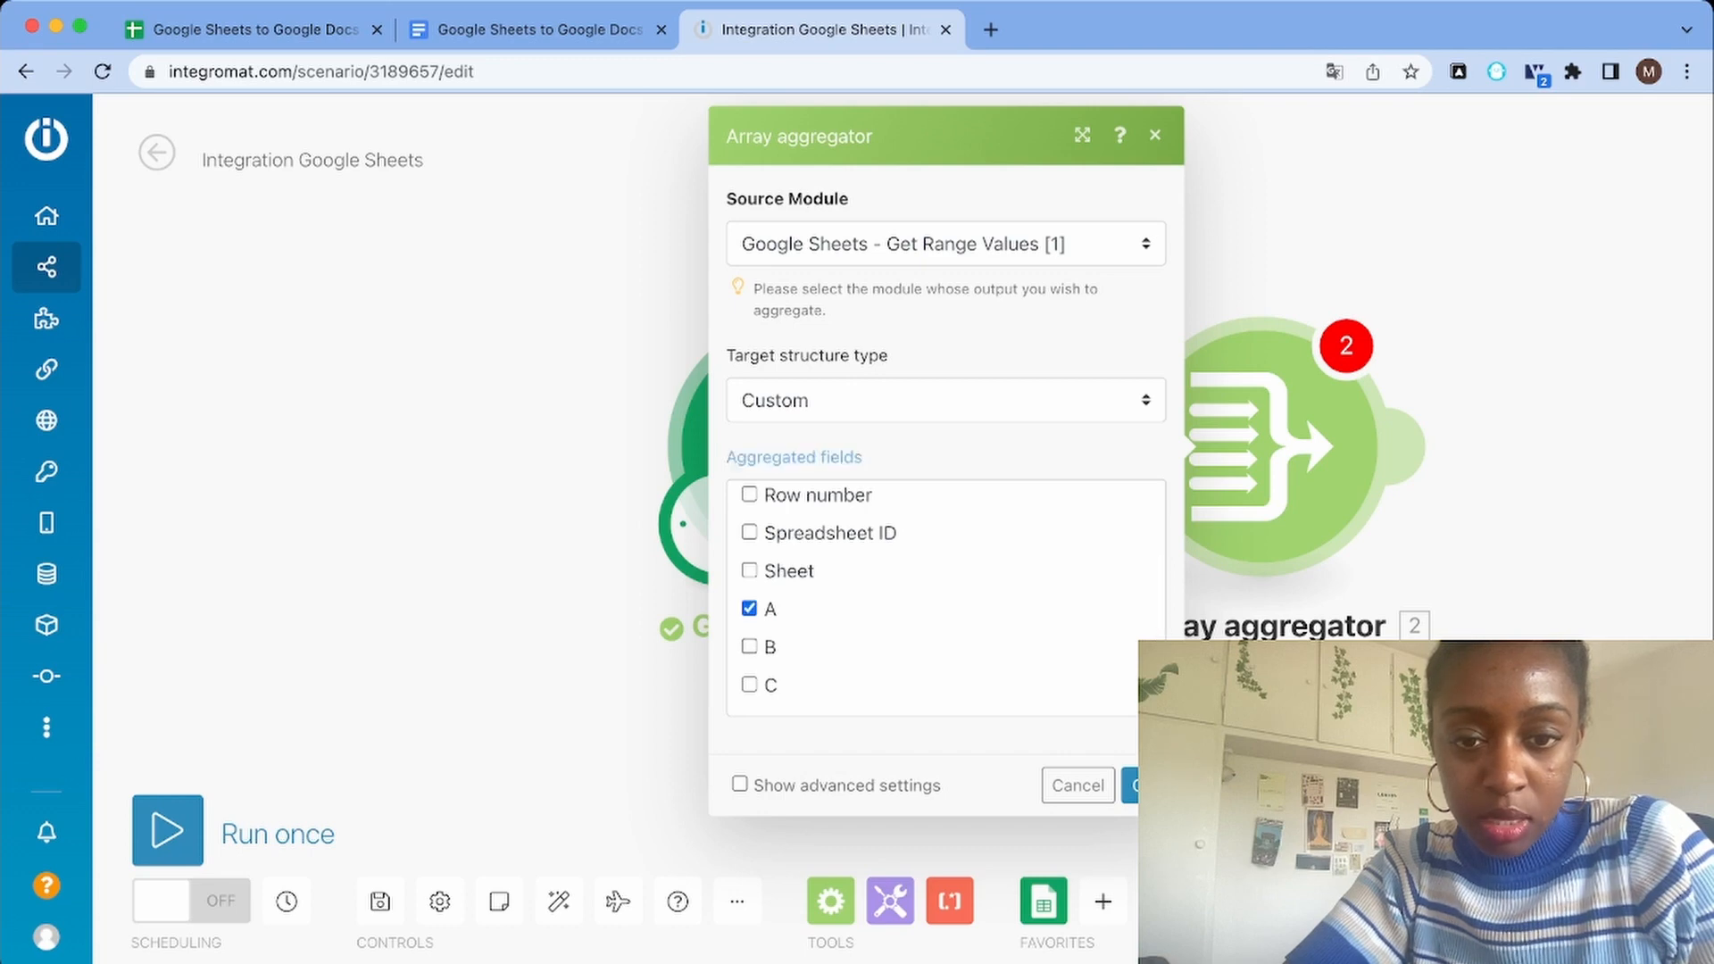
left_click(749, 646)
left_click(749, 685)
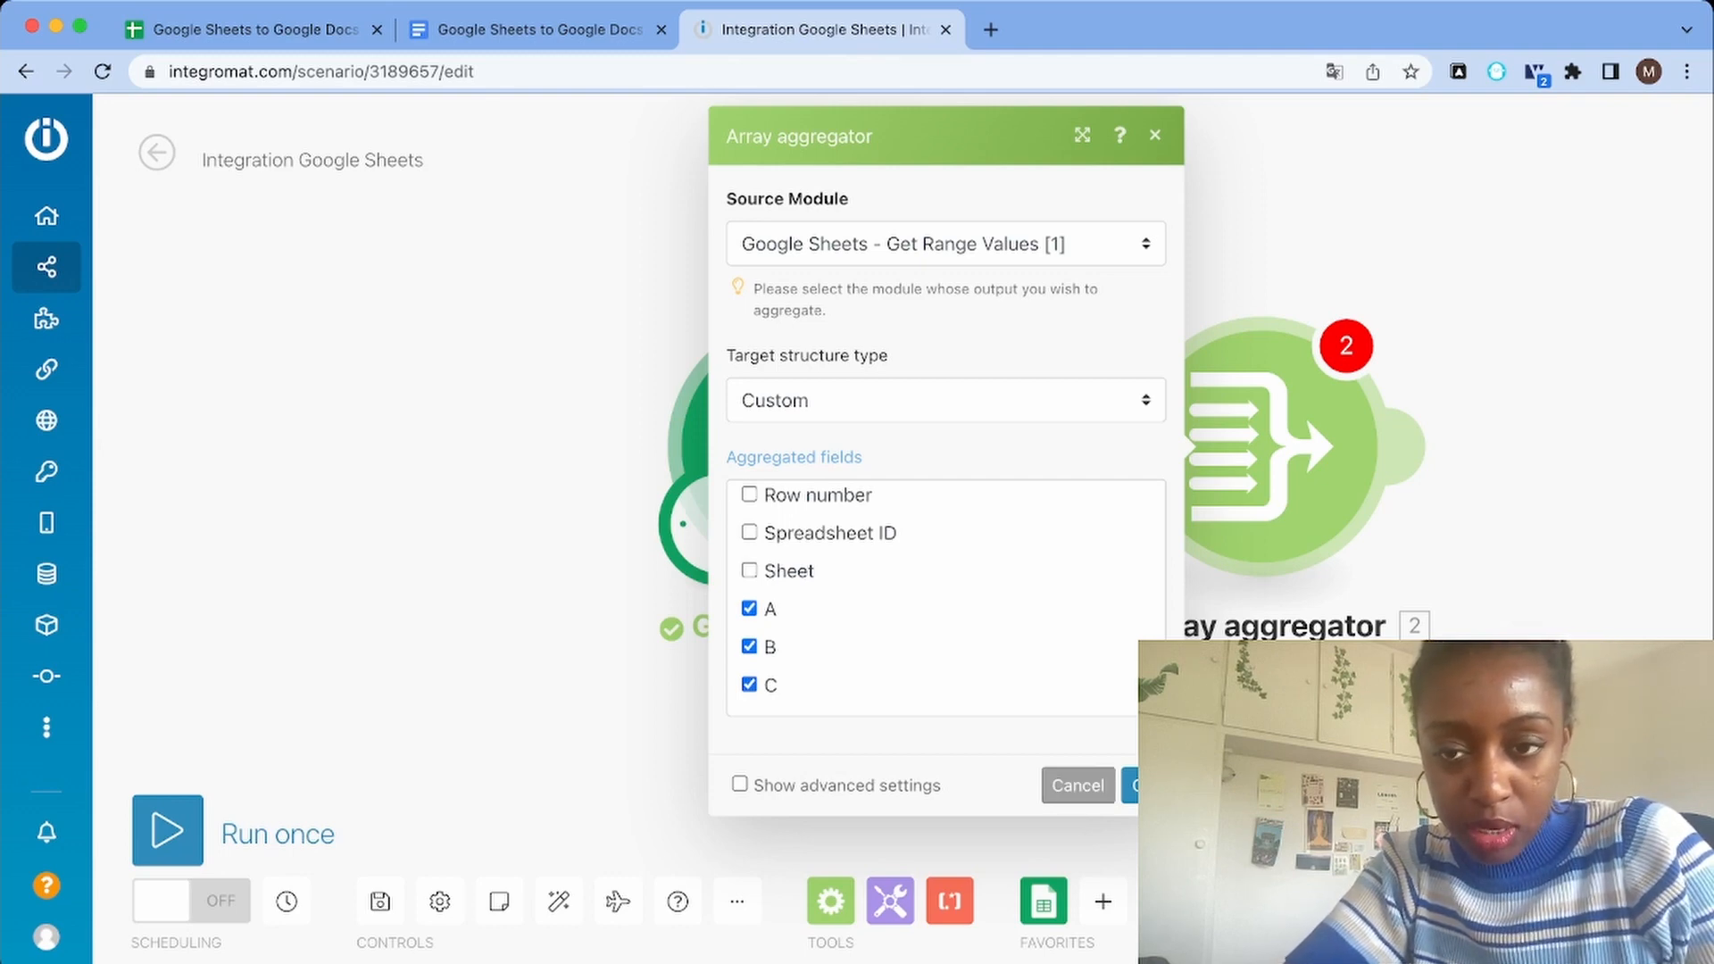
left_click(1129, 785)
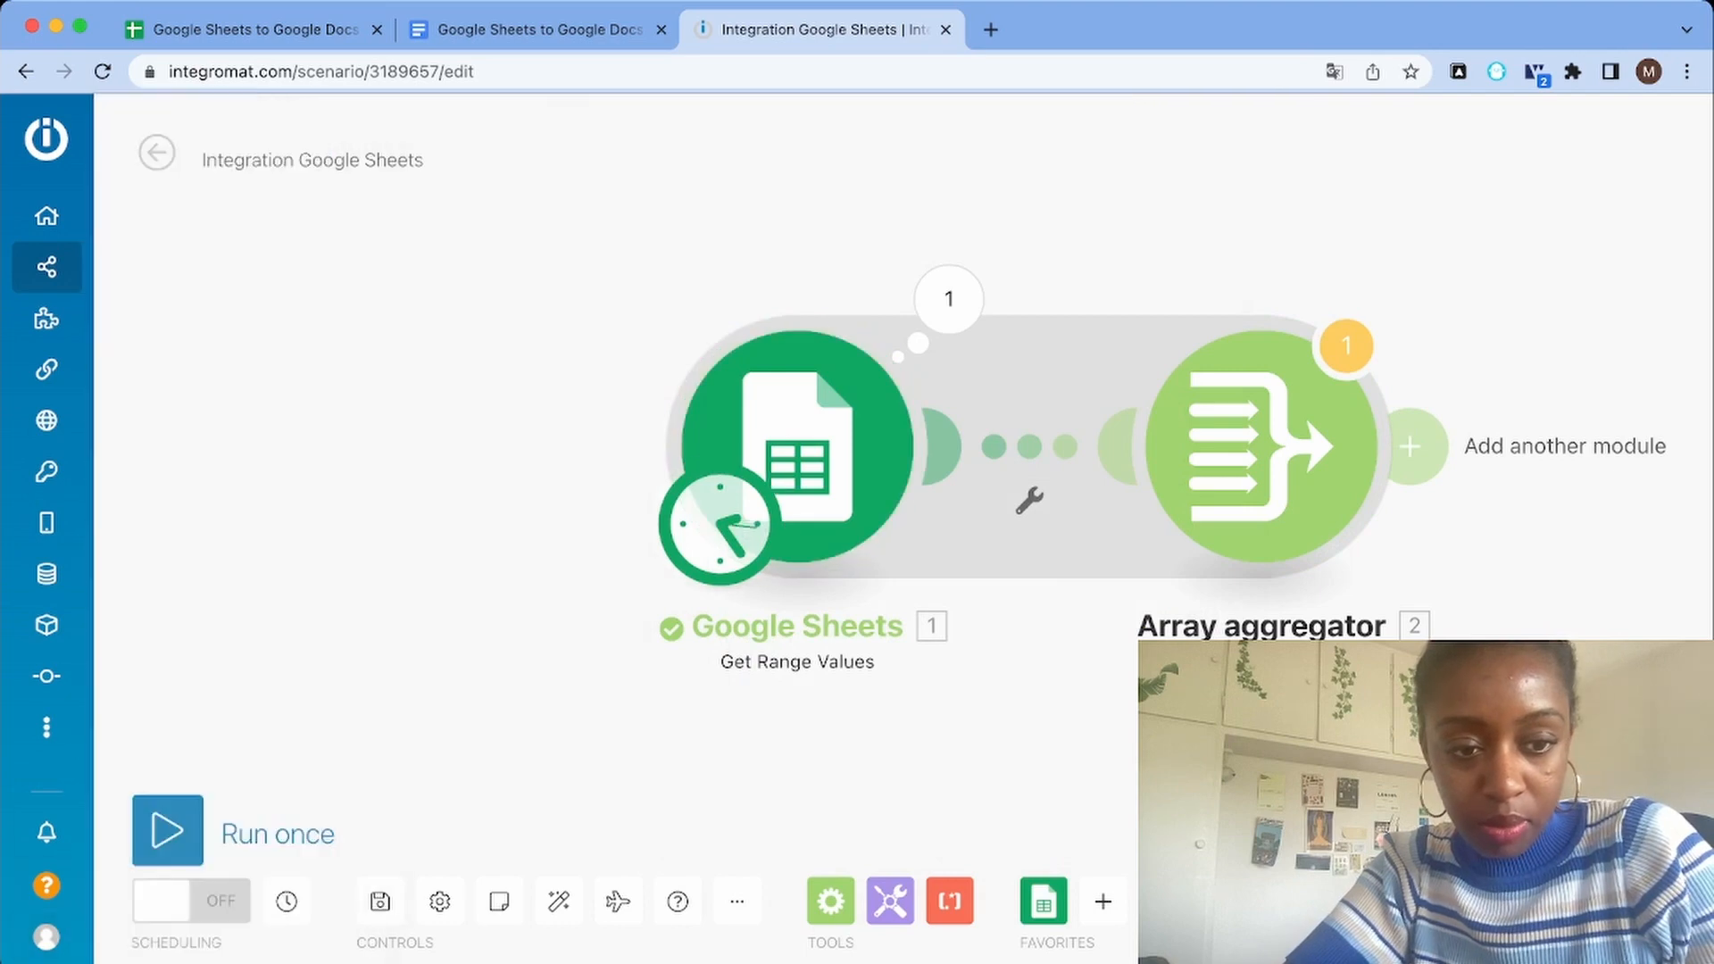
Run the scenario once and open the Array aggregator's execution results
left_click(167, 830)
left_click(737, 926)
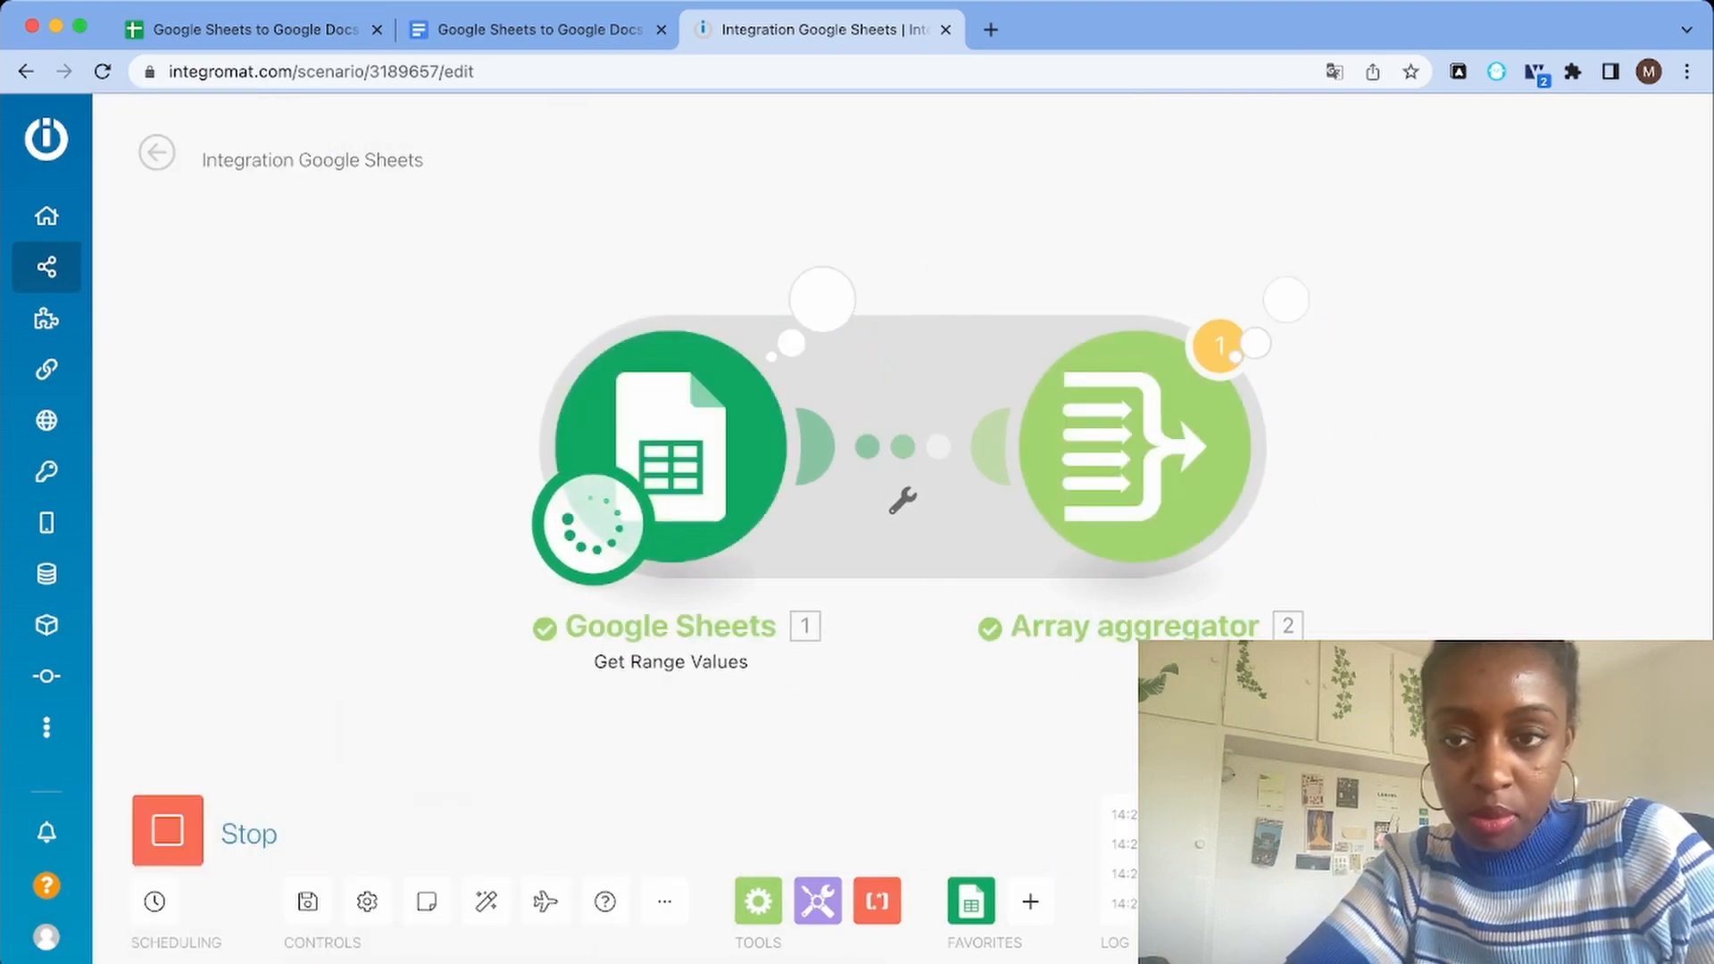
left_click(1286, 299)
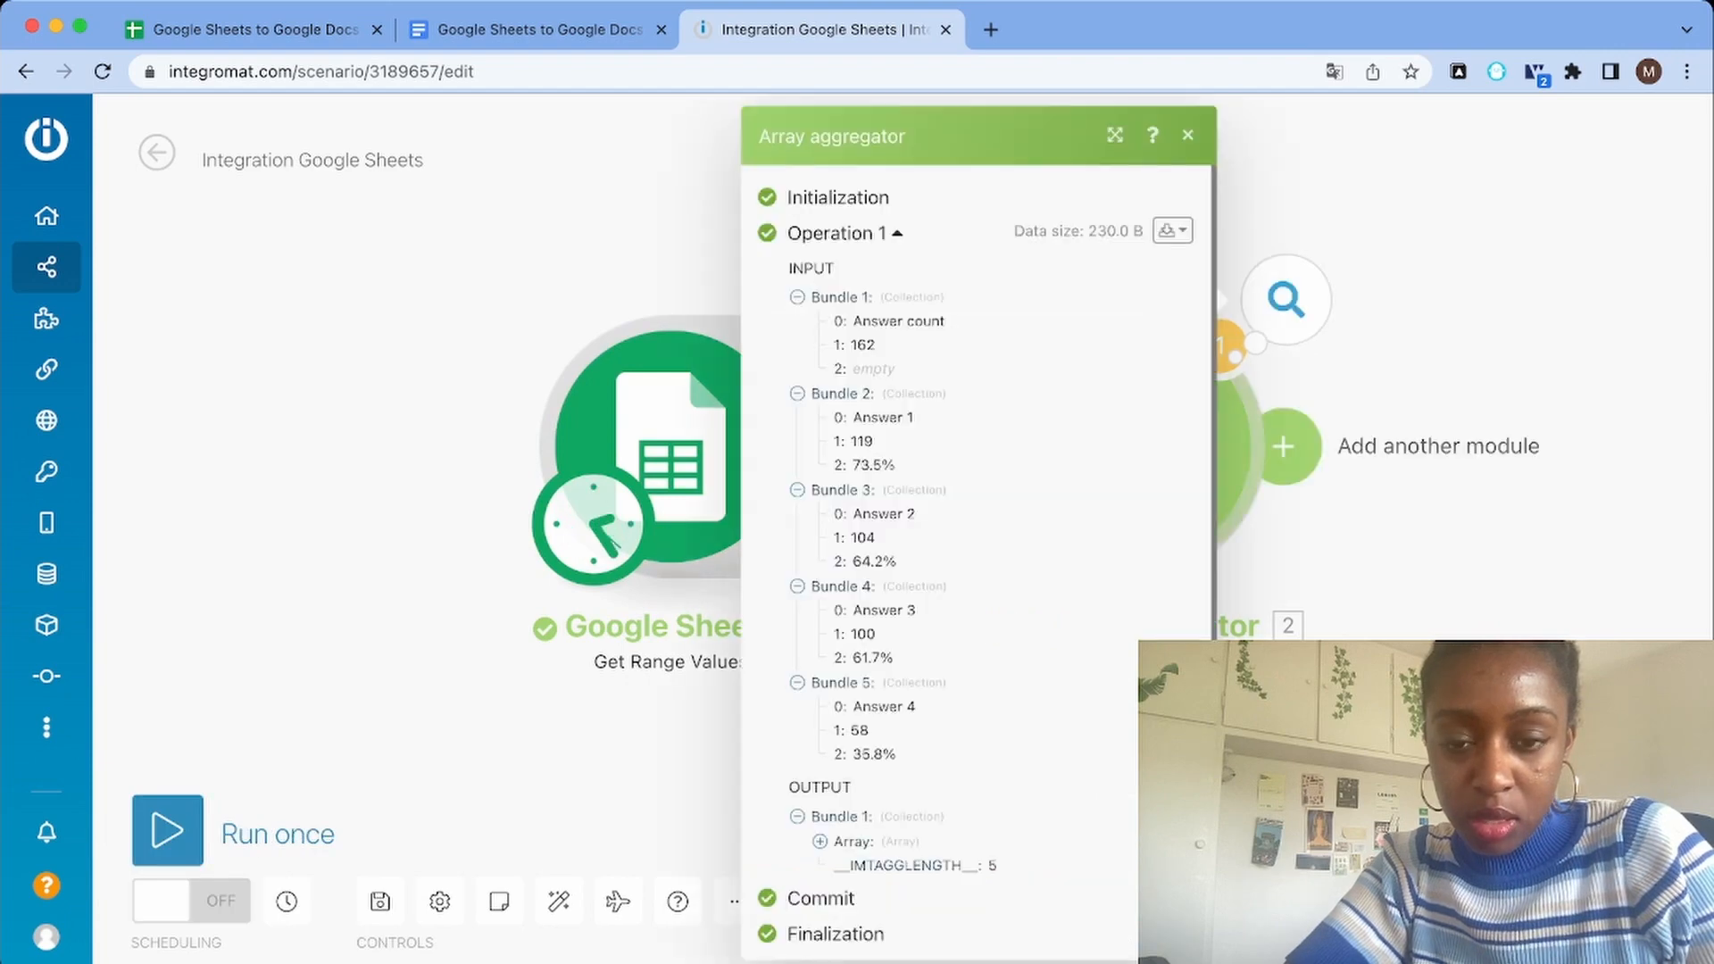
scroll(978, 562, "down", 1)
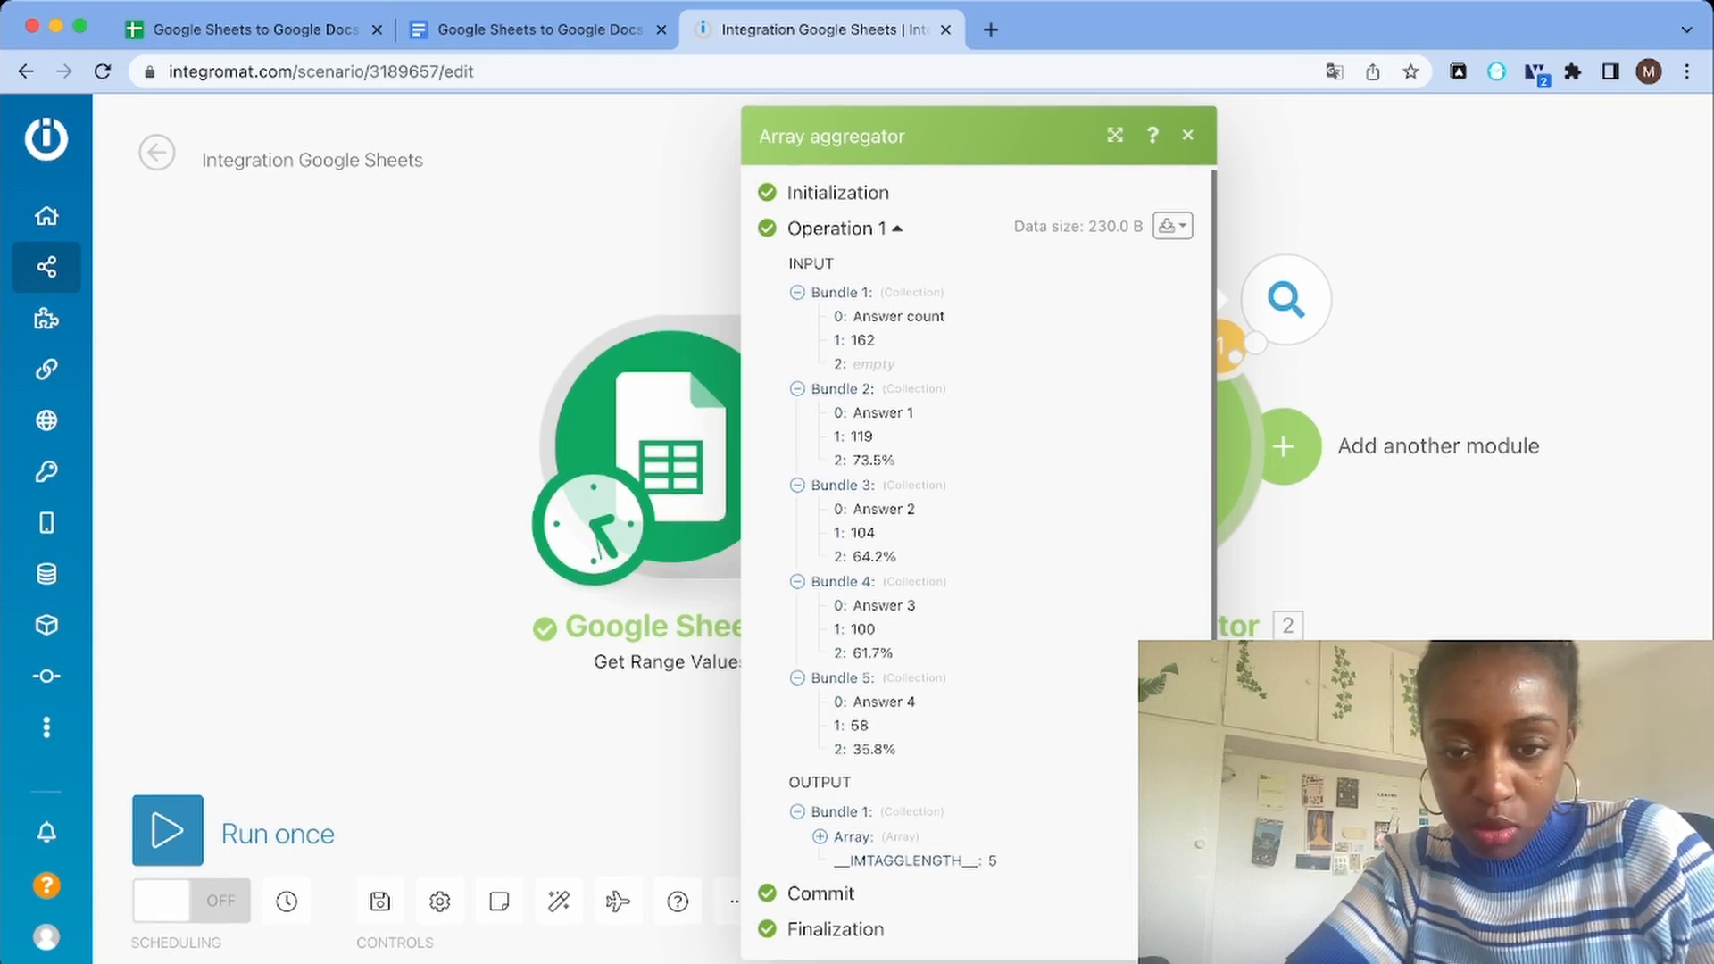
Expand the aggregator's output array and examine the A, B and C values in collections 1, 2 and 5
left_click(798, 812)
left_click(797, 816)
left_click(819, 840)
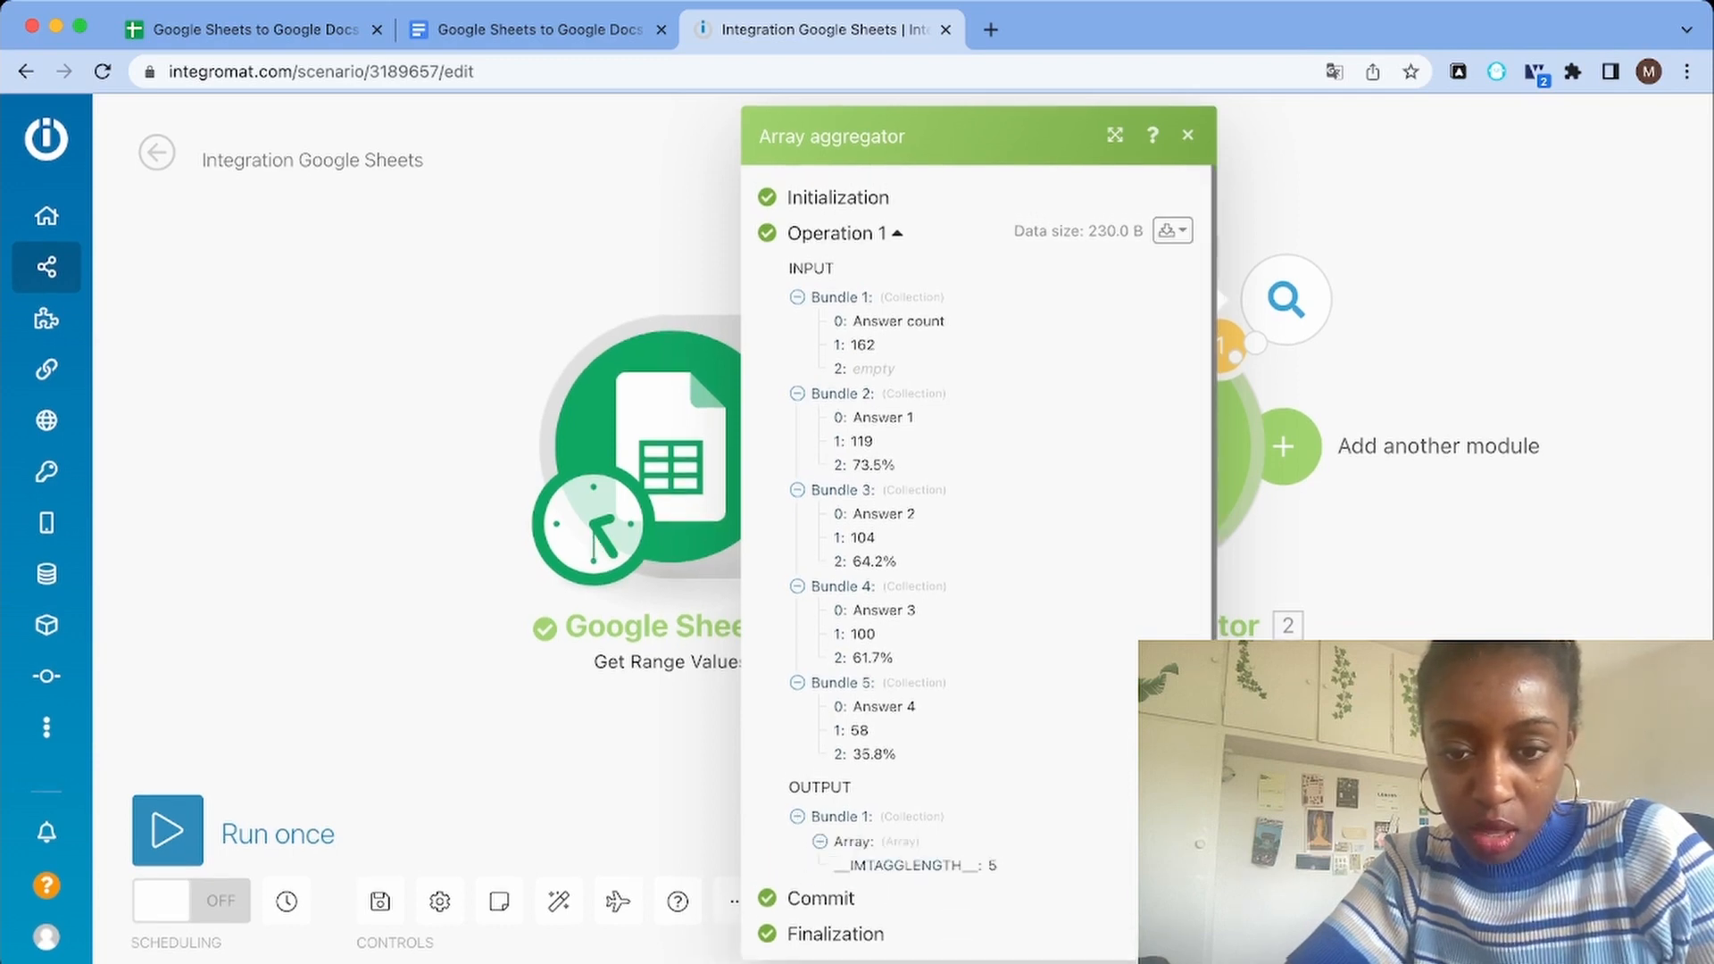
scroll(978, 562, "down", 2)
left_click(841, 737)
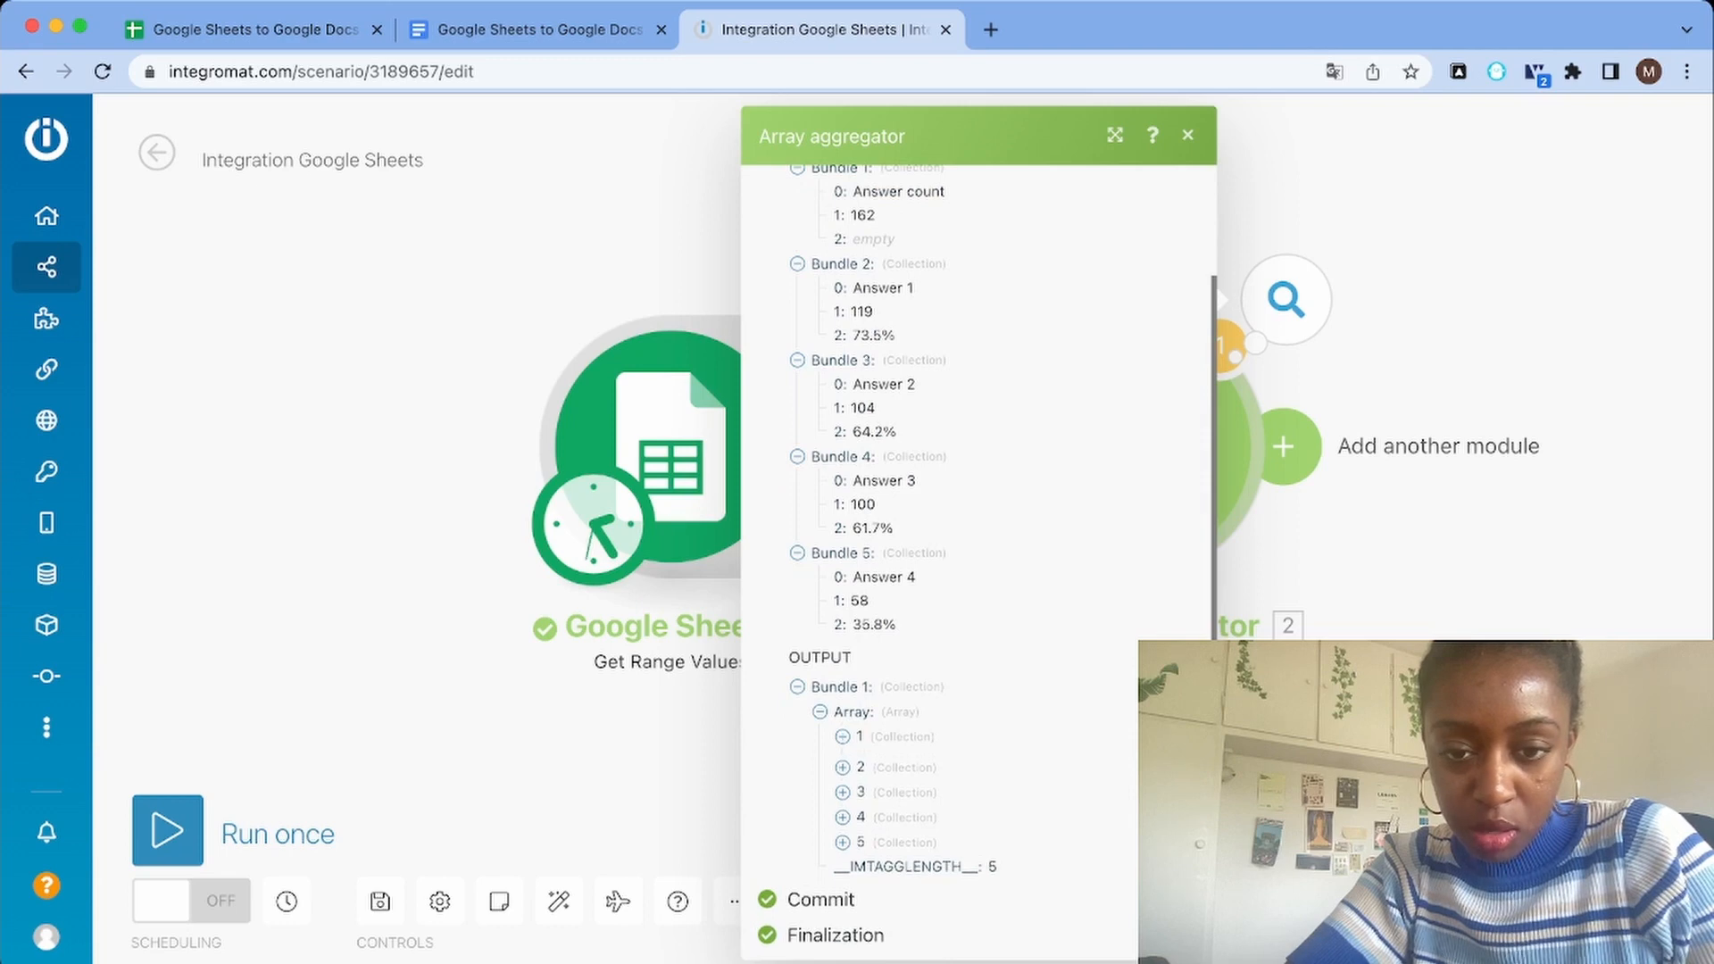
left_click(842, 833)
scroll(978, 562, "down", 2)
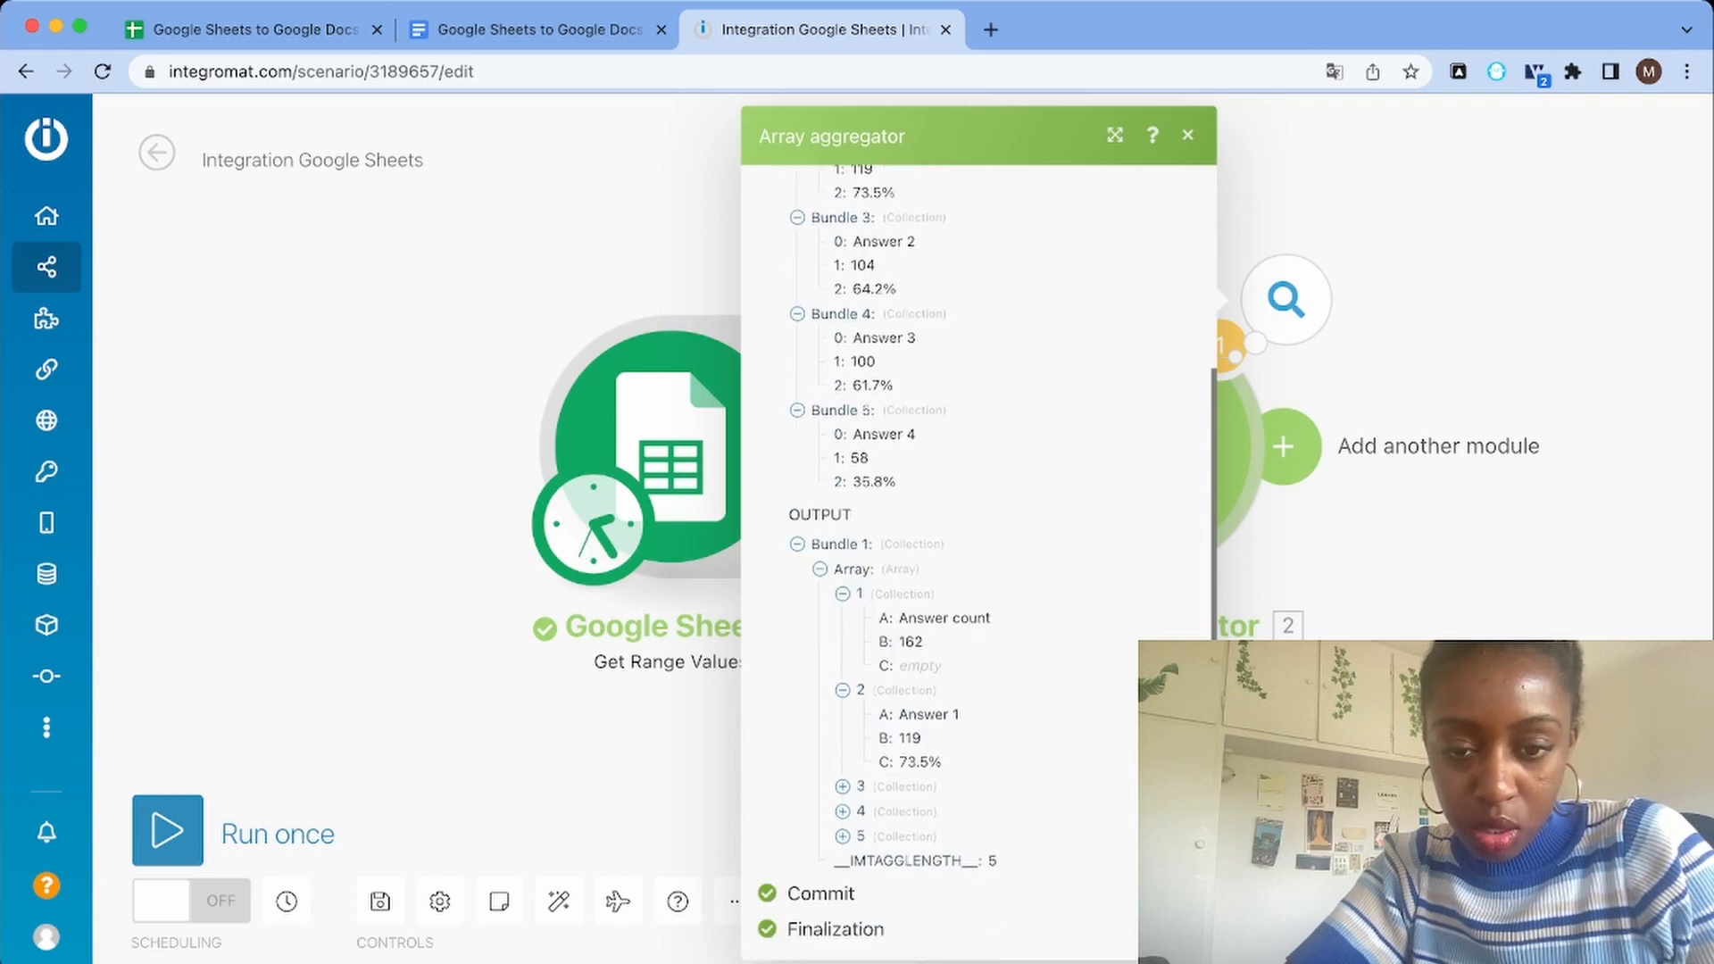
left_click(842, 812)
left_click(842, 811)
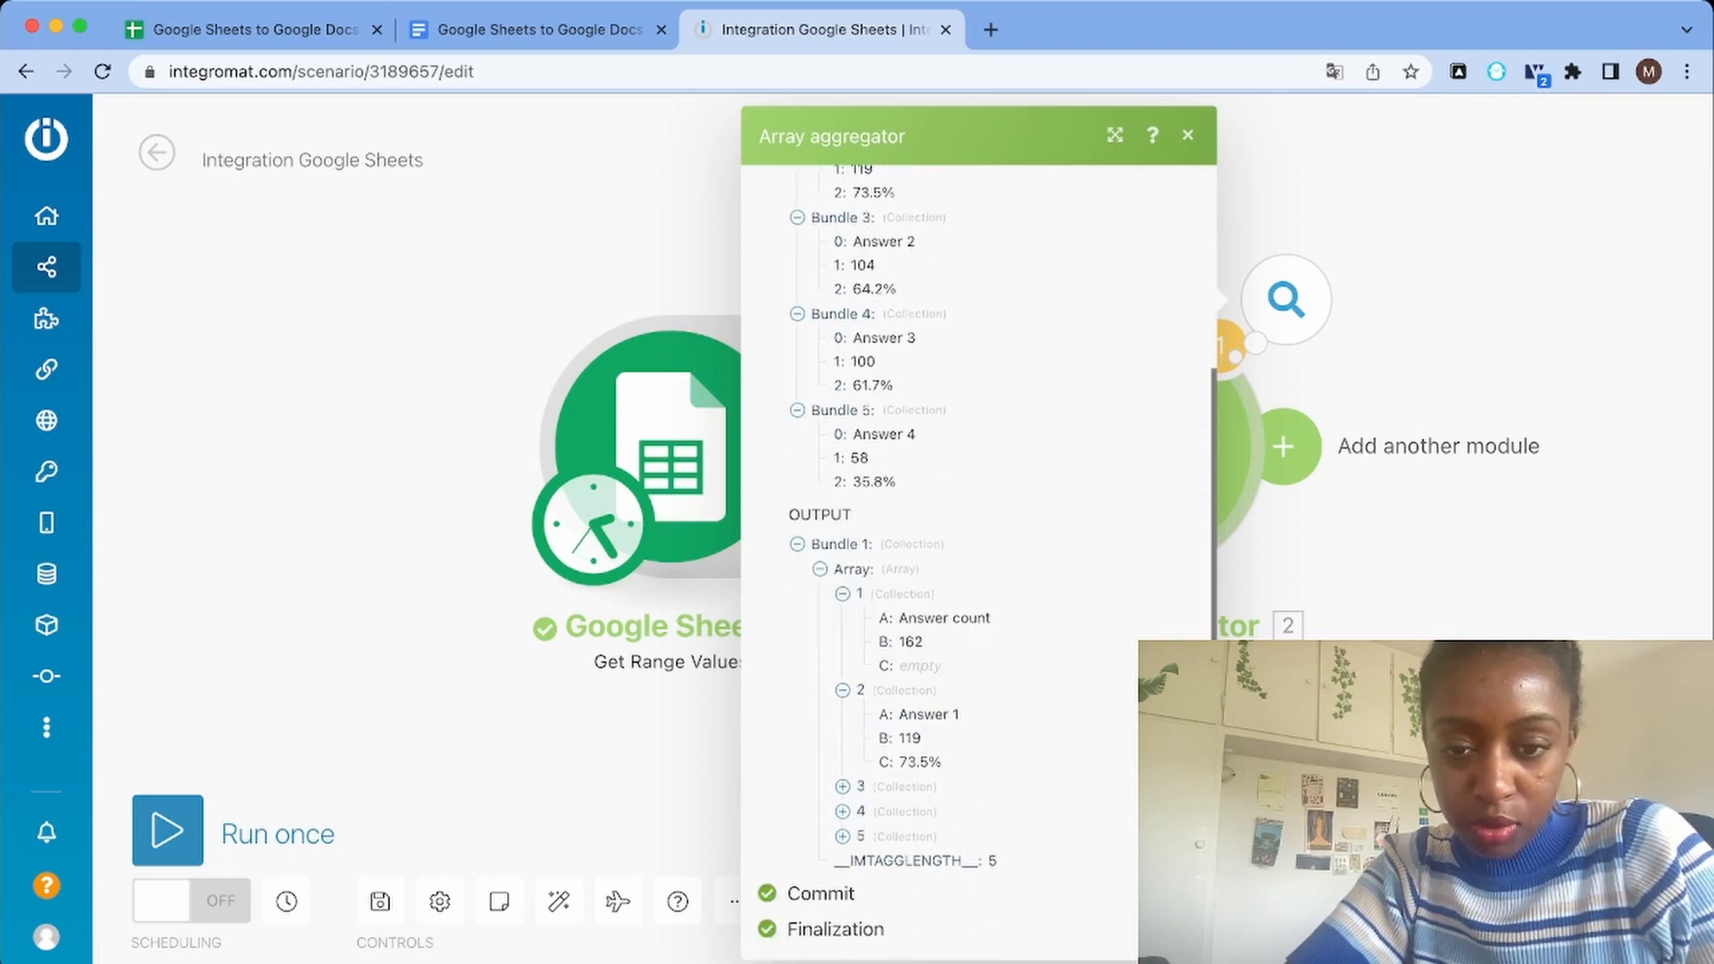
left_click(842, 835)
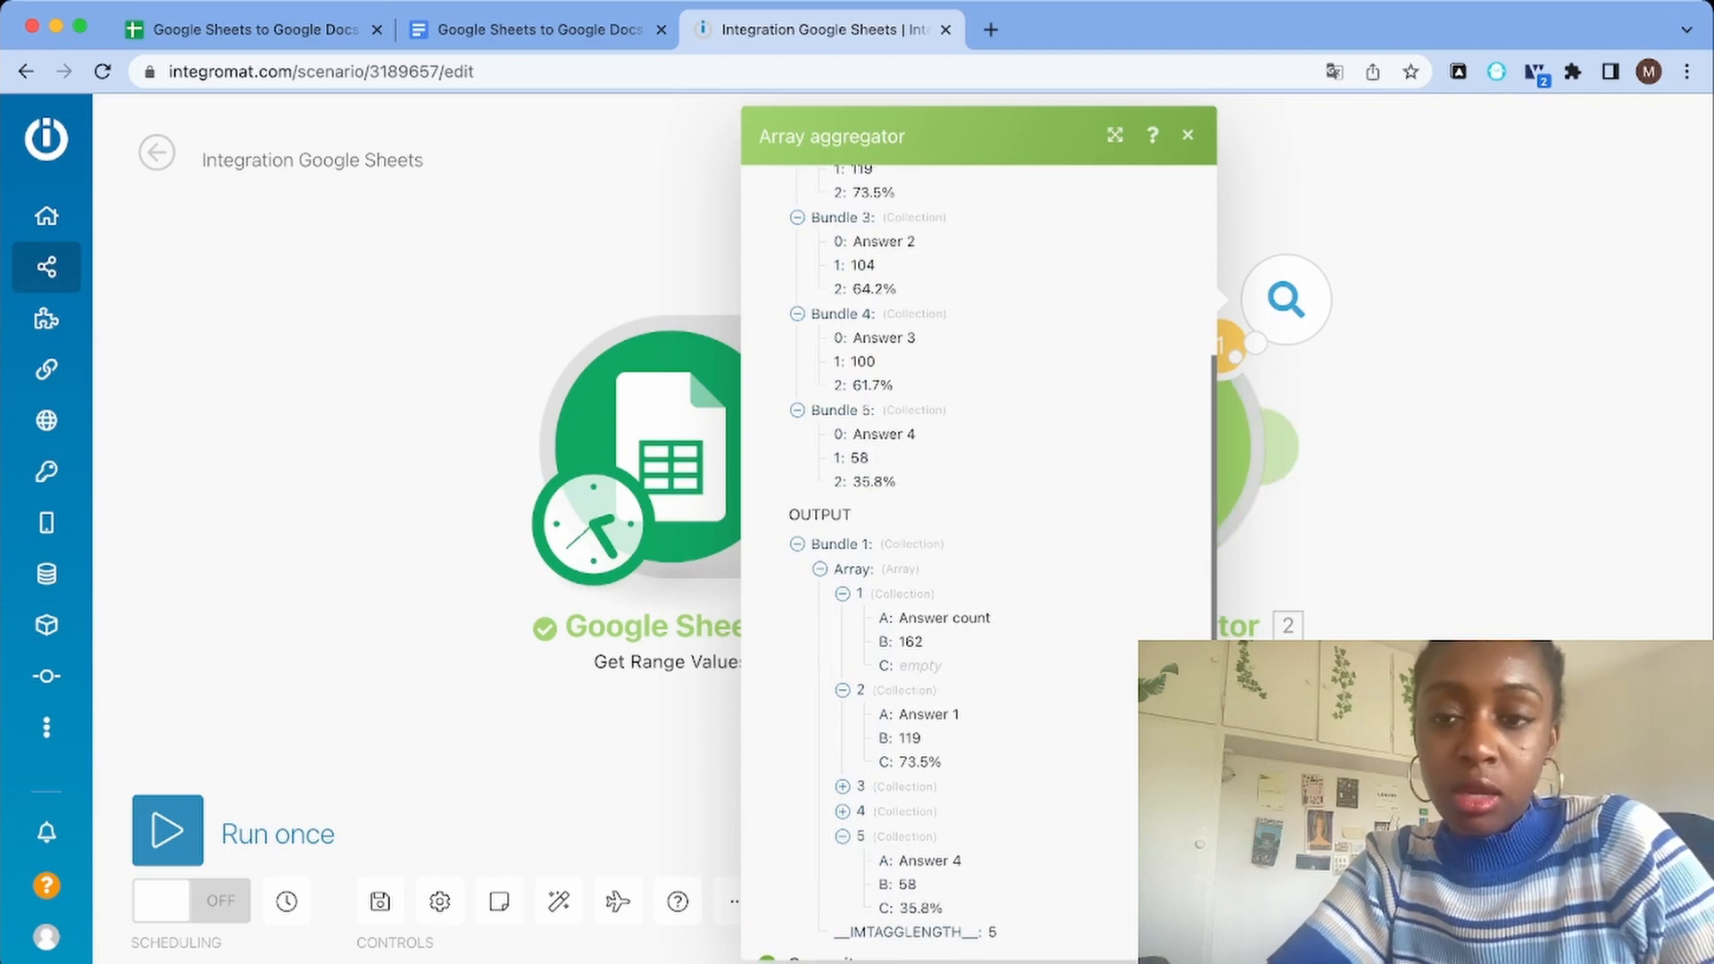
Add a Google Docs "Create a Document from a Template" module after the Array aggregator
left_click(1291, 448)
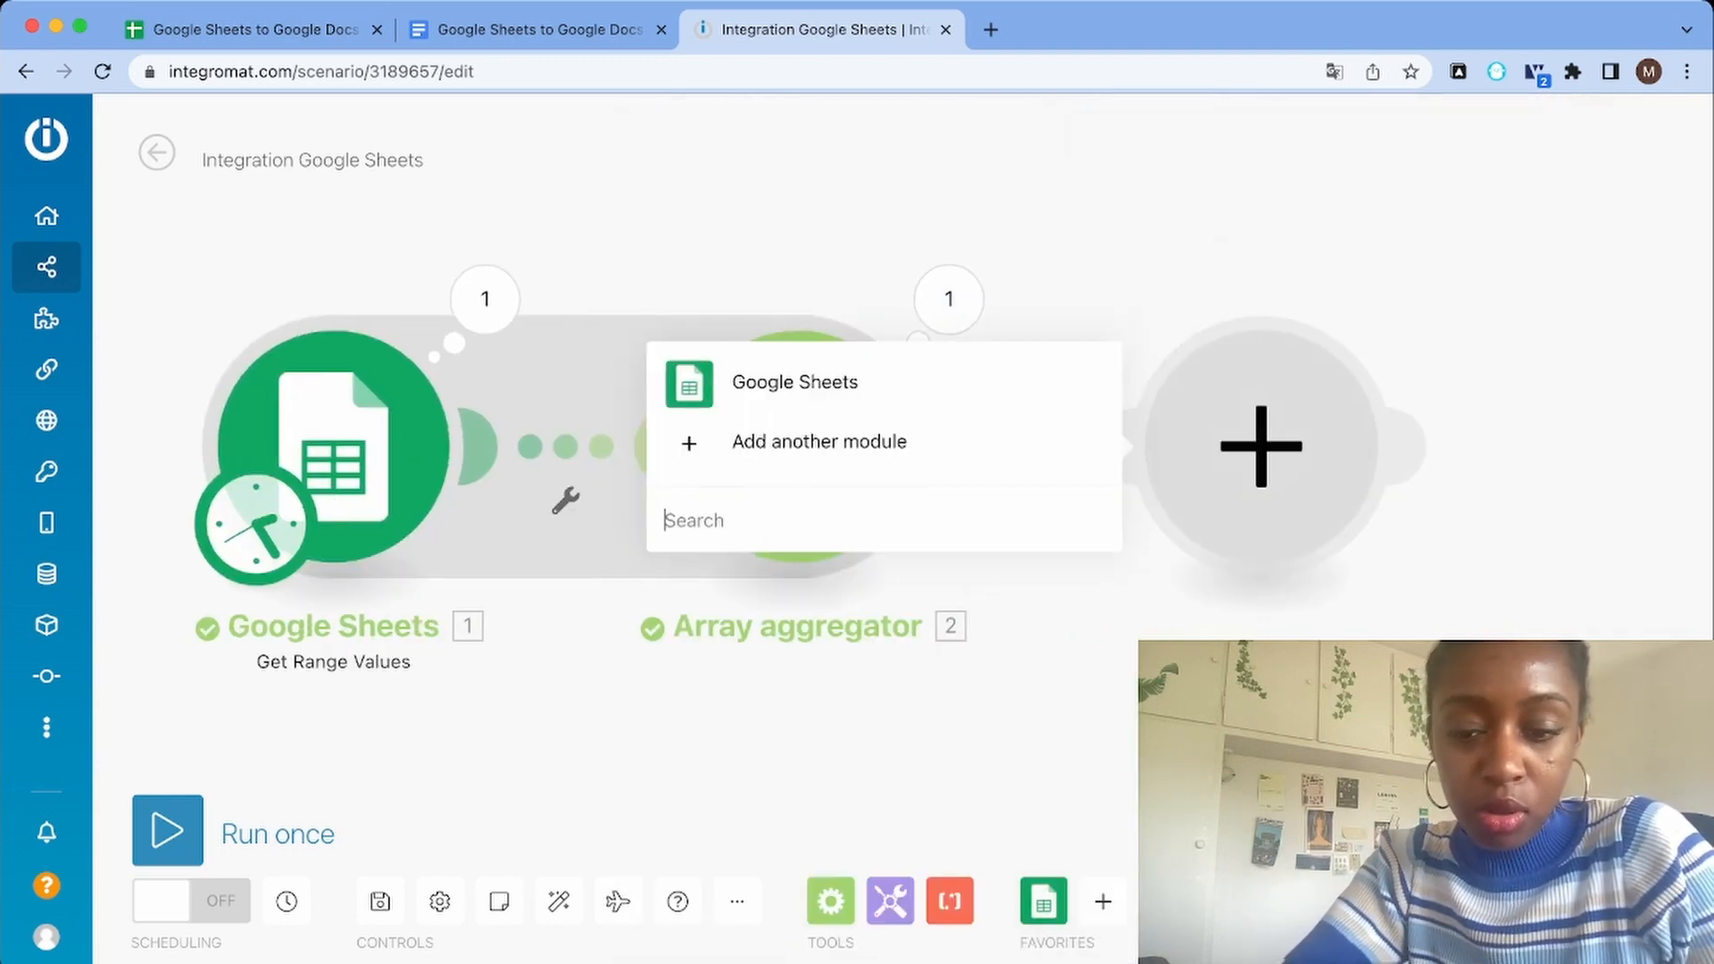
type("googl")
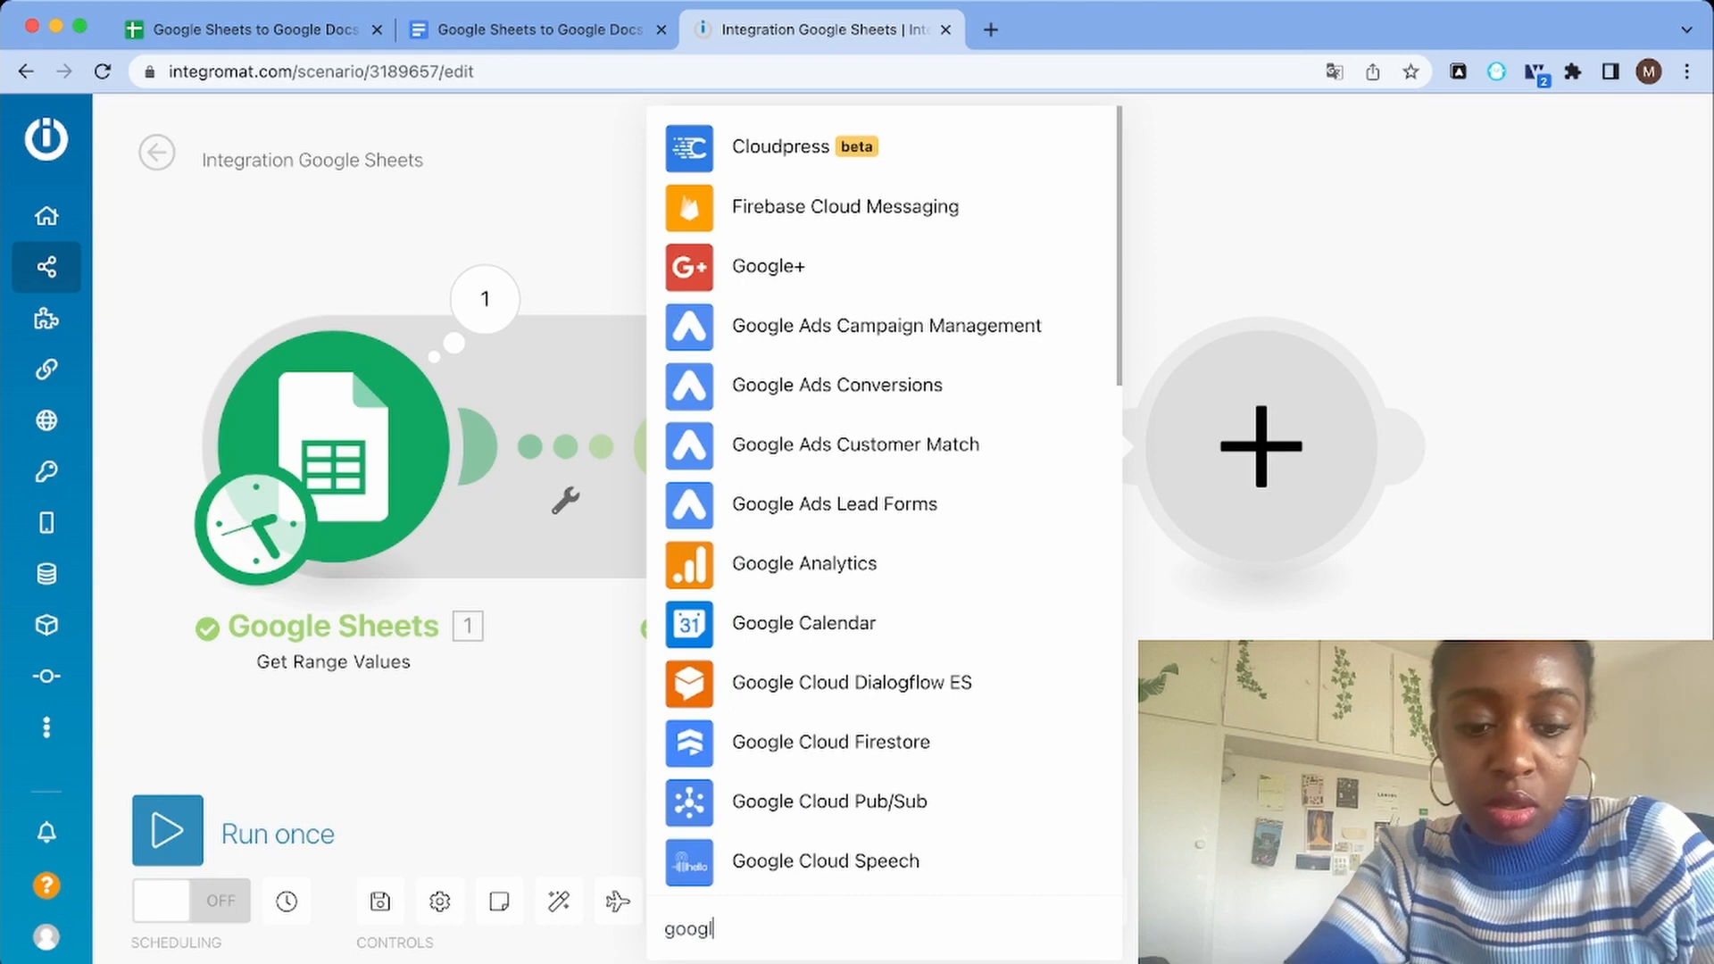
type("e docs")
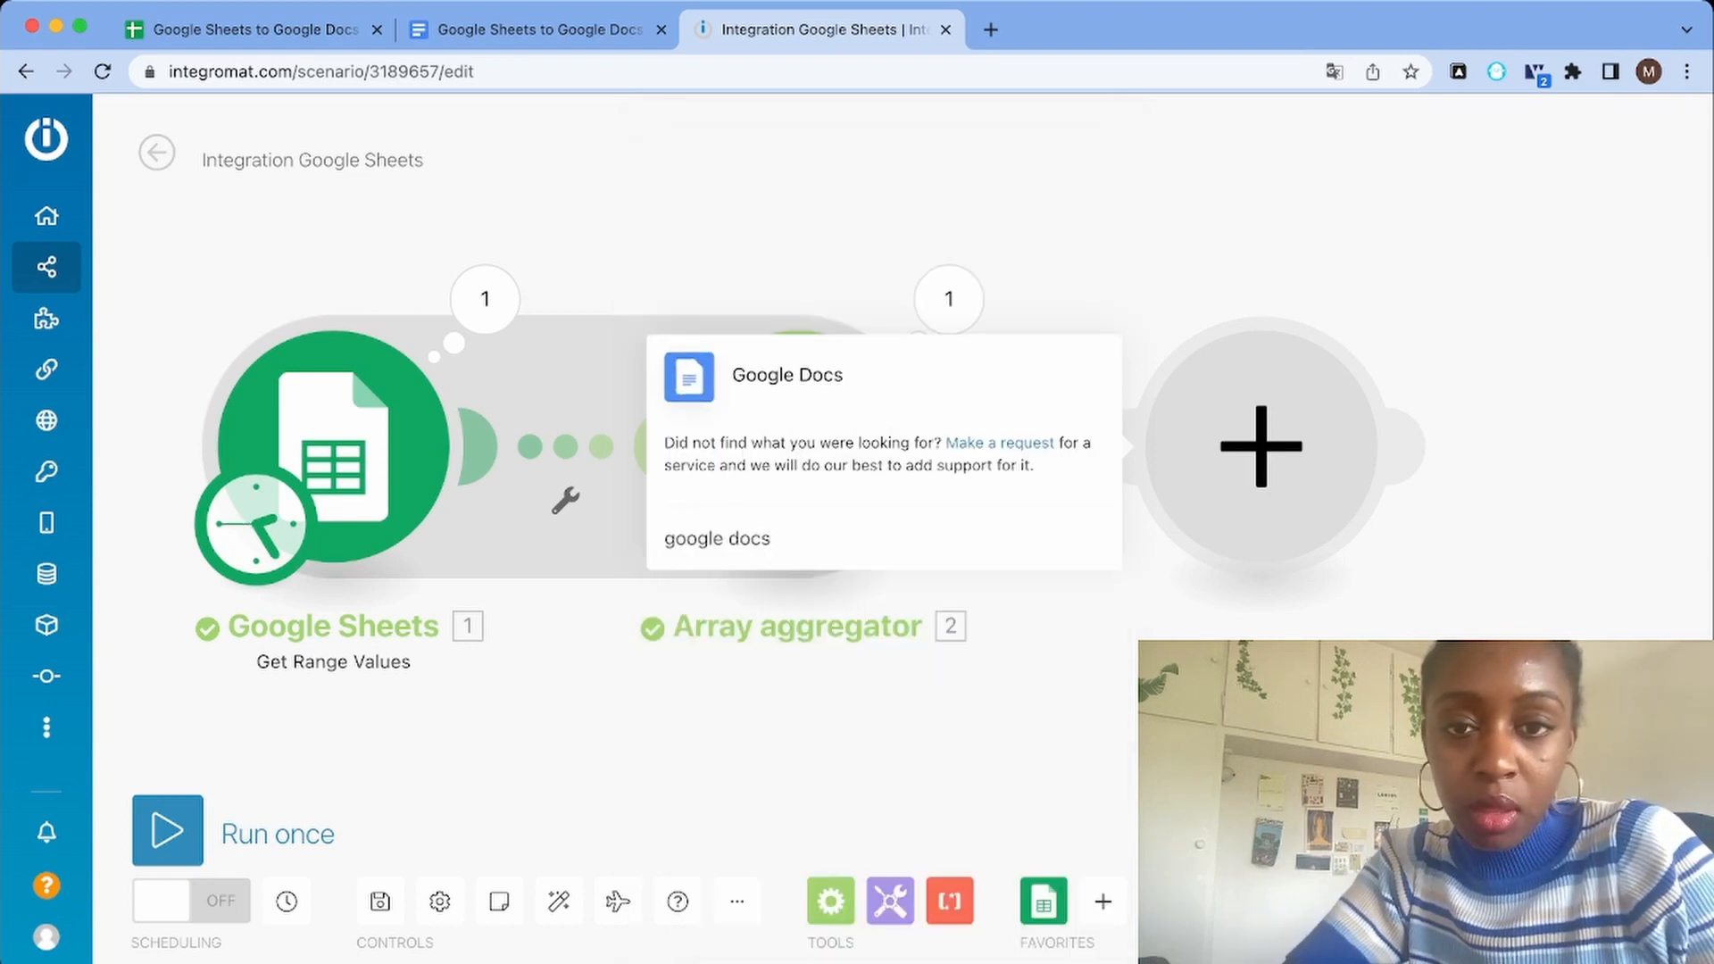
key("Return")
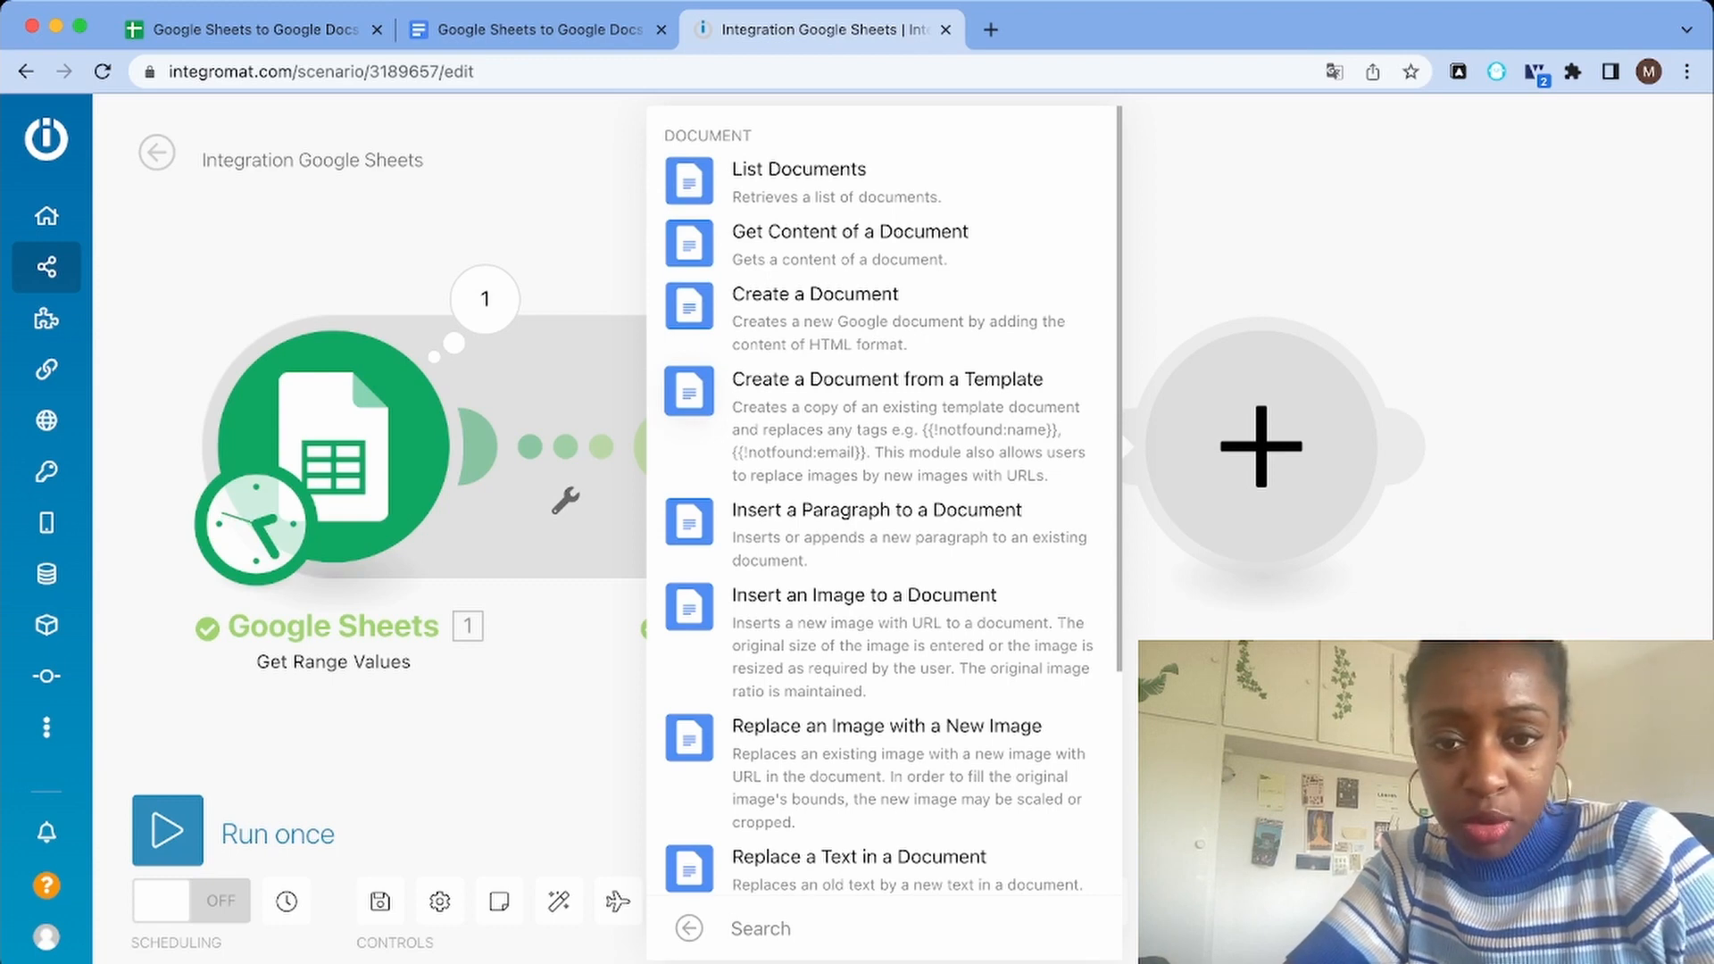
left_click(882, 420)
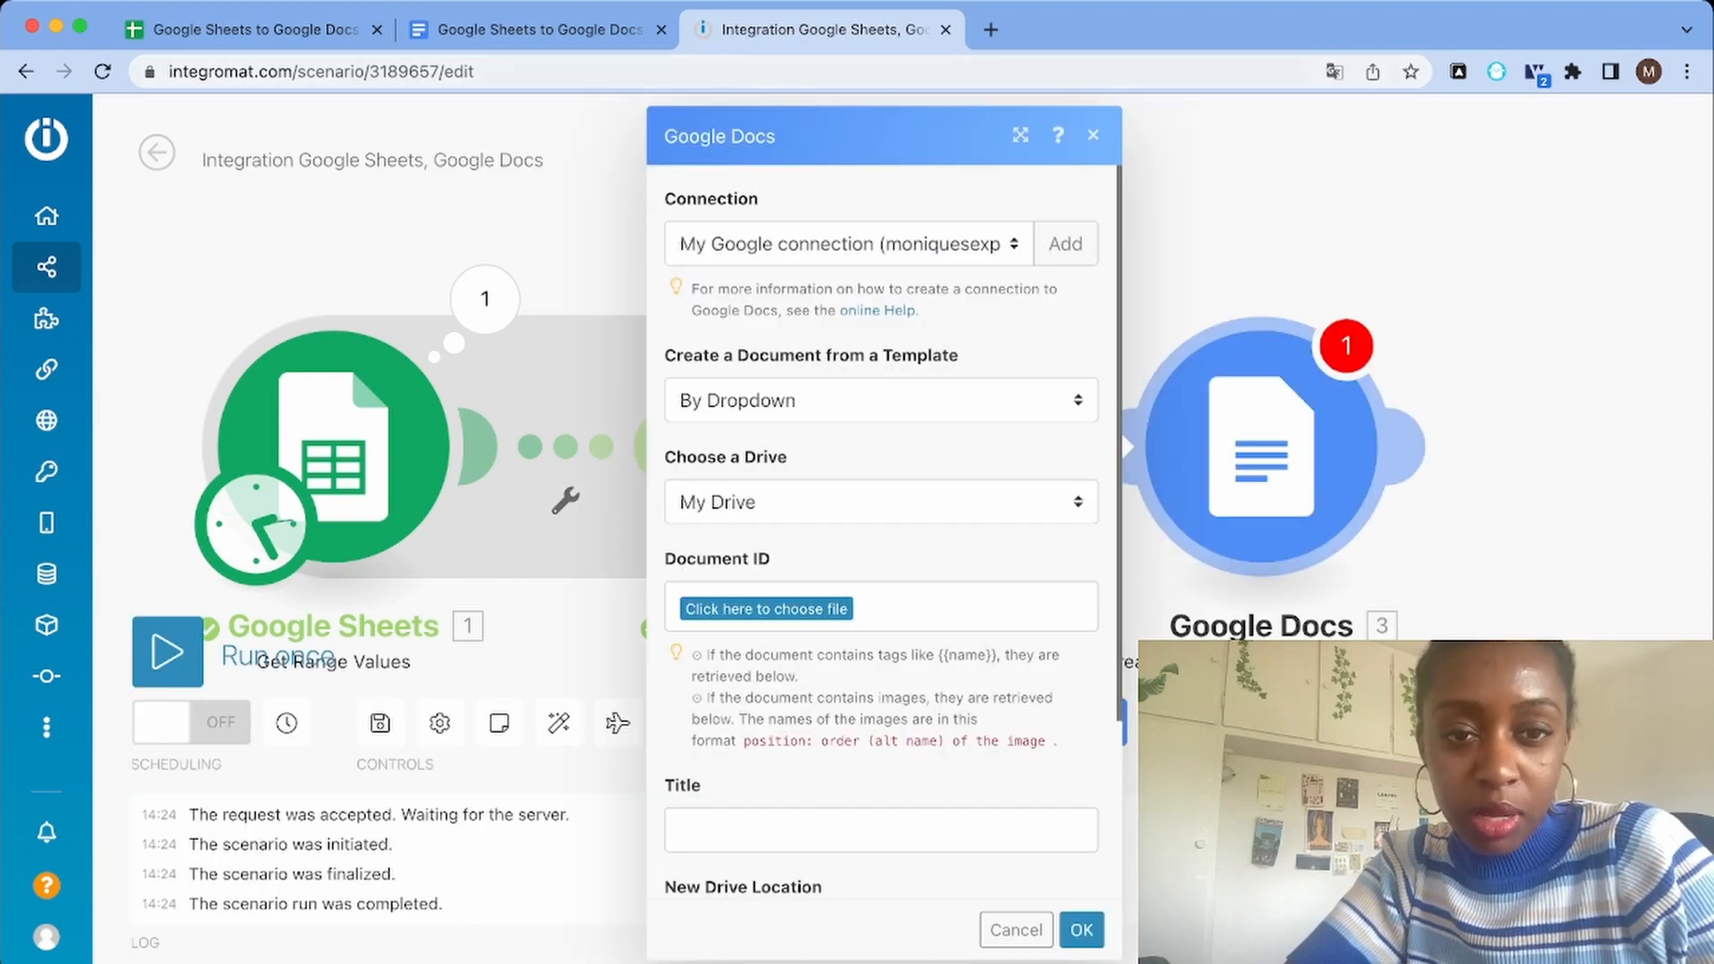
Choose "Google Sheets to Google Docs" as the template document and review the tag fields retrieved from it
left_click(538, 29)
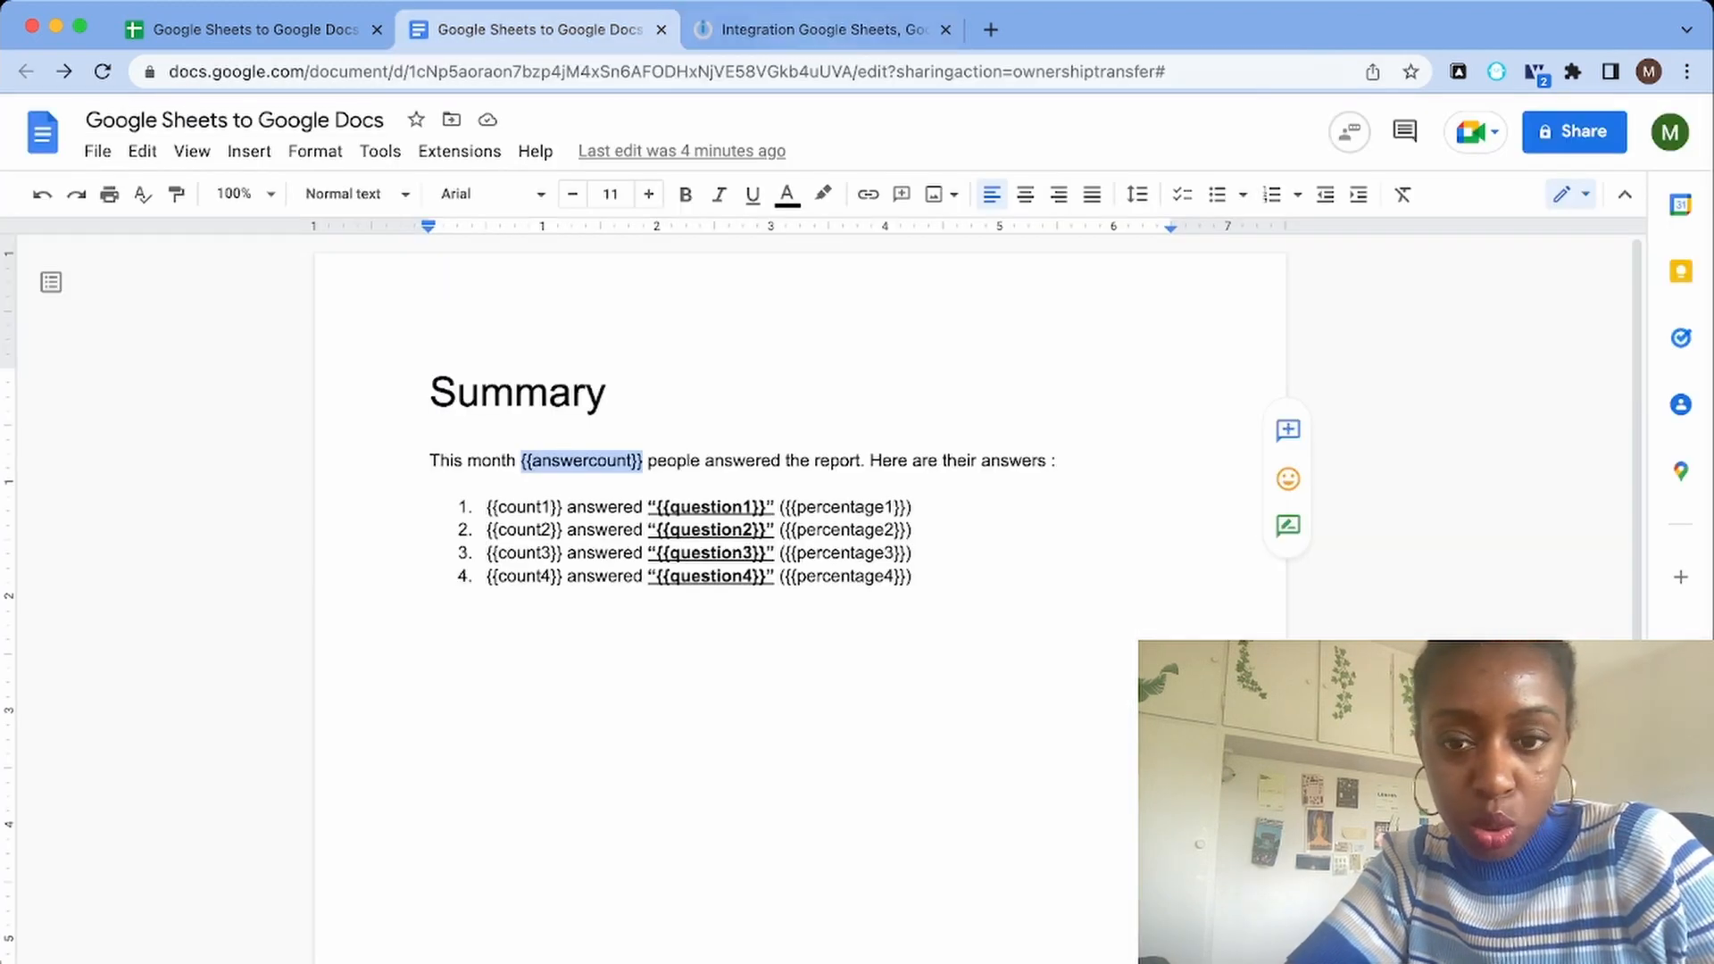
left_click(820, 29)
left_click(848, 608)
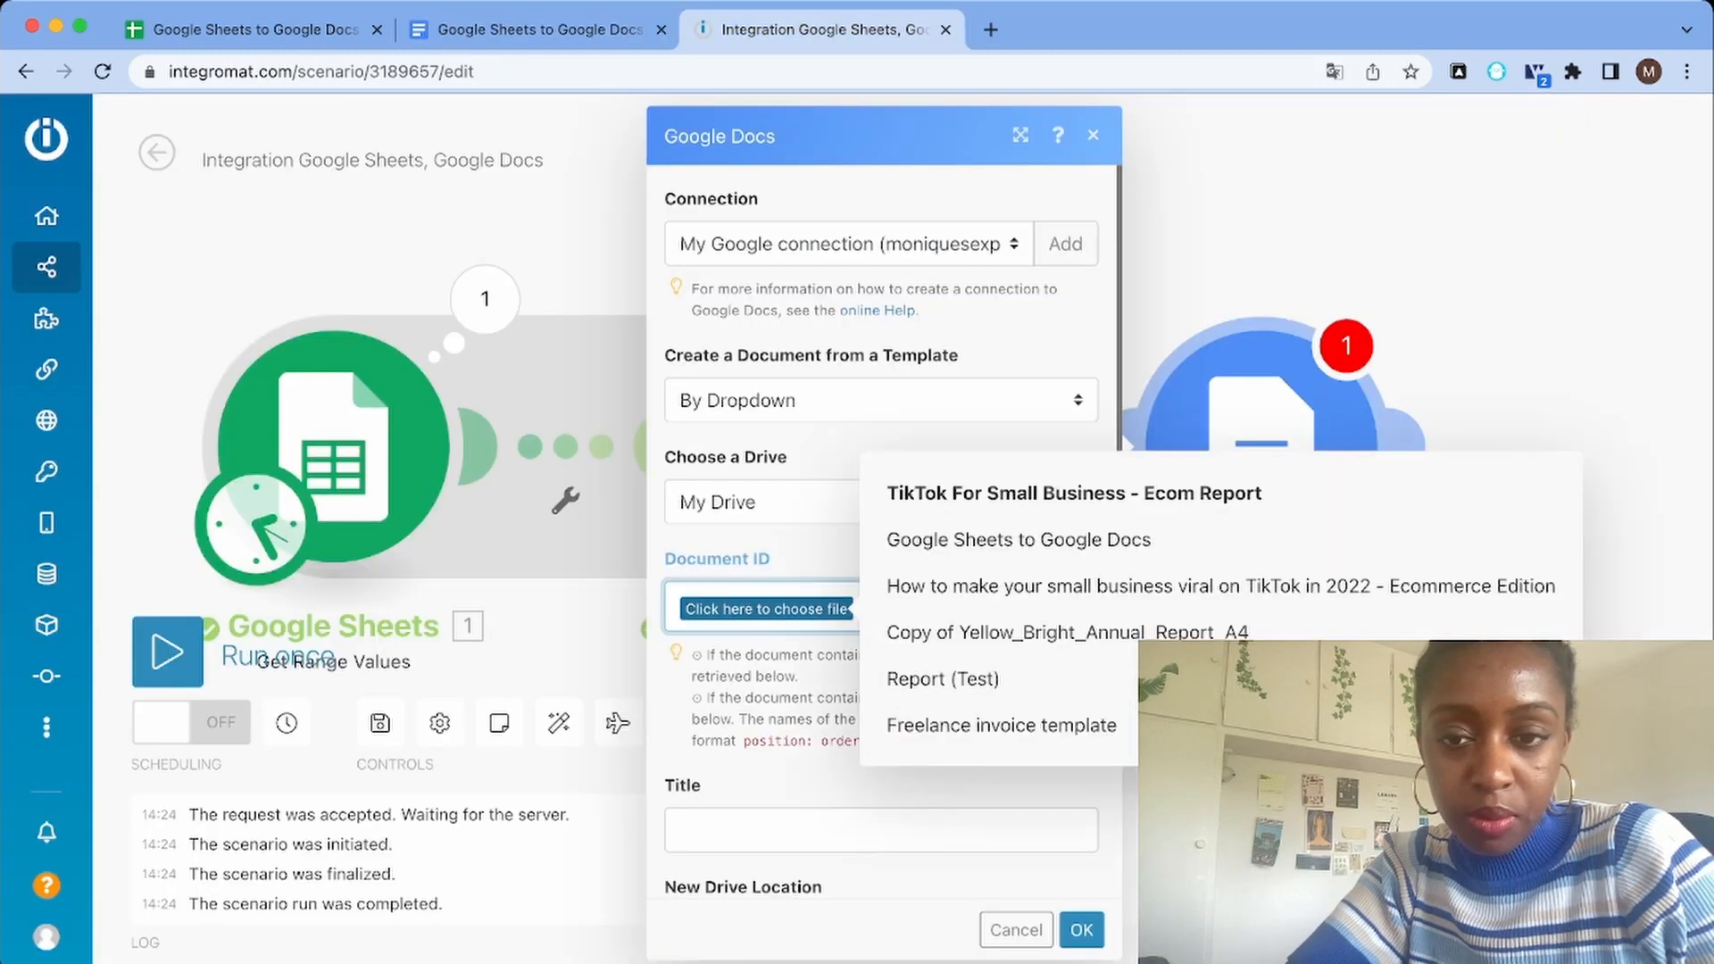
left_click(947, 539)
scroll(882, 535, "down", 12)
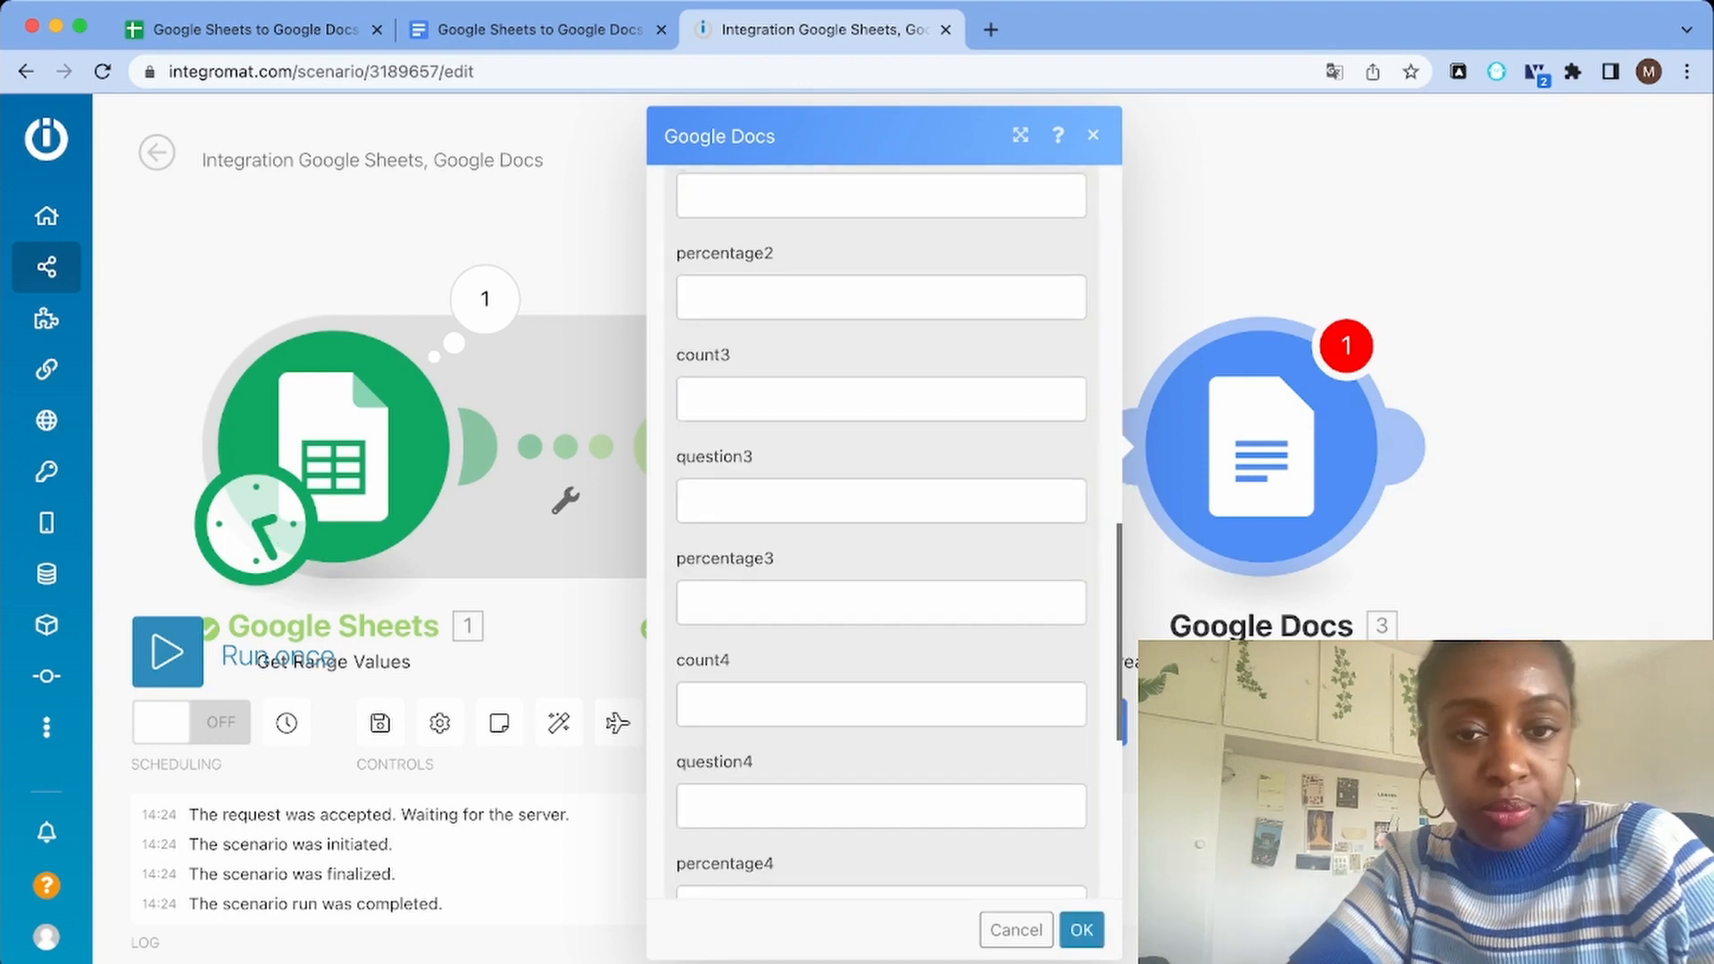
scroll(882, 536, "up", 12)
scroll(882, 535, "down", 3)
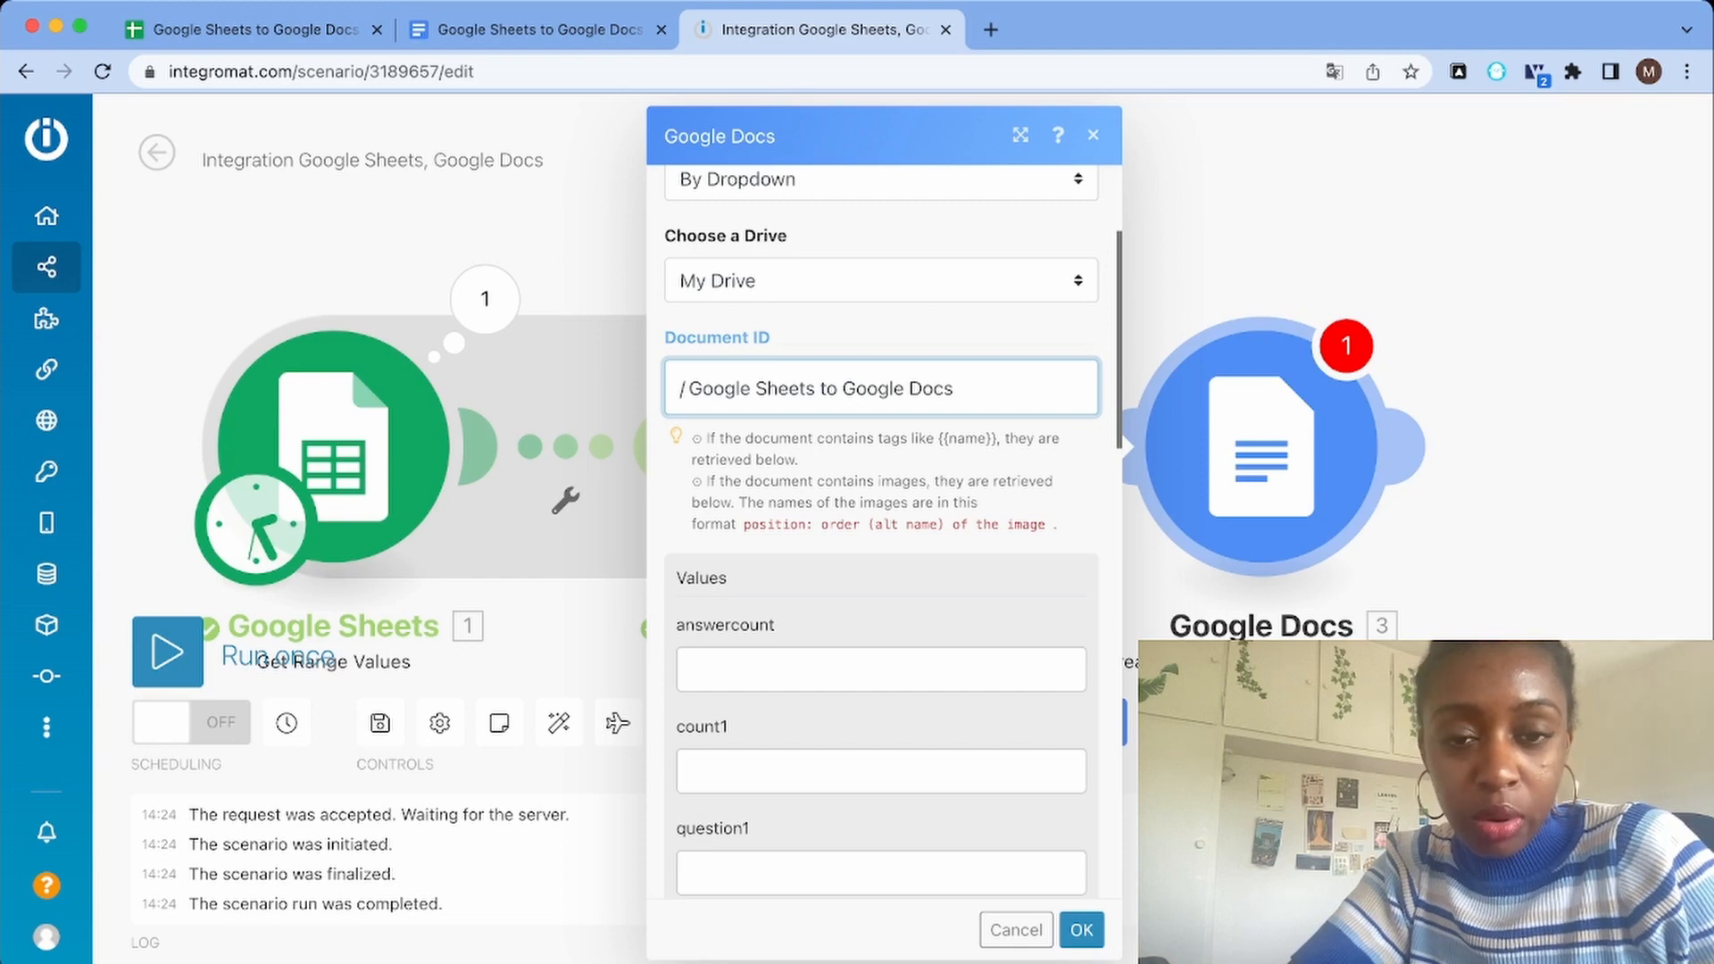
scroll(882, 535, "down", 1)
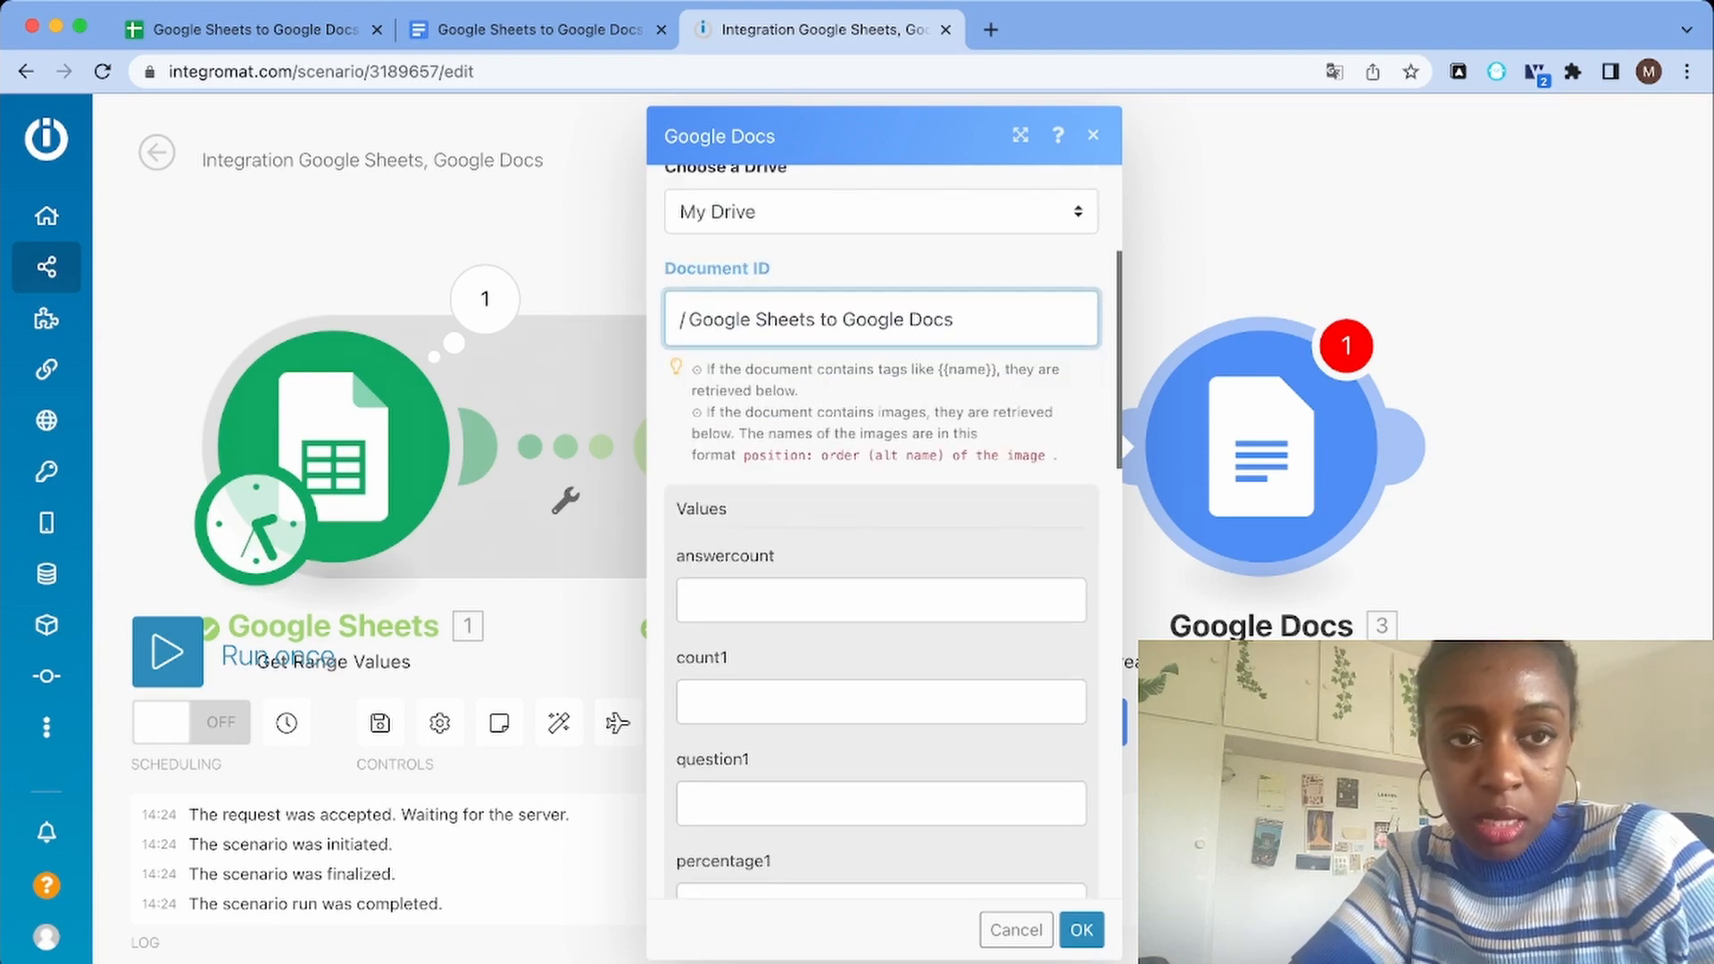
Check the answercount tag in the template document and map that field to column B of the aggregated array's item 1
left_click(464, 30)
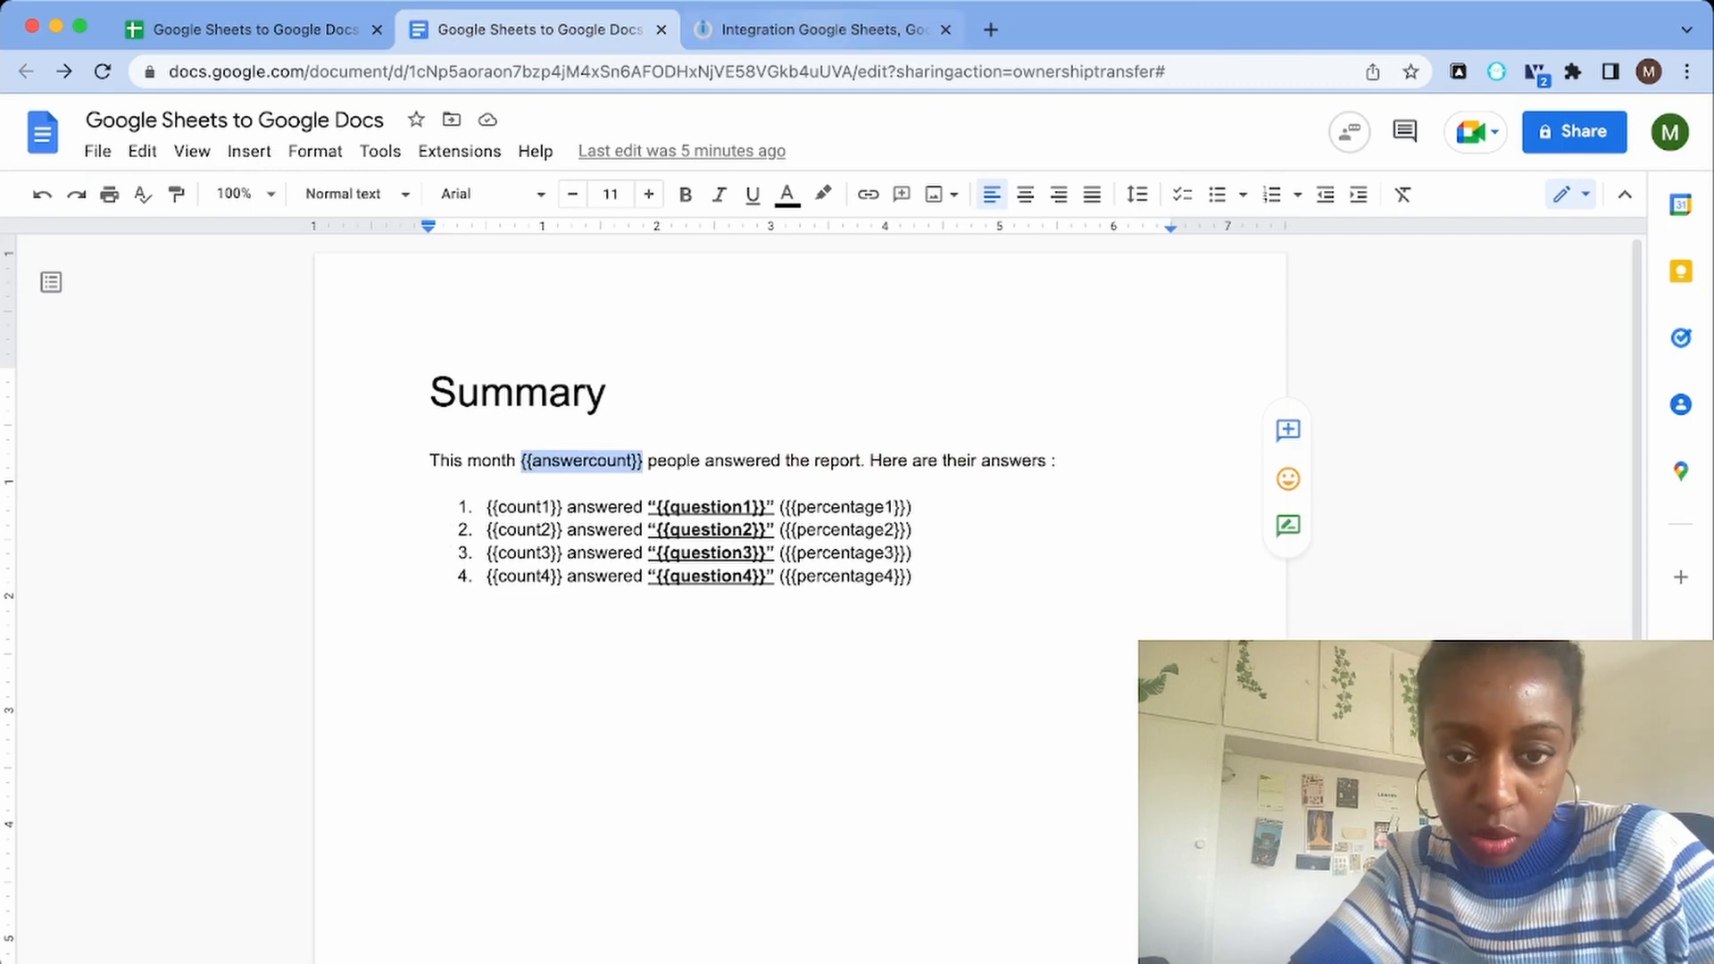
left_click(823, 29)
left_click(881, 600)
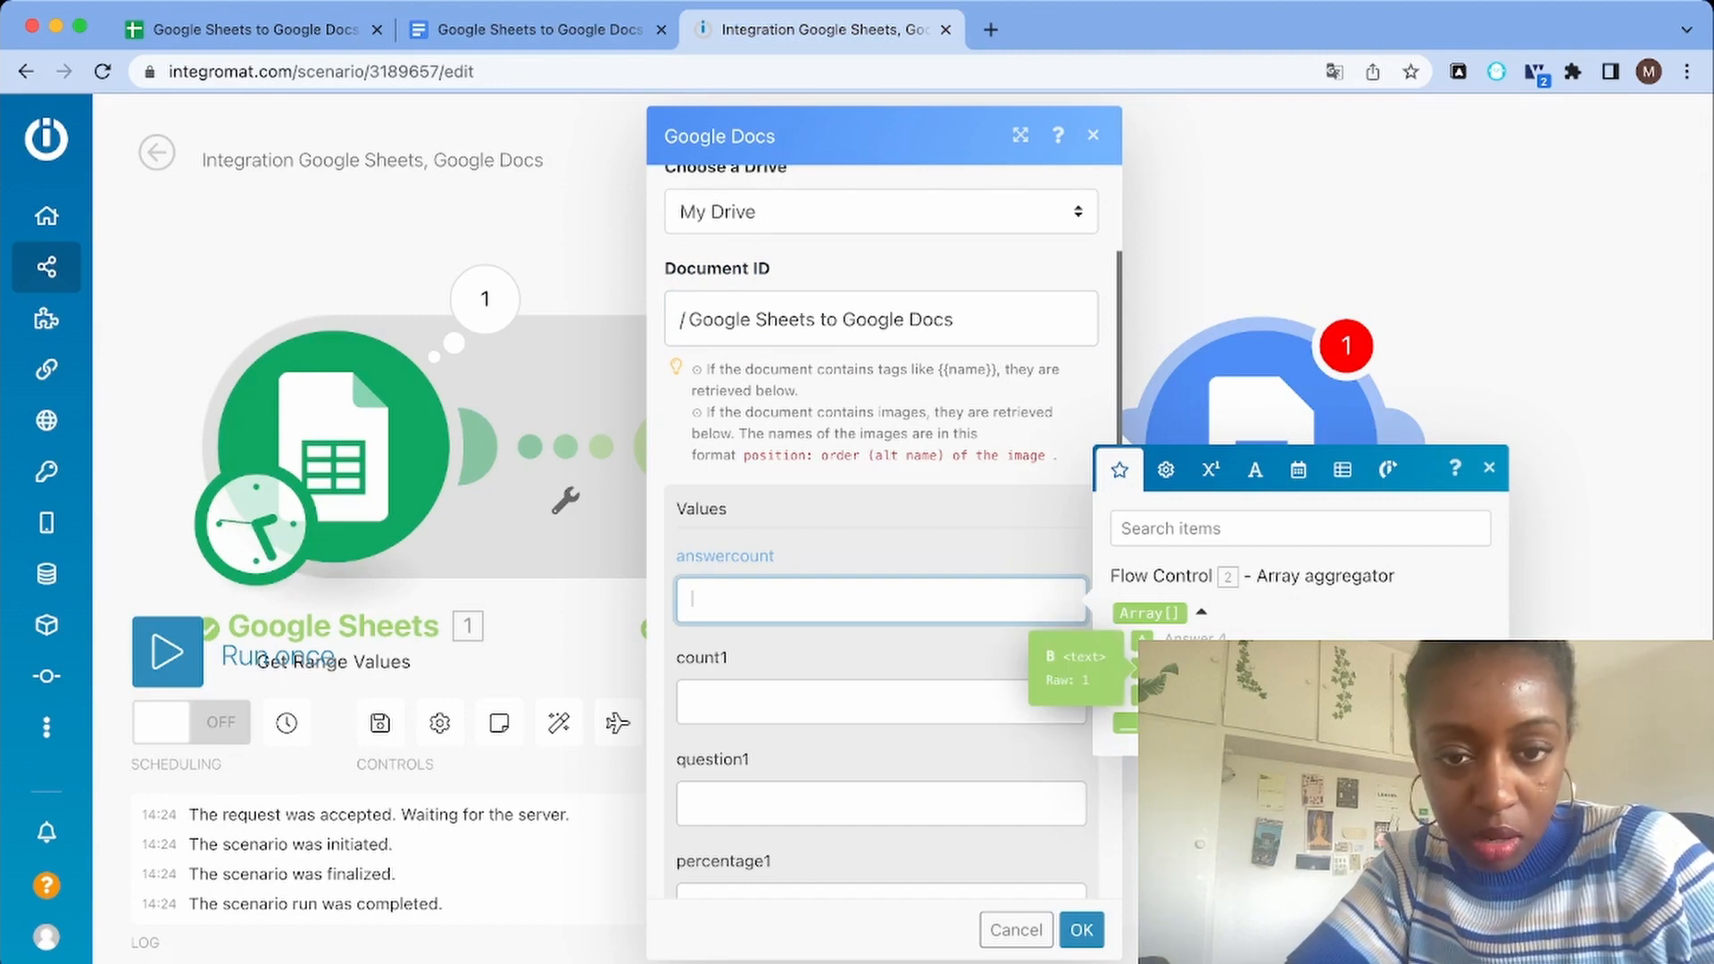
left_click(1143, 668)
scroll(893, 589, "down", 2)
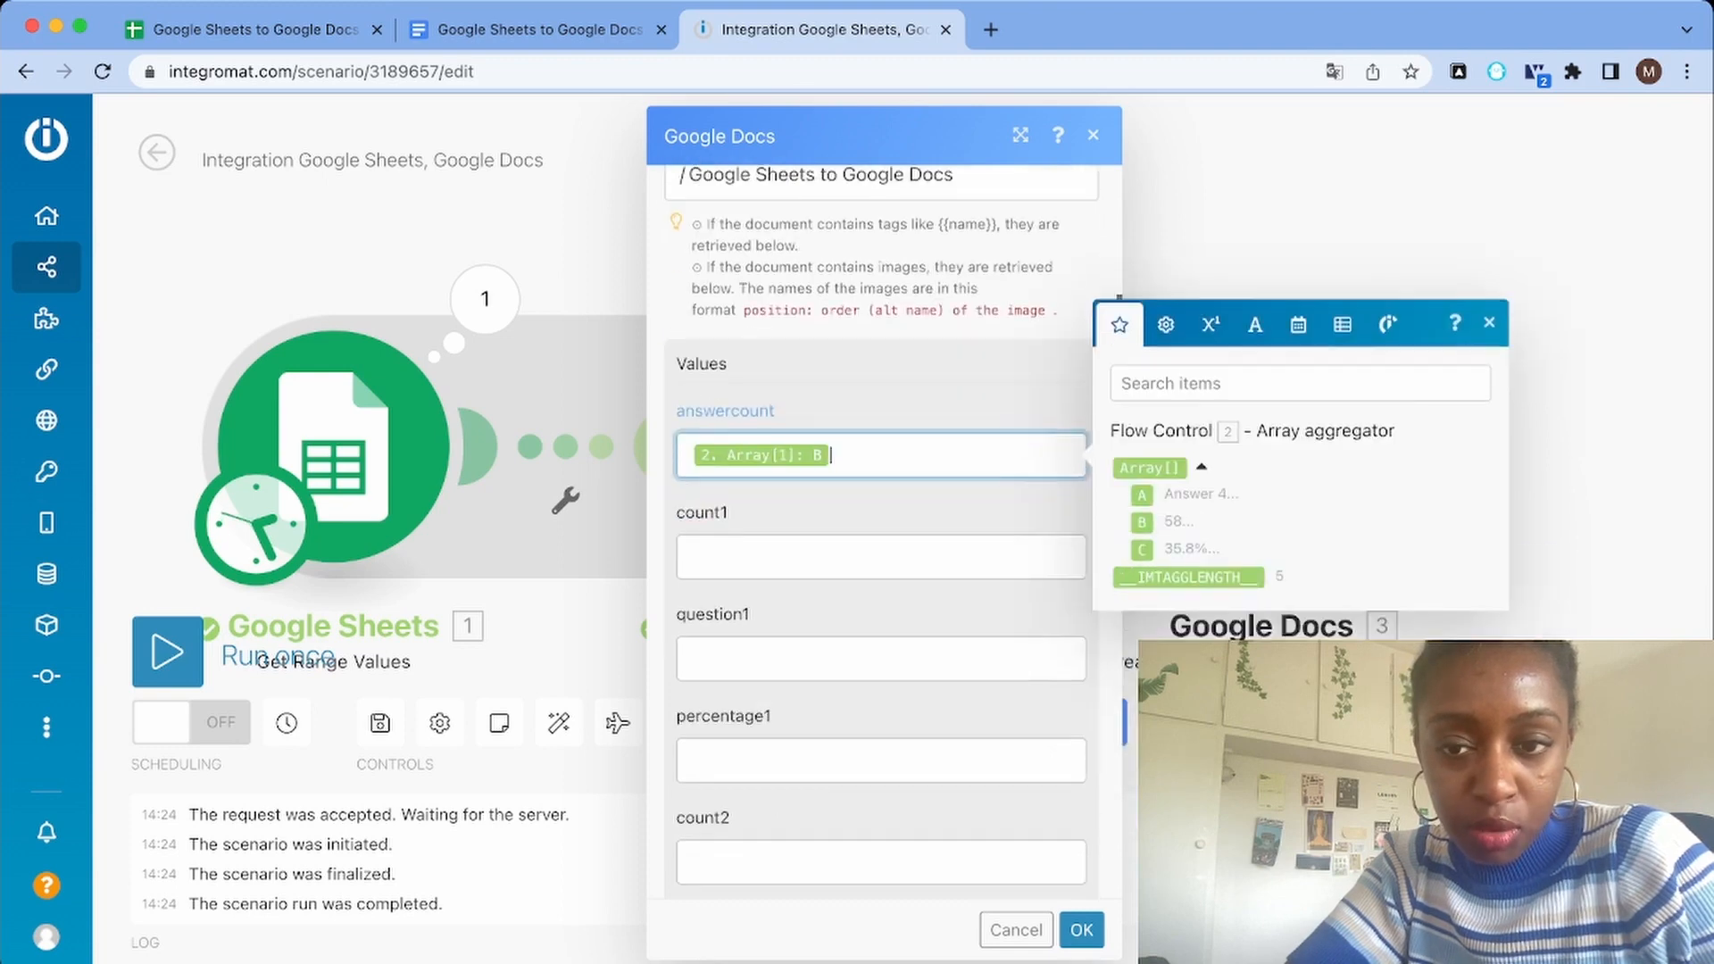
Look up the Answer 1 count in cell B2 of the spreadsheet and map the count1 field to the aggregated array's column B
left_click(881, 557)
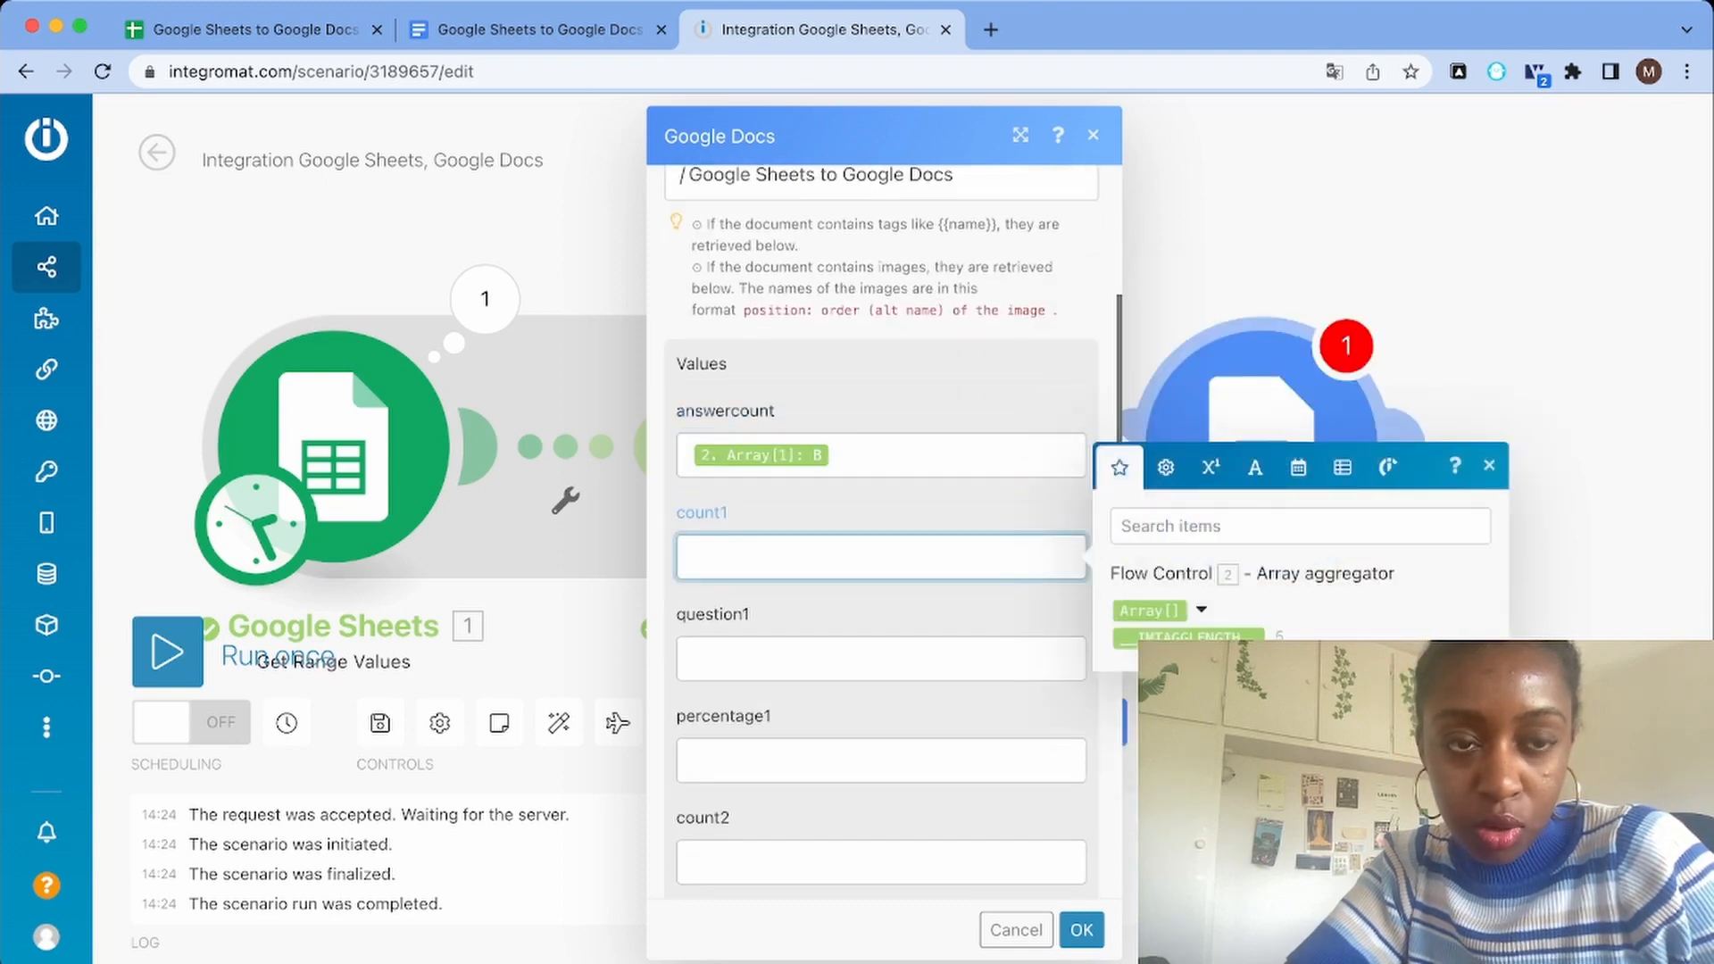
left_click(294, 29)
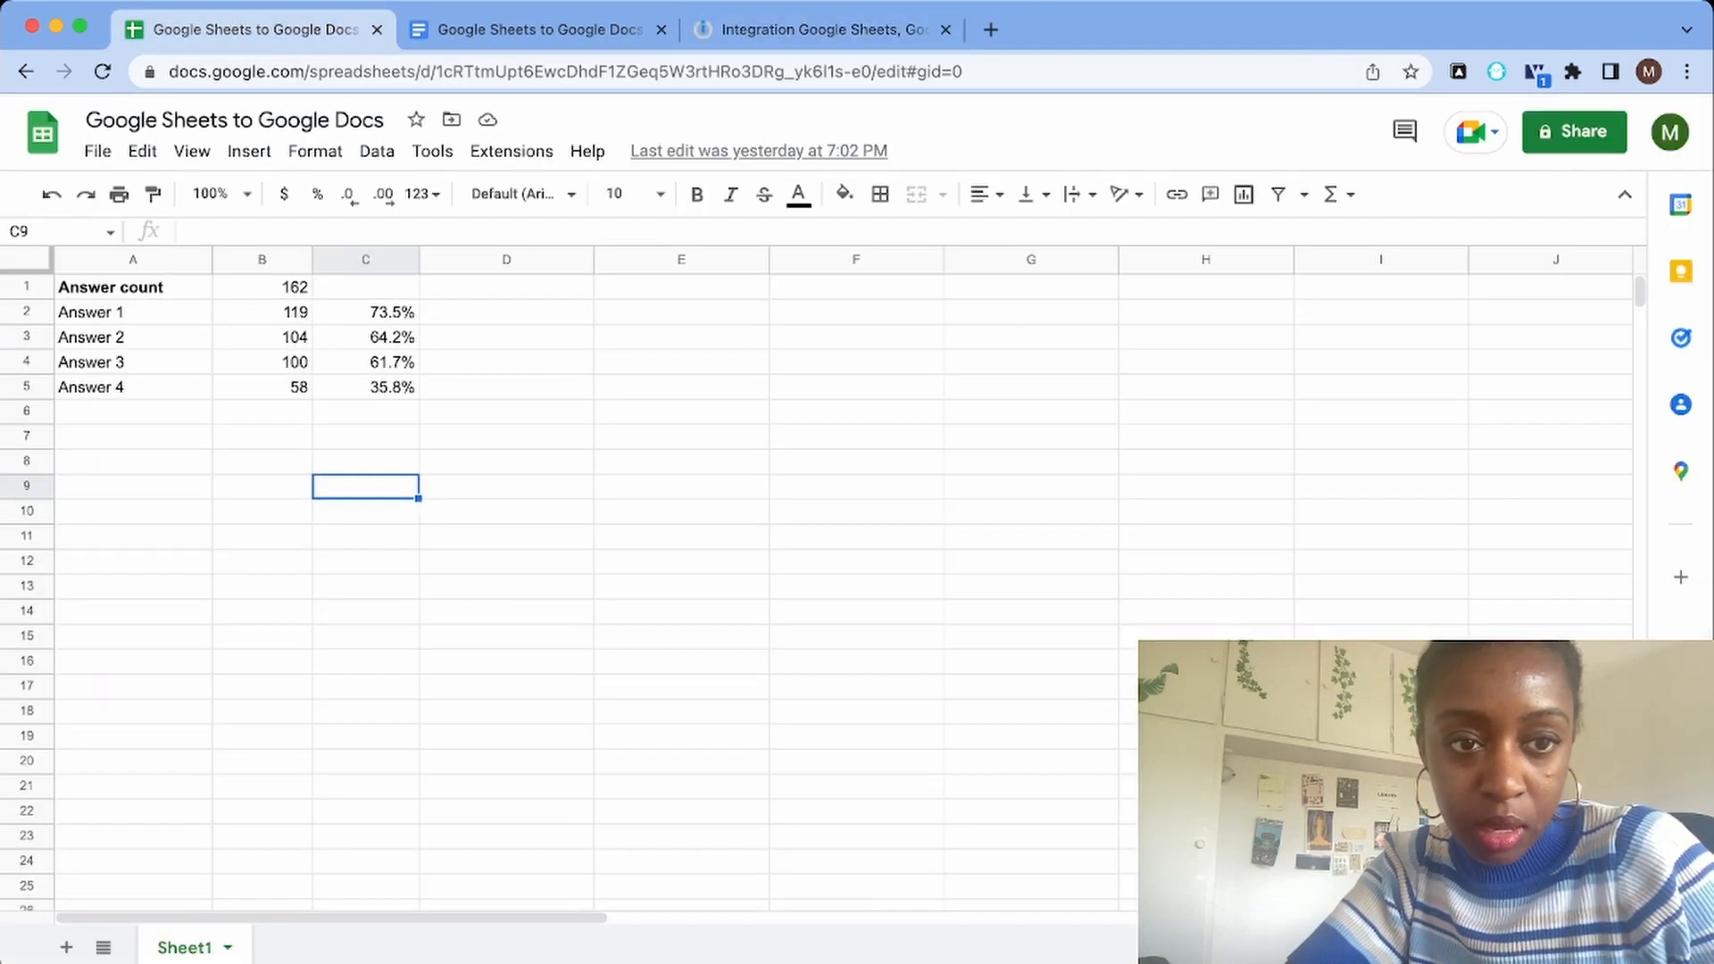
left_click(262, 313)
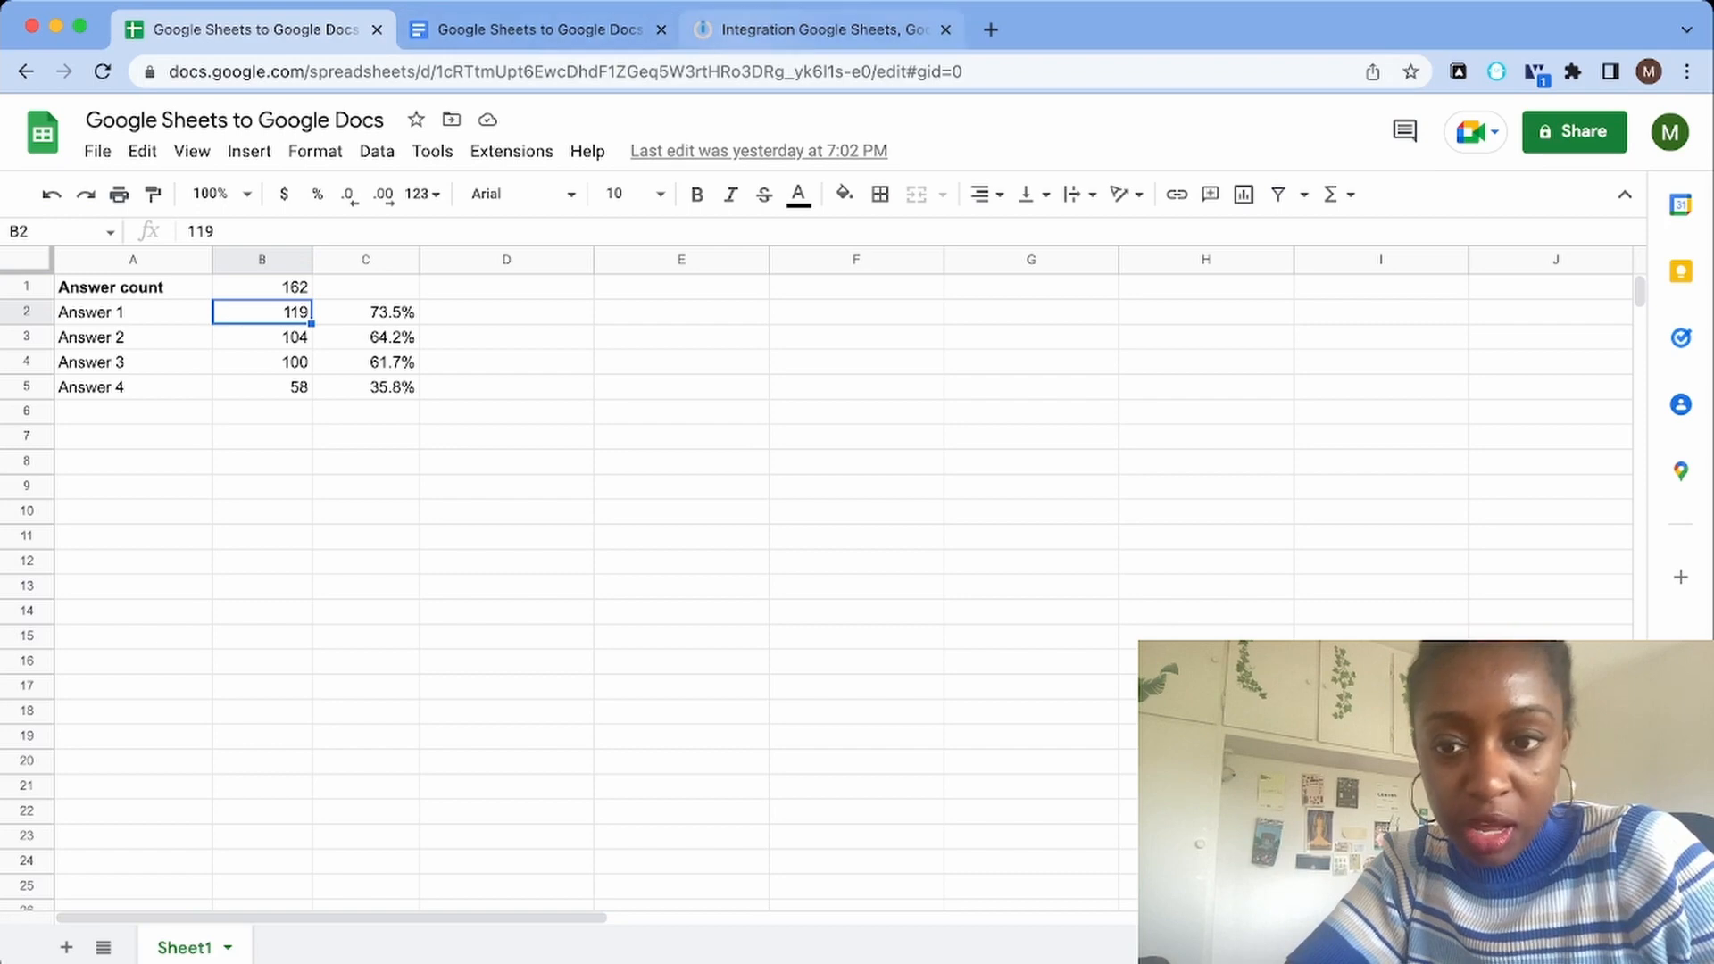
left_click(817, 29)
left_click(1202, 611)
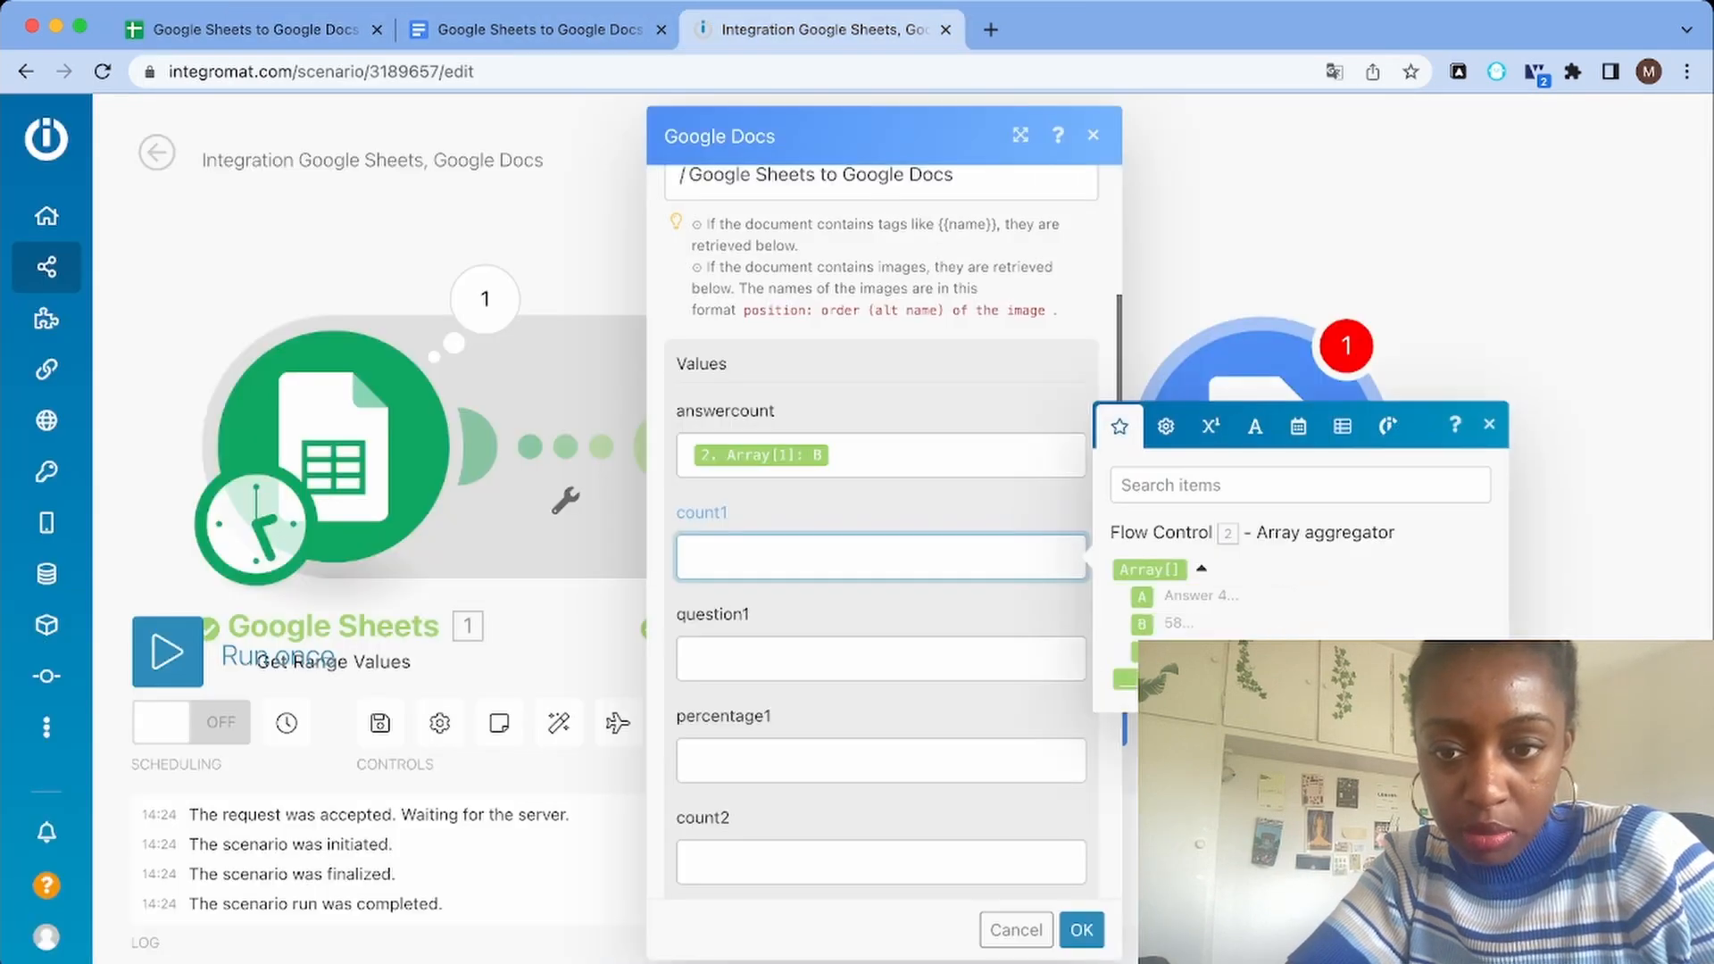
left_click(1142, 624)
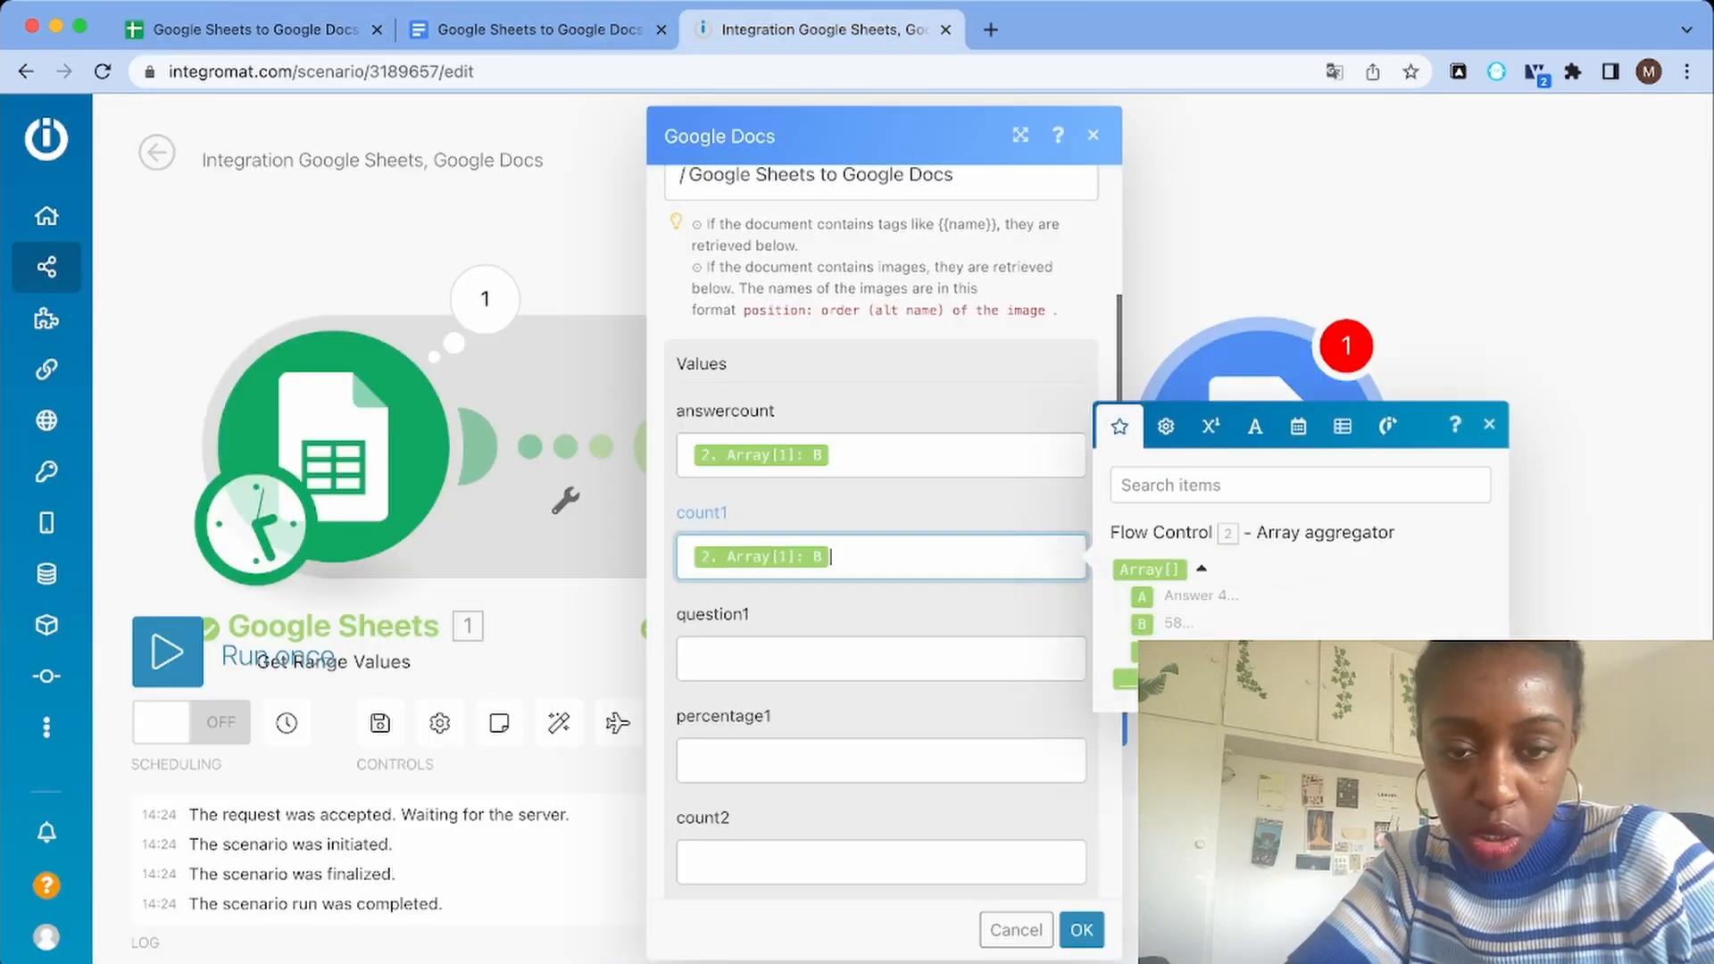
Set the array index of the count1 mapping to 2
left_click(761, 557)
left_click(787, 499)
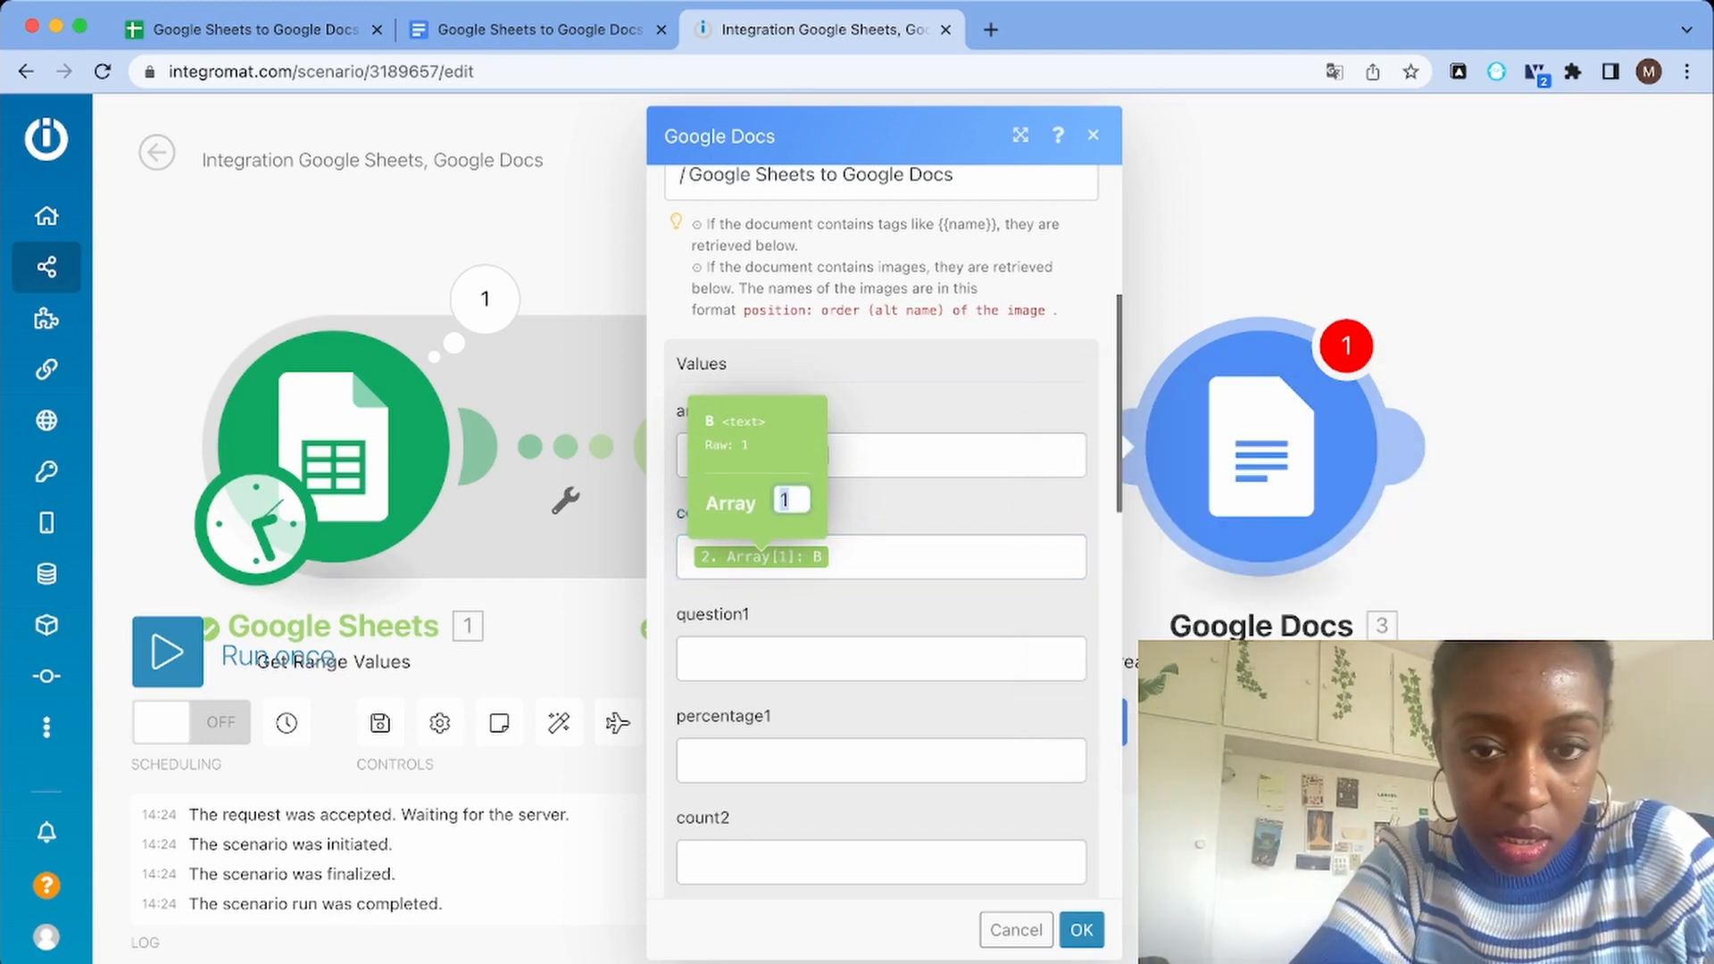
type("2")
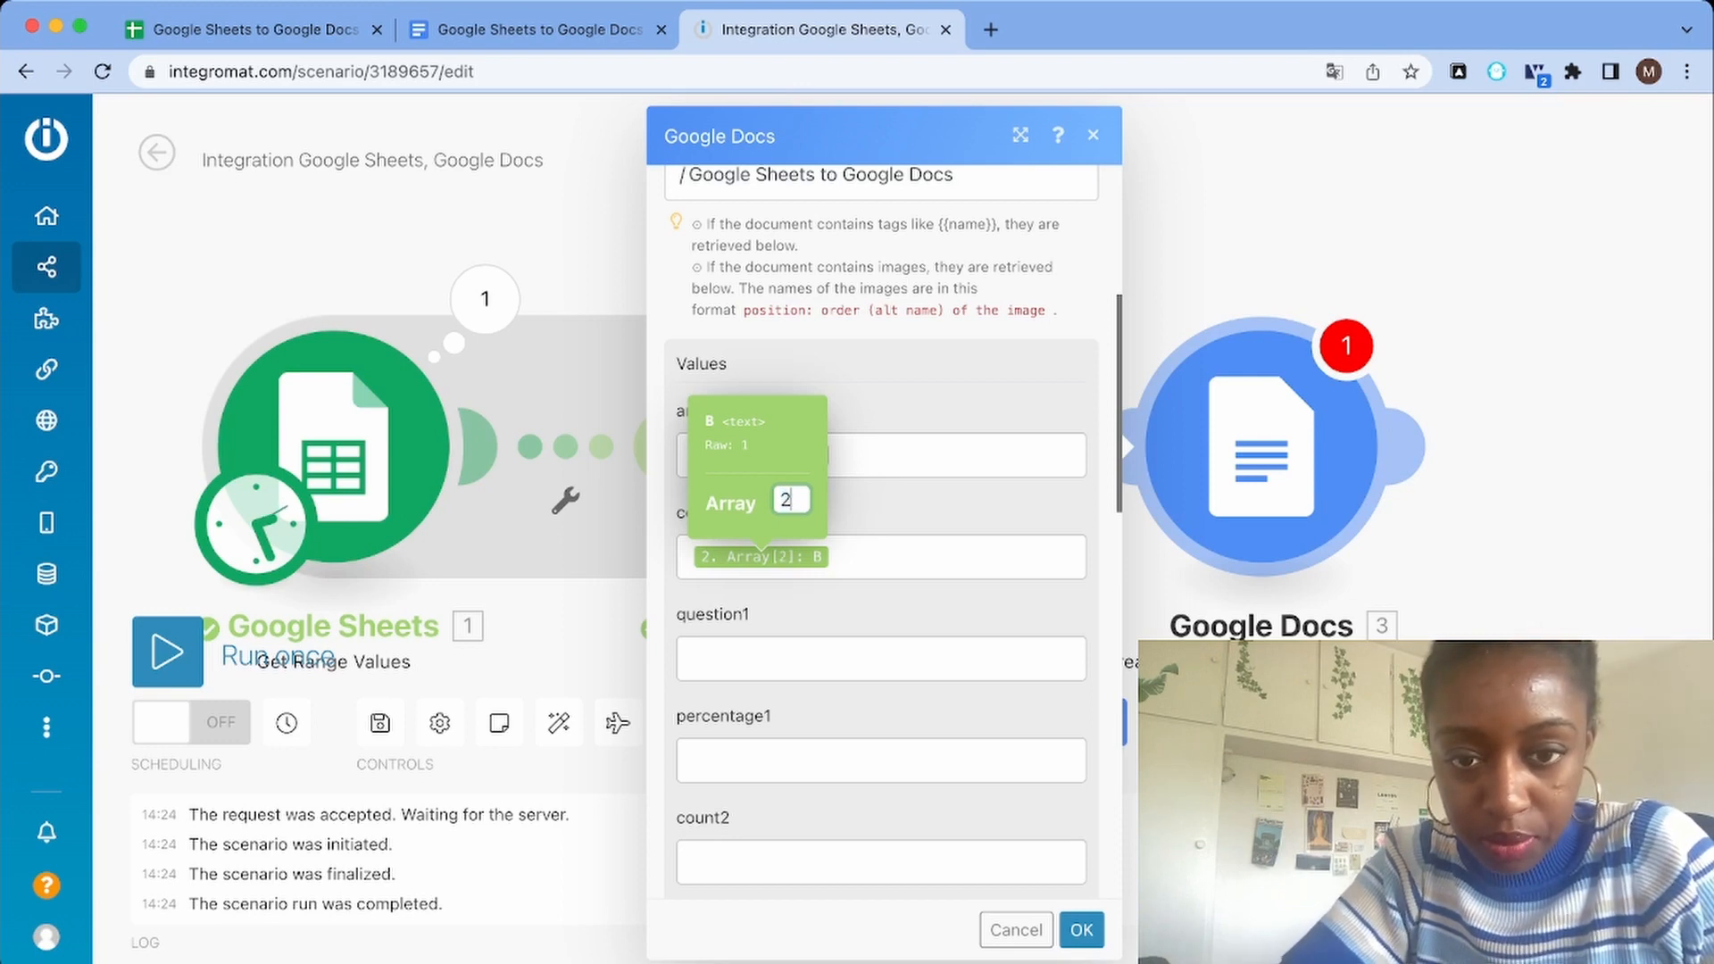
left_click(881, 659)
left_click(929, 557)
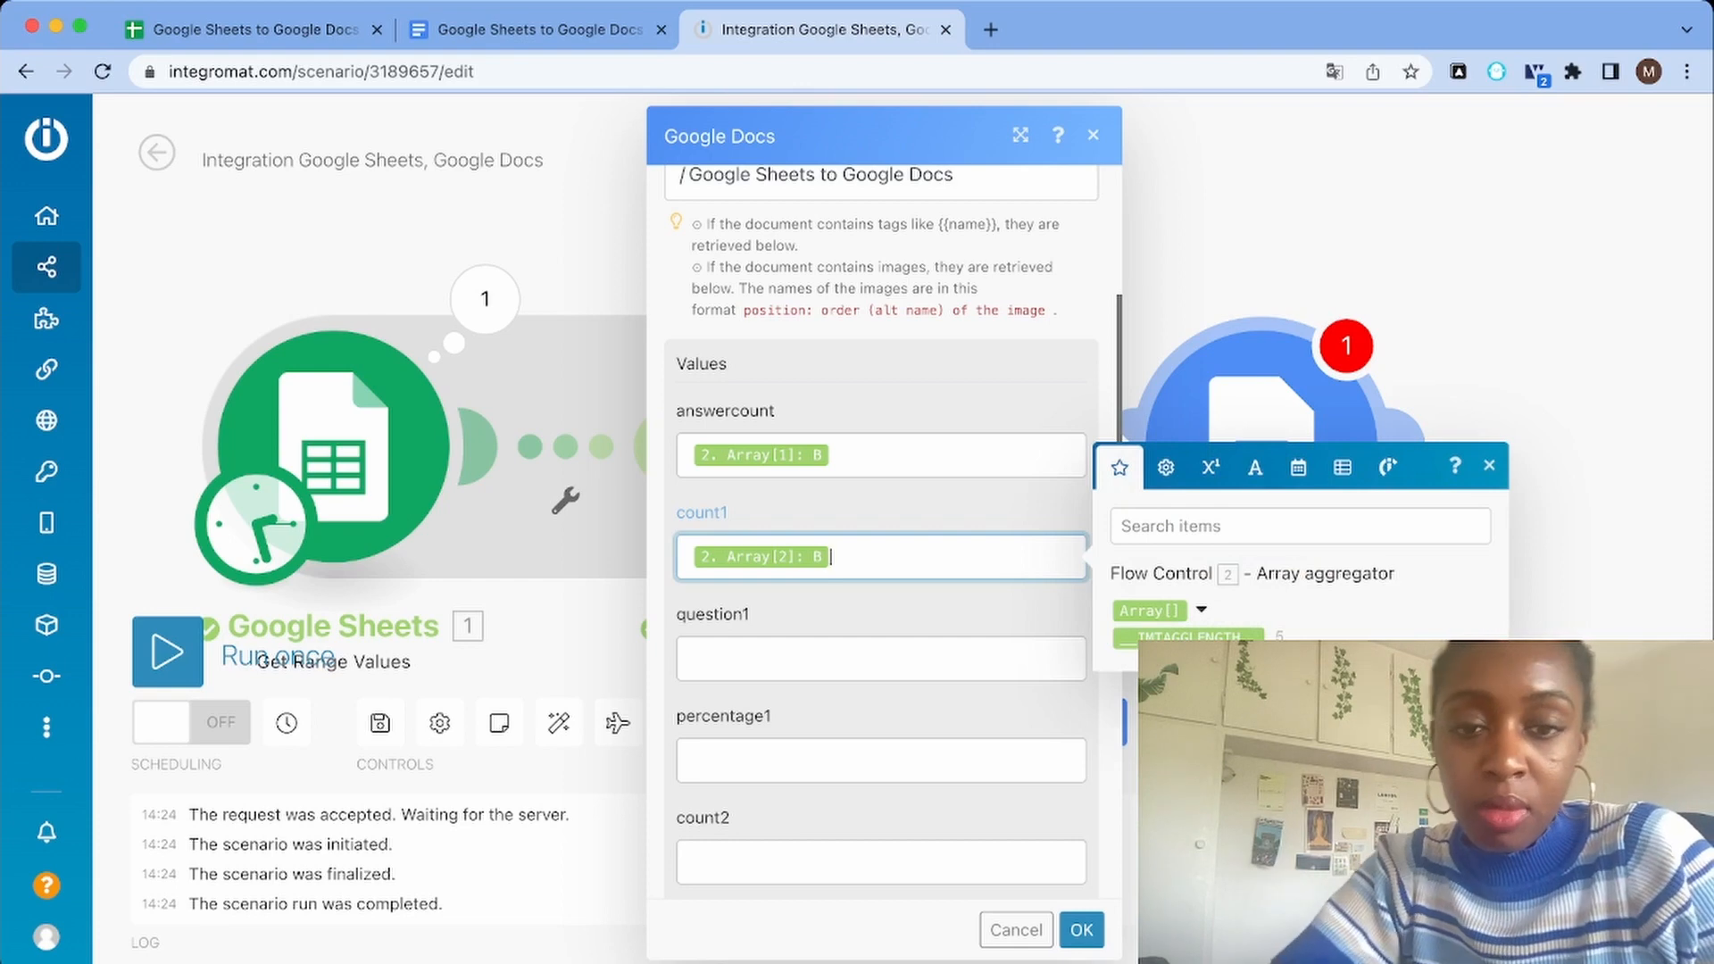
left_click(881, 658)
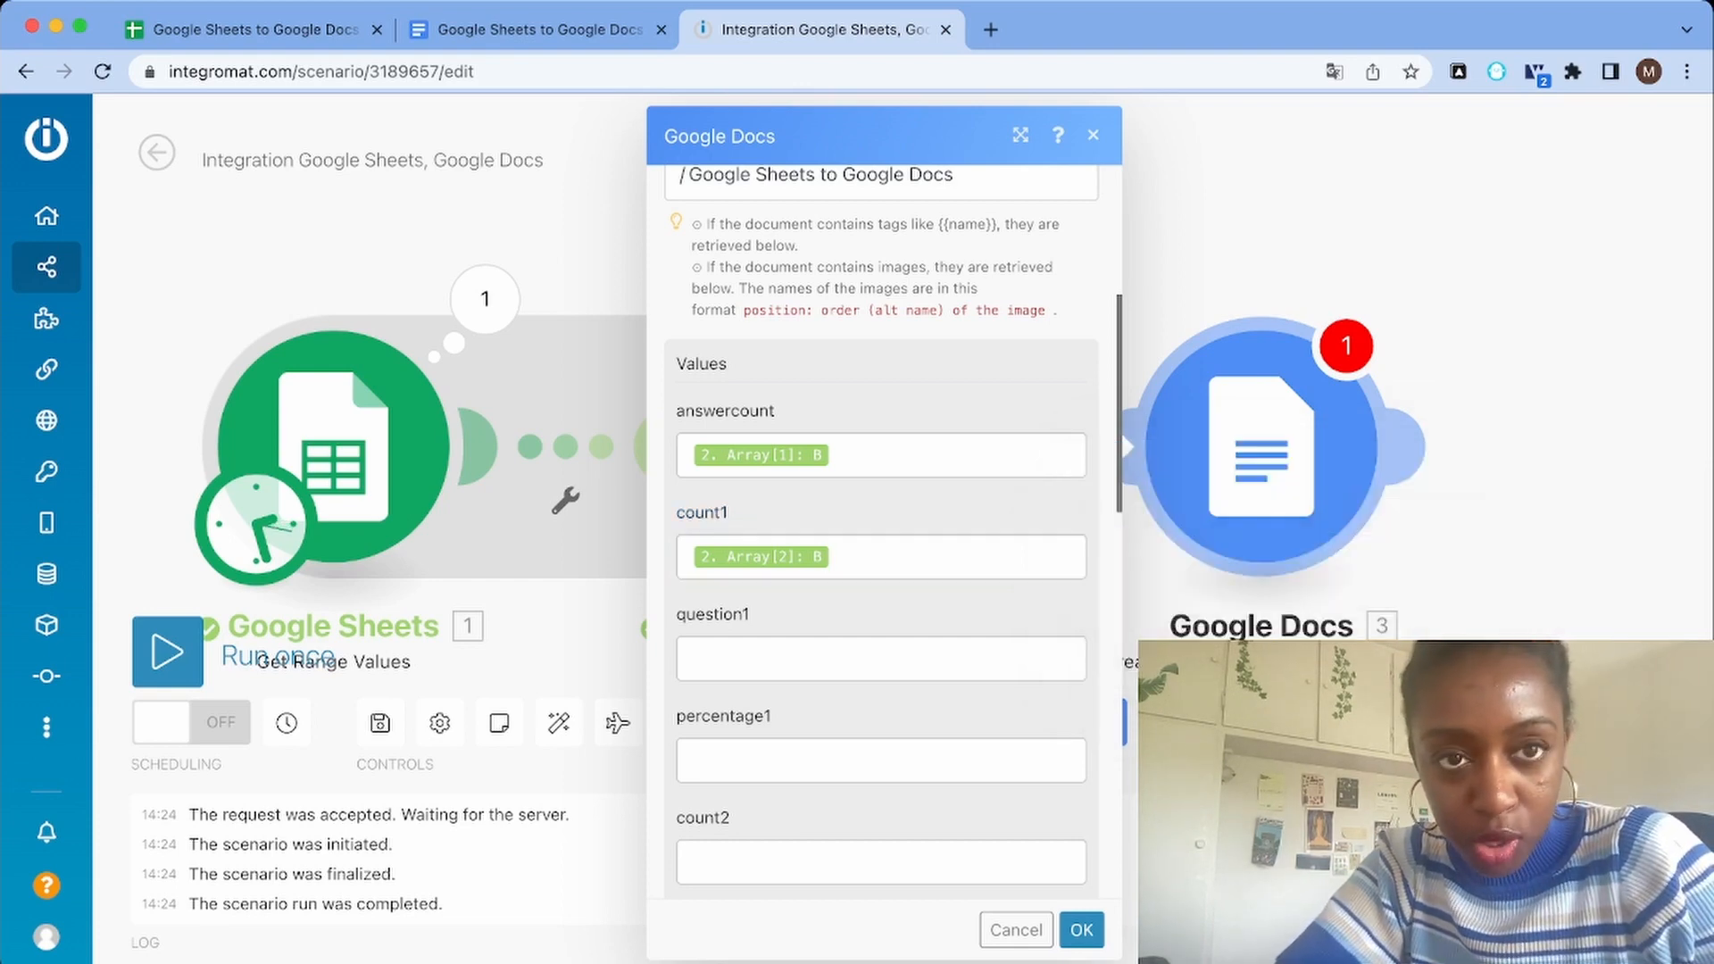
Check the Answer 1 label in cell A2 of the spreadsheet and map the question1 field to column A of the aggregated array's item 2
left_click(258, 29)
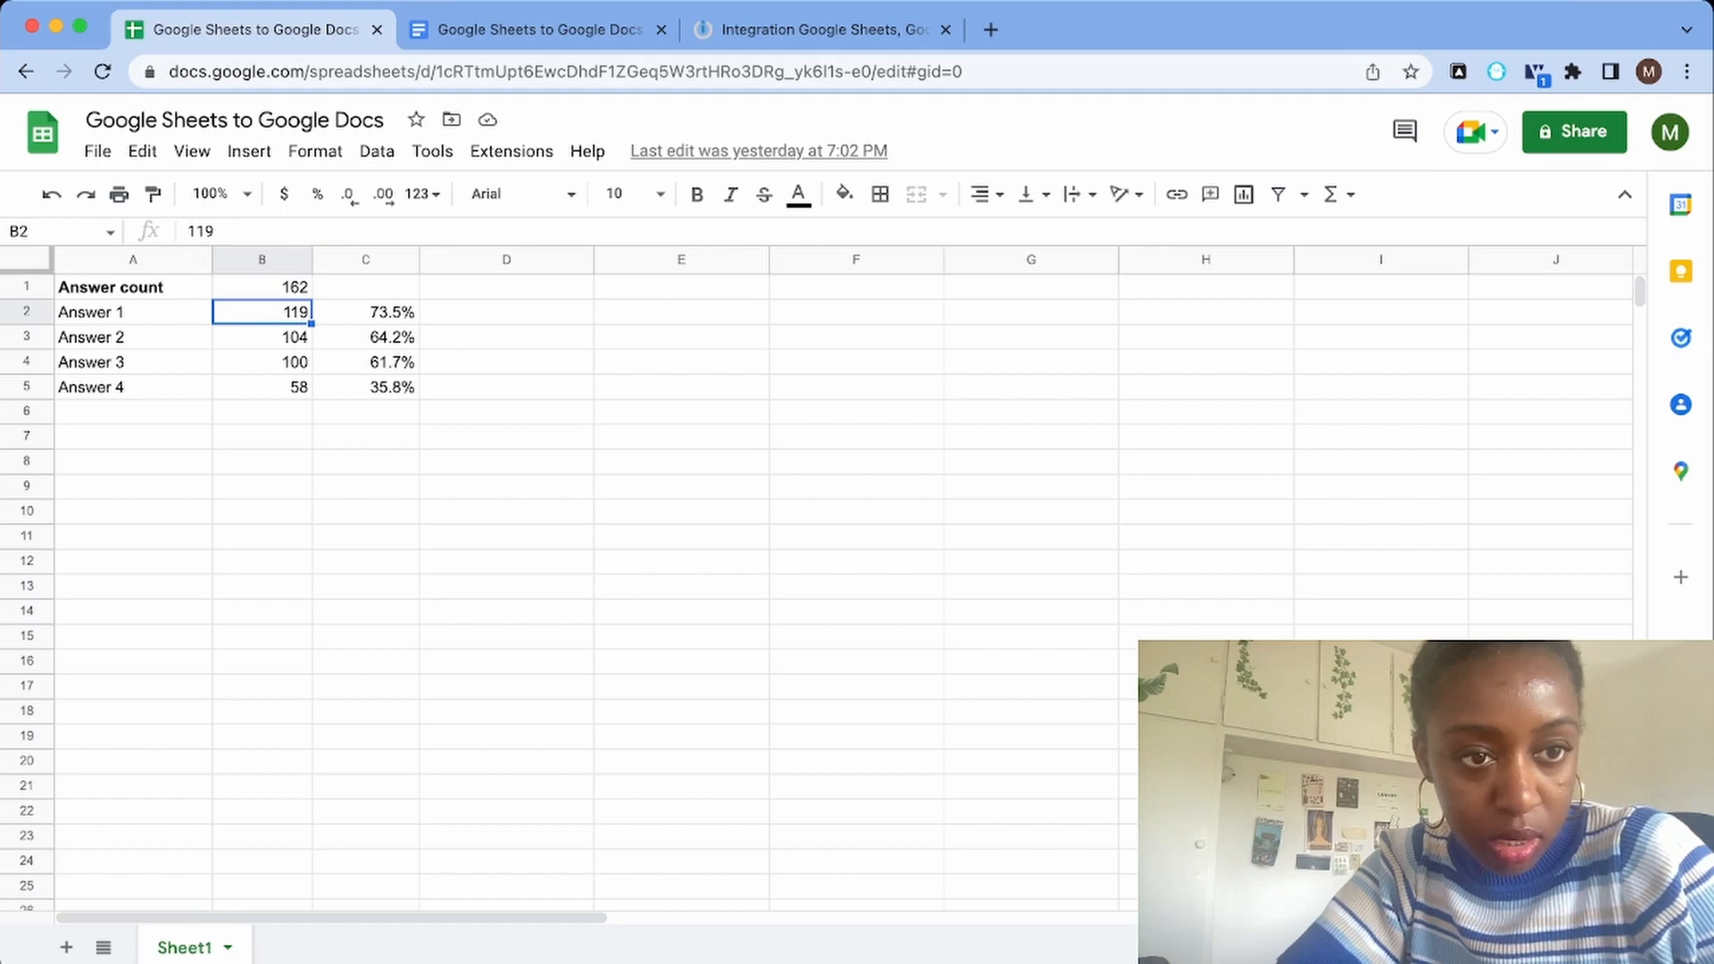
left_click(133, 313)
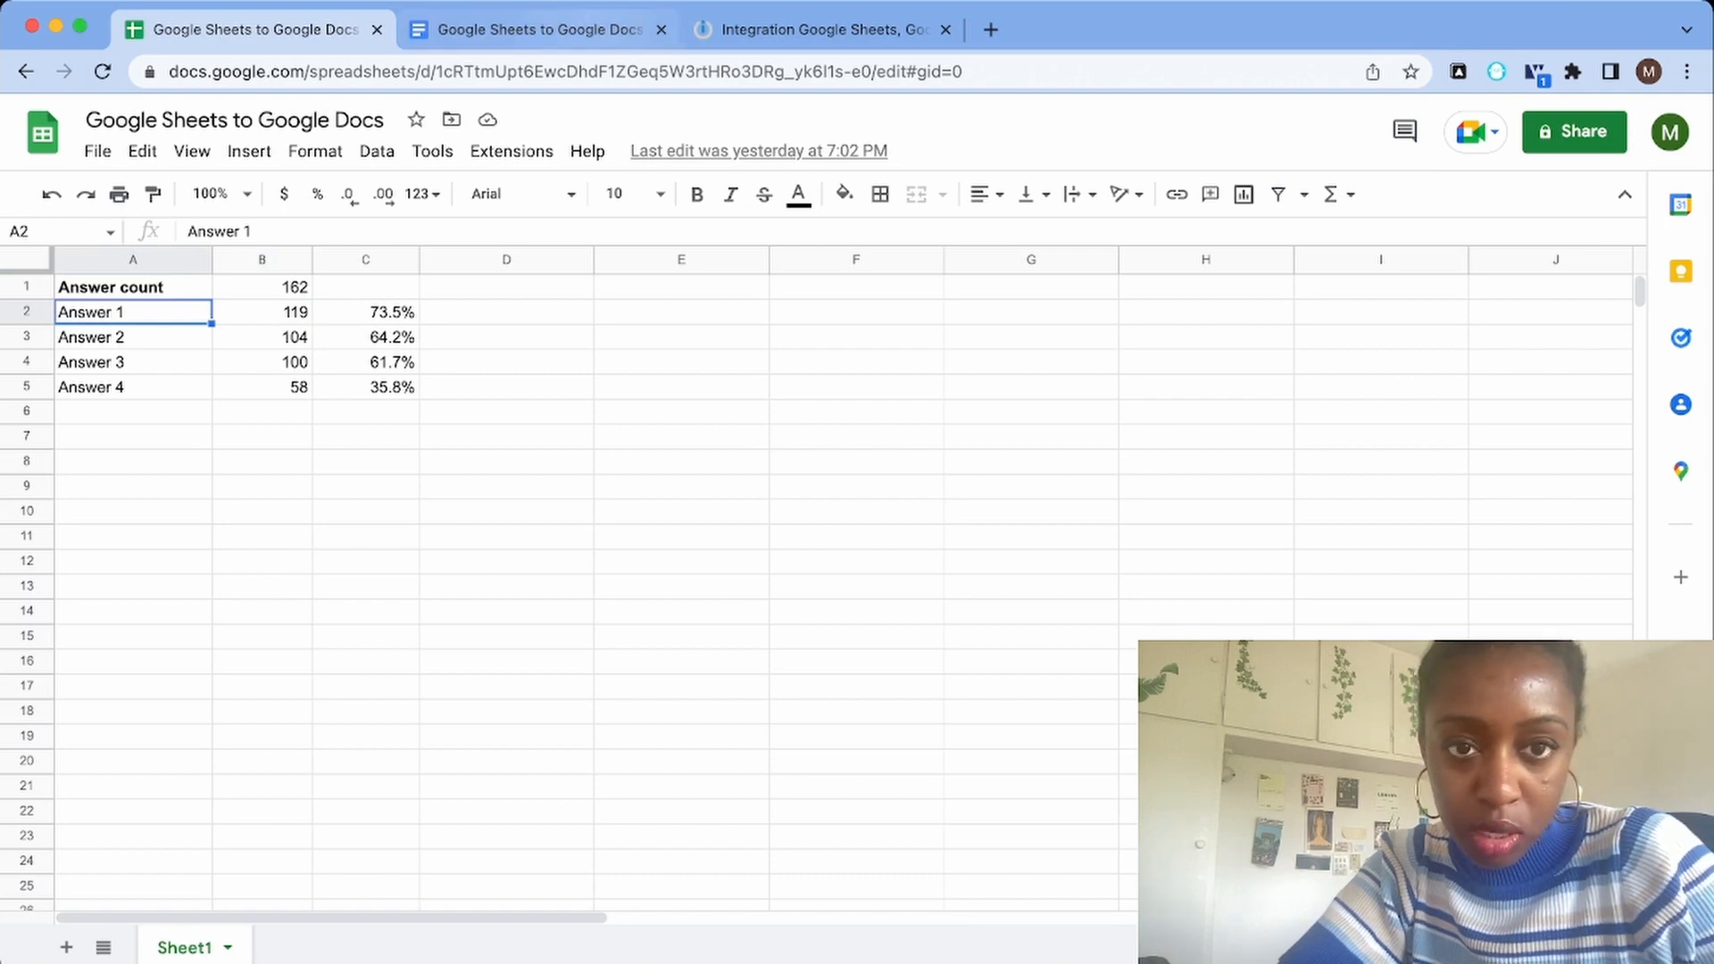
left_click(555, 30)
left_click(821, 29)
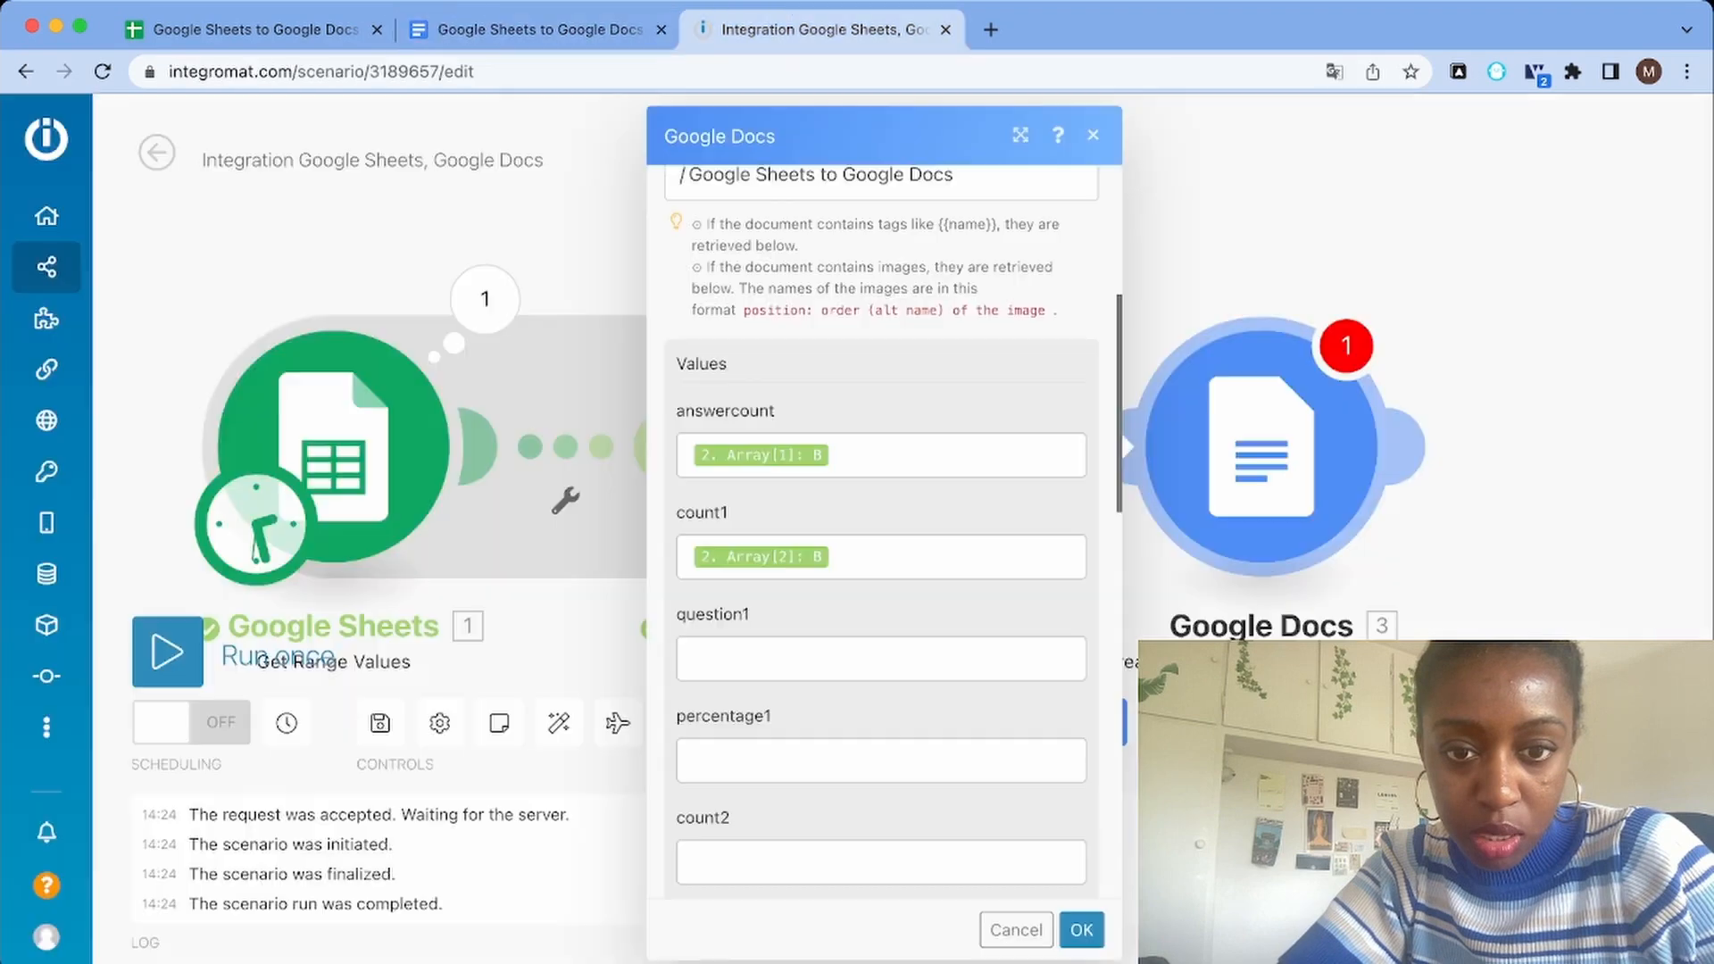
left_click(881, 658)
left_click(1194, 711)
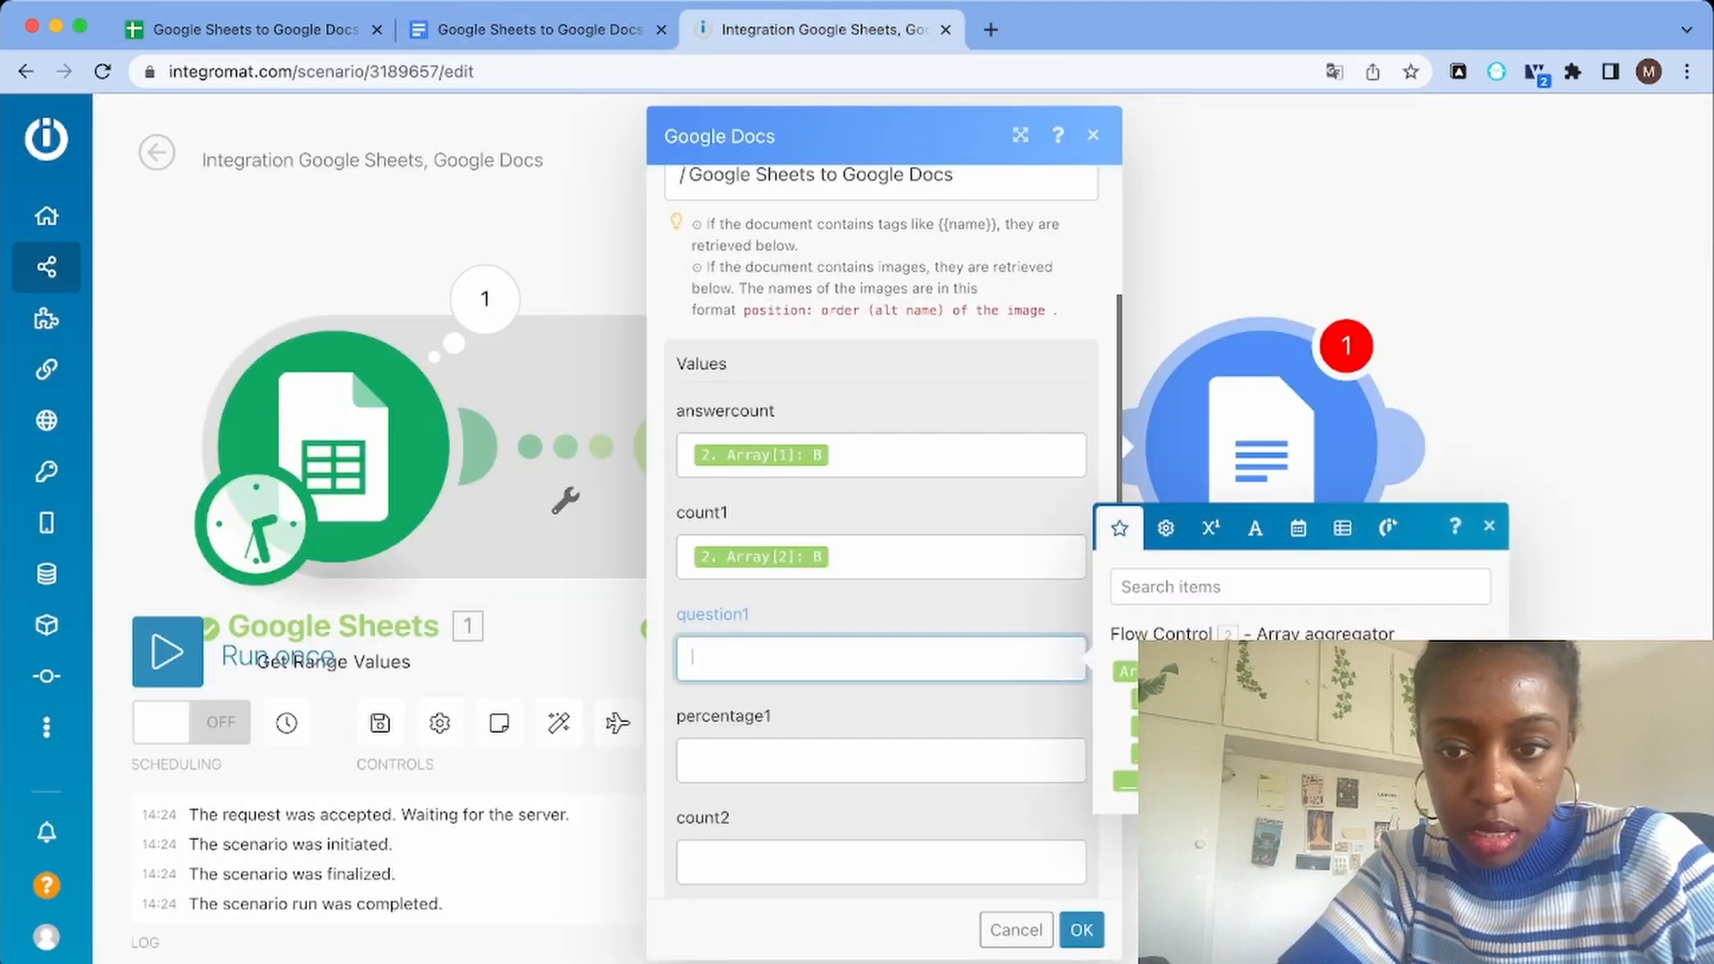
left_click(1152, 699)
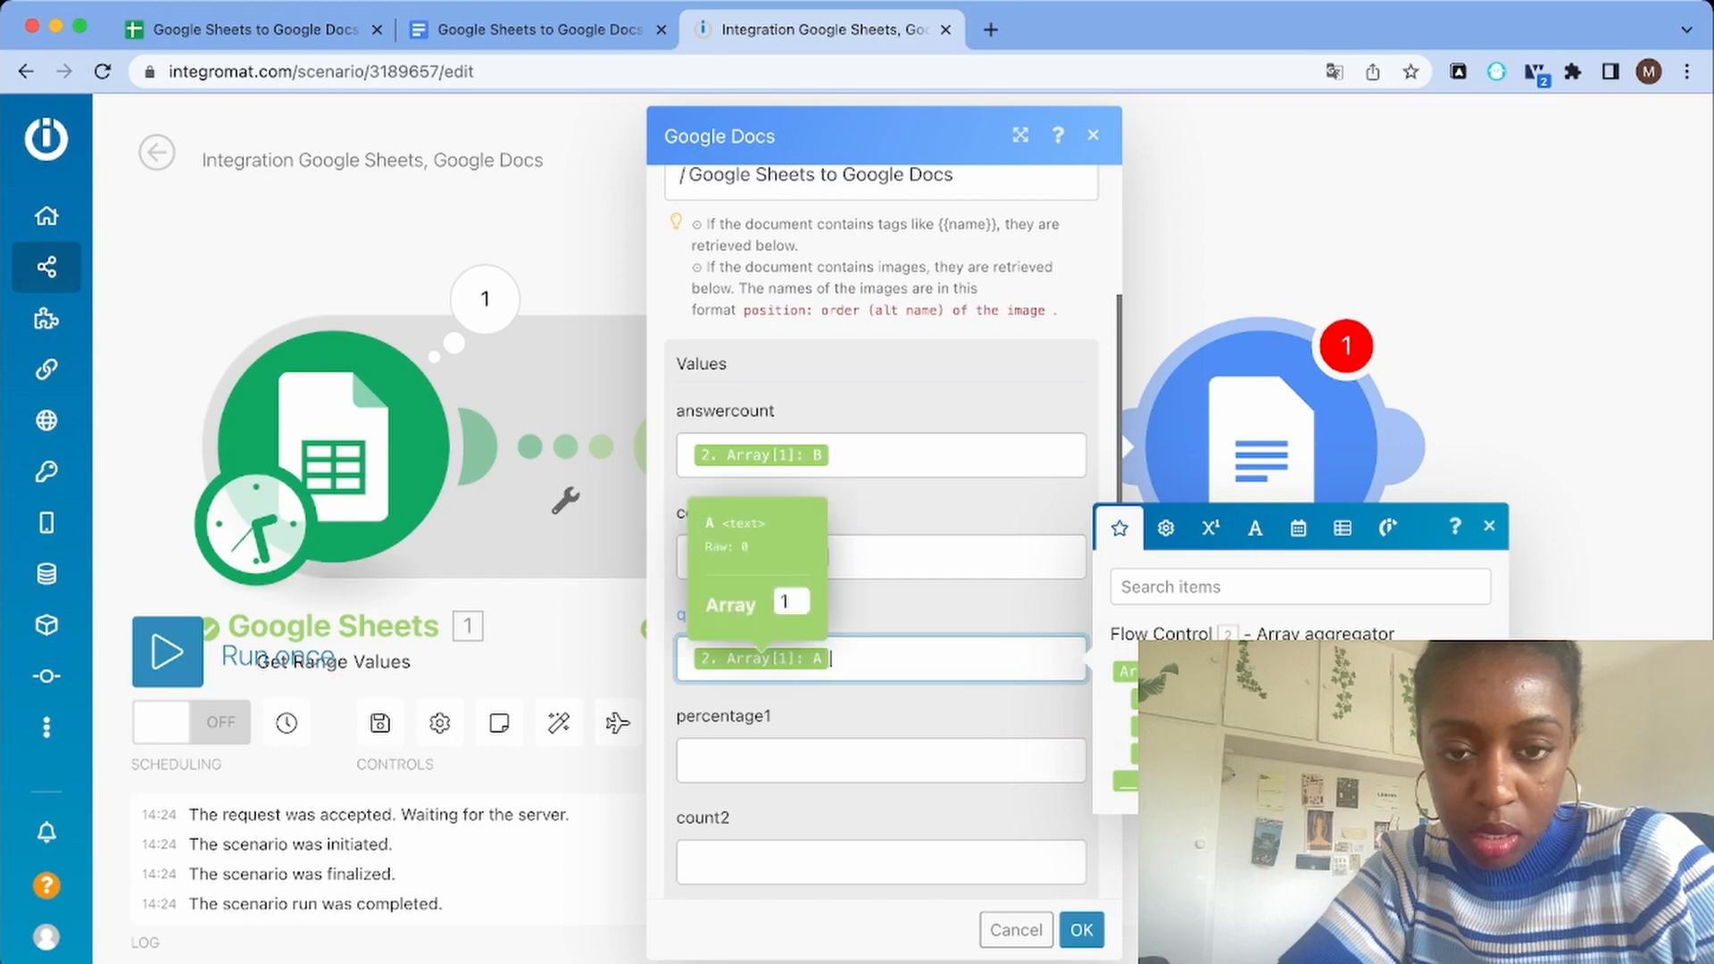
left_click(760, 659)
type("2")
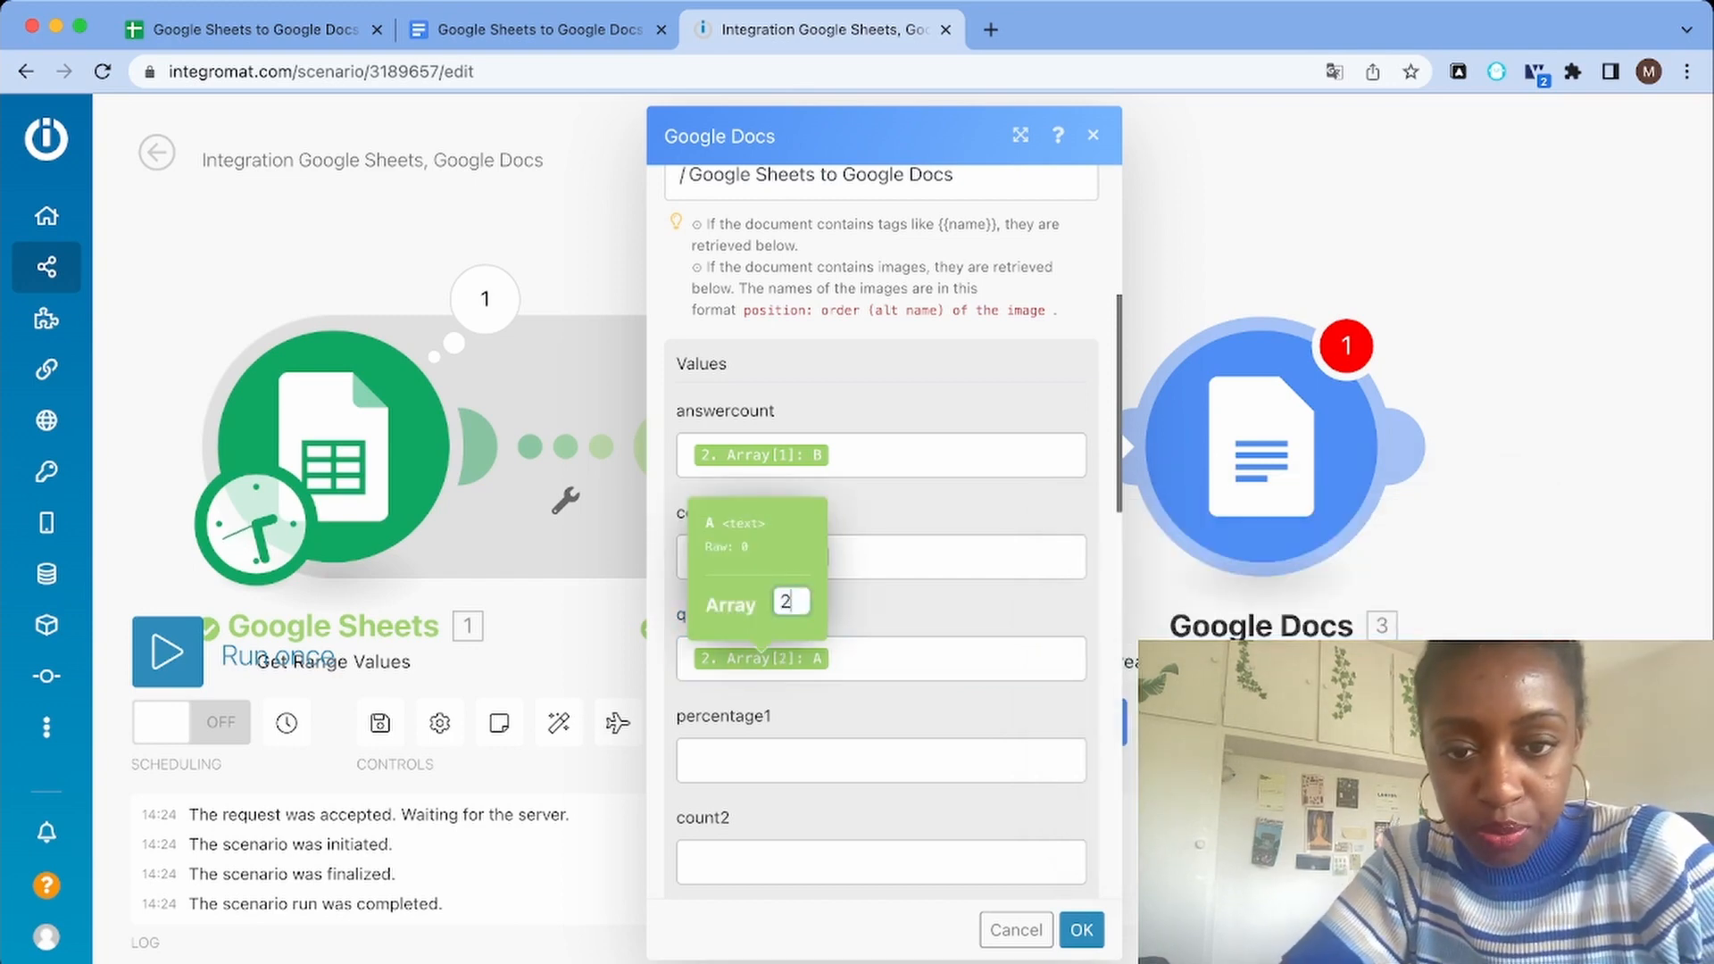
key("Return")
Map the percentage1 field to column C of the aggregated array's item 2
scroll(881, 535, "down", 3)
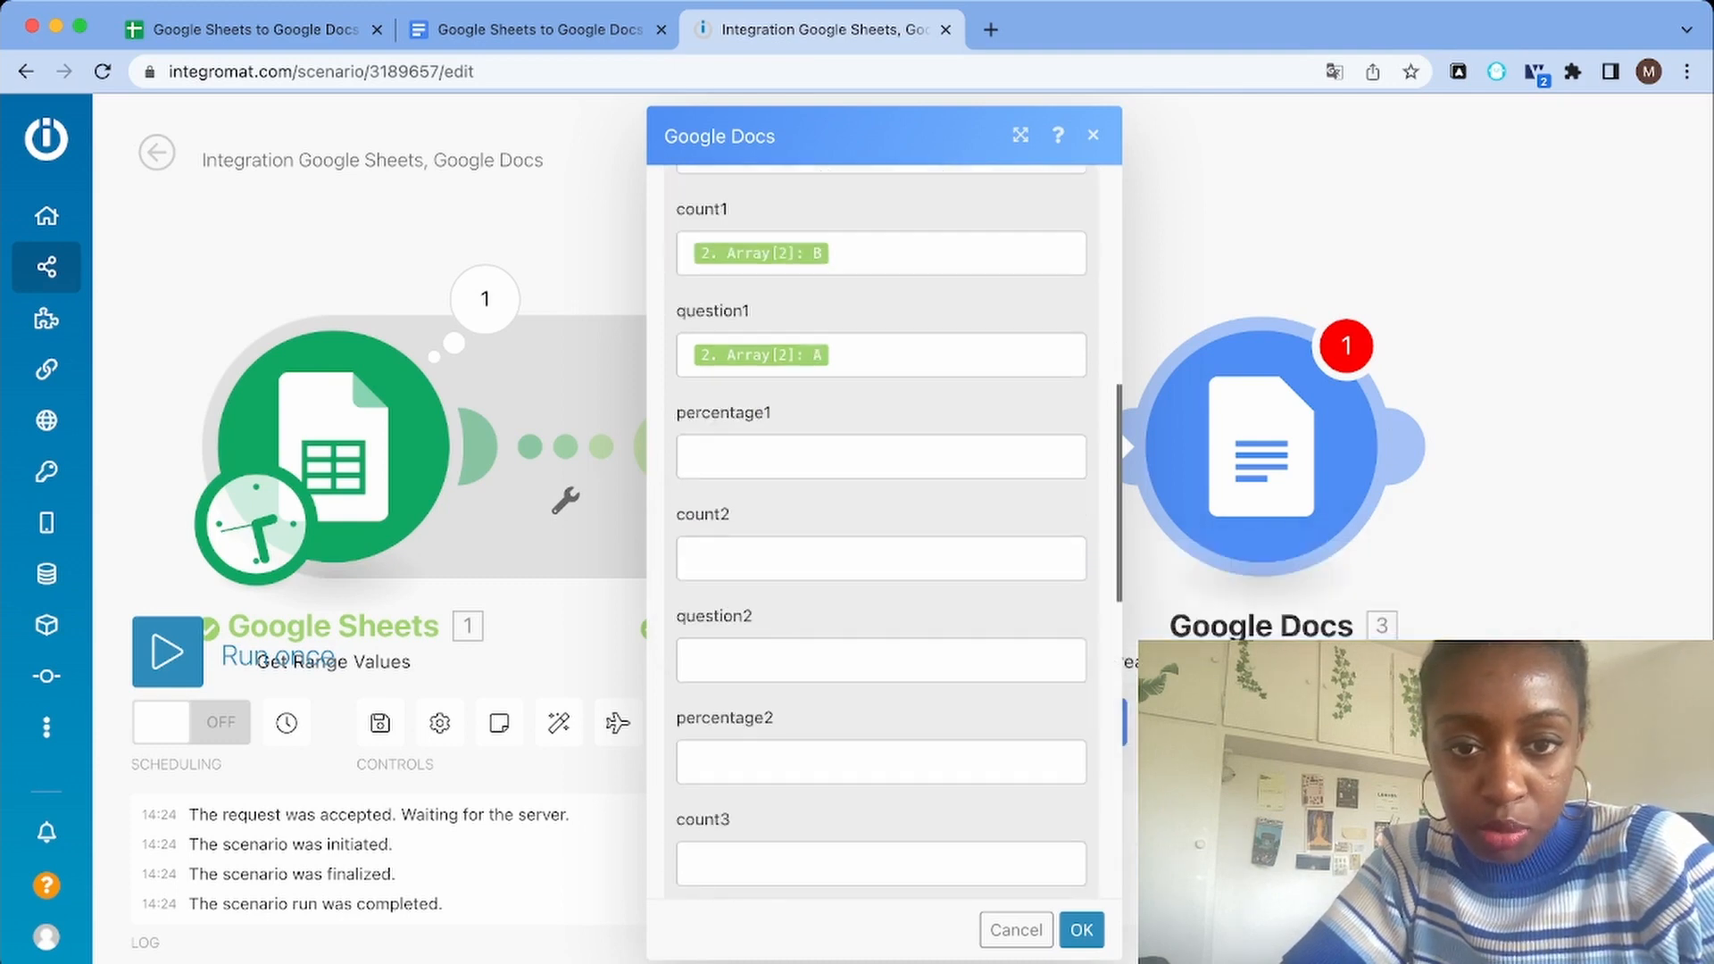
left_click(881, 457)
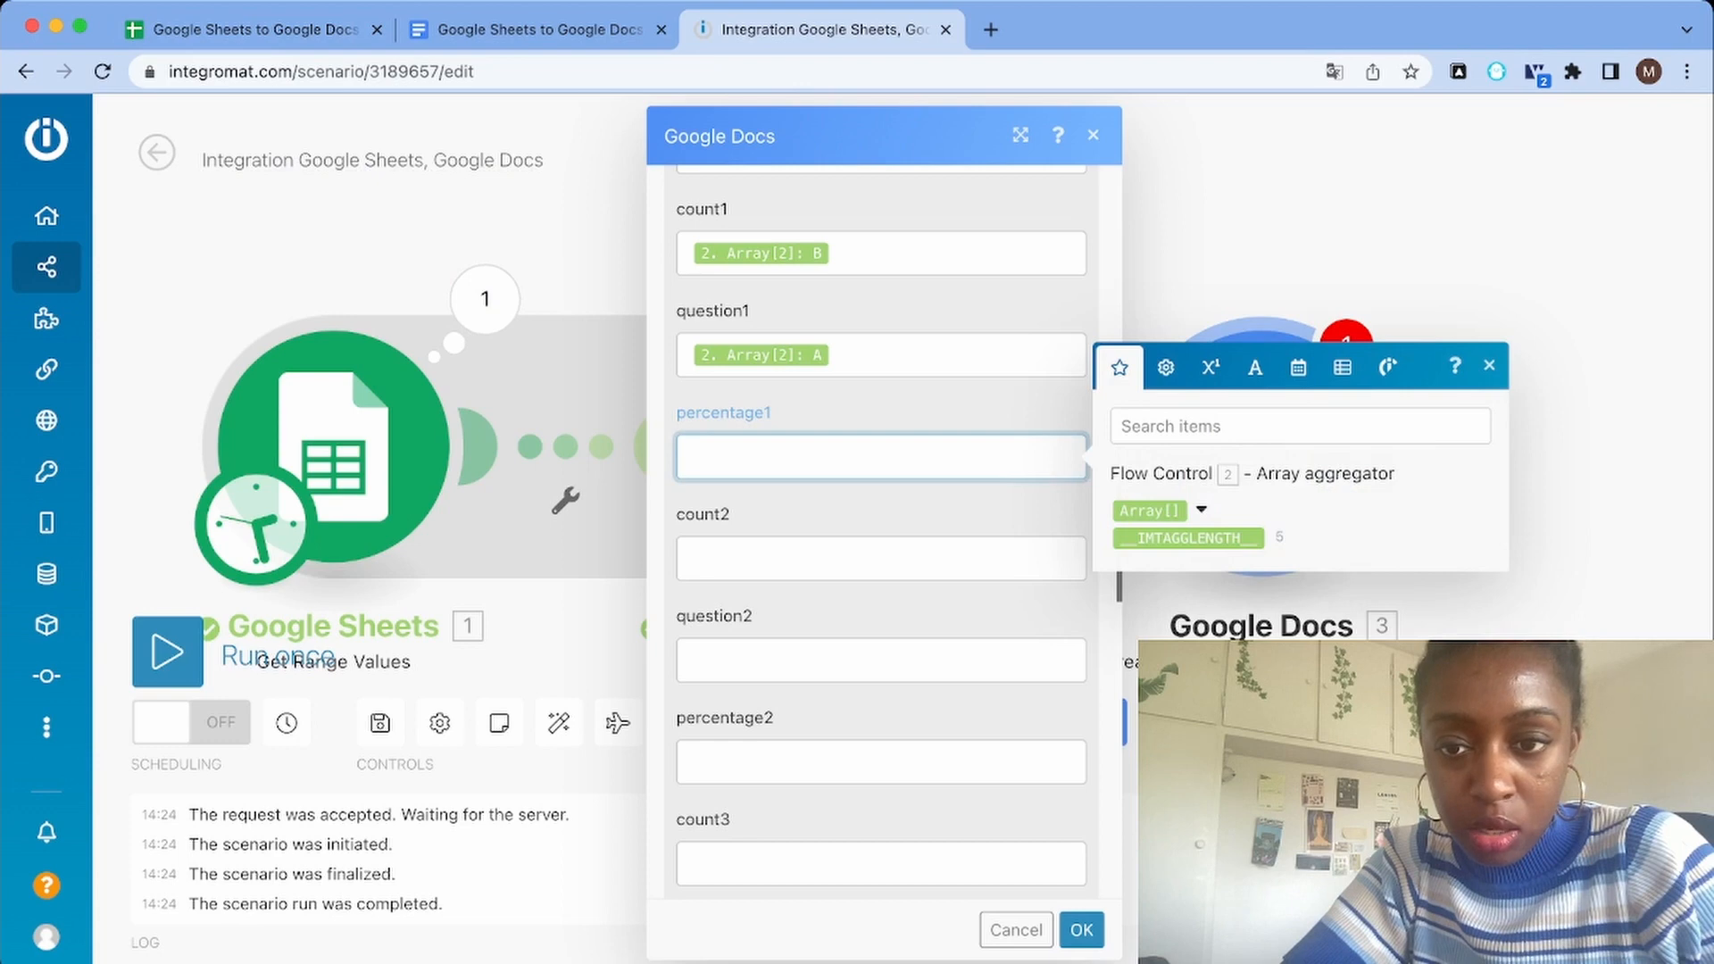
left_click(1201, 510)
left_click(1178, 550)
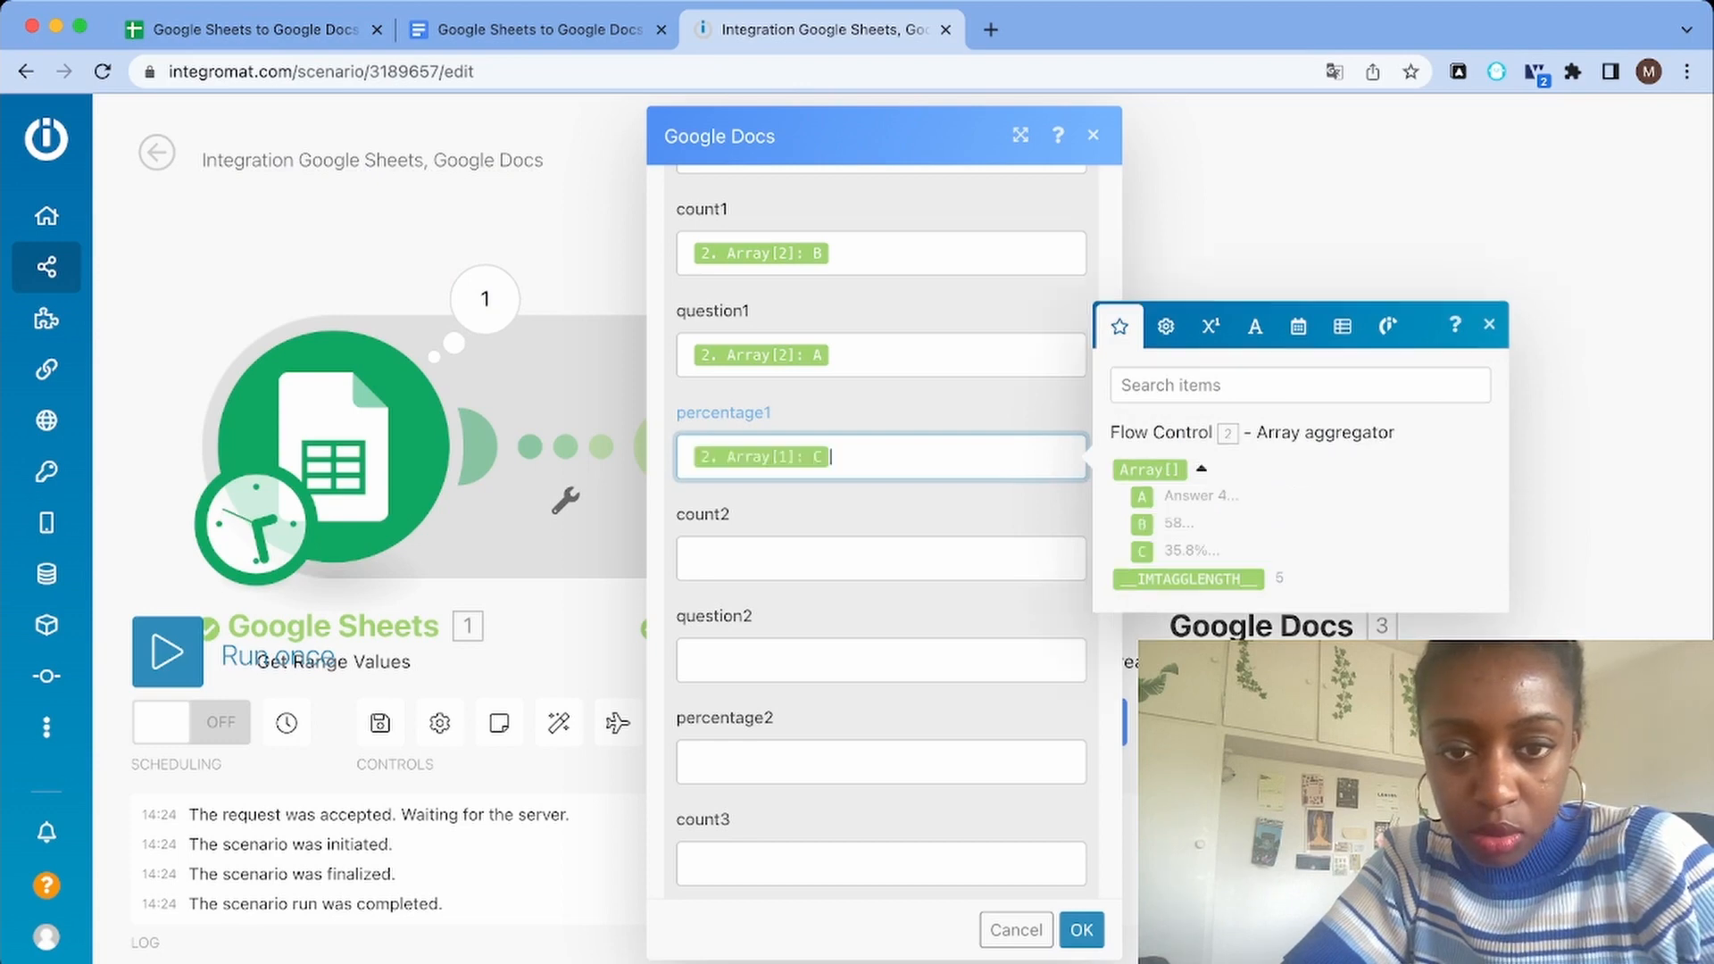
left_click(763, 456)
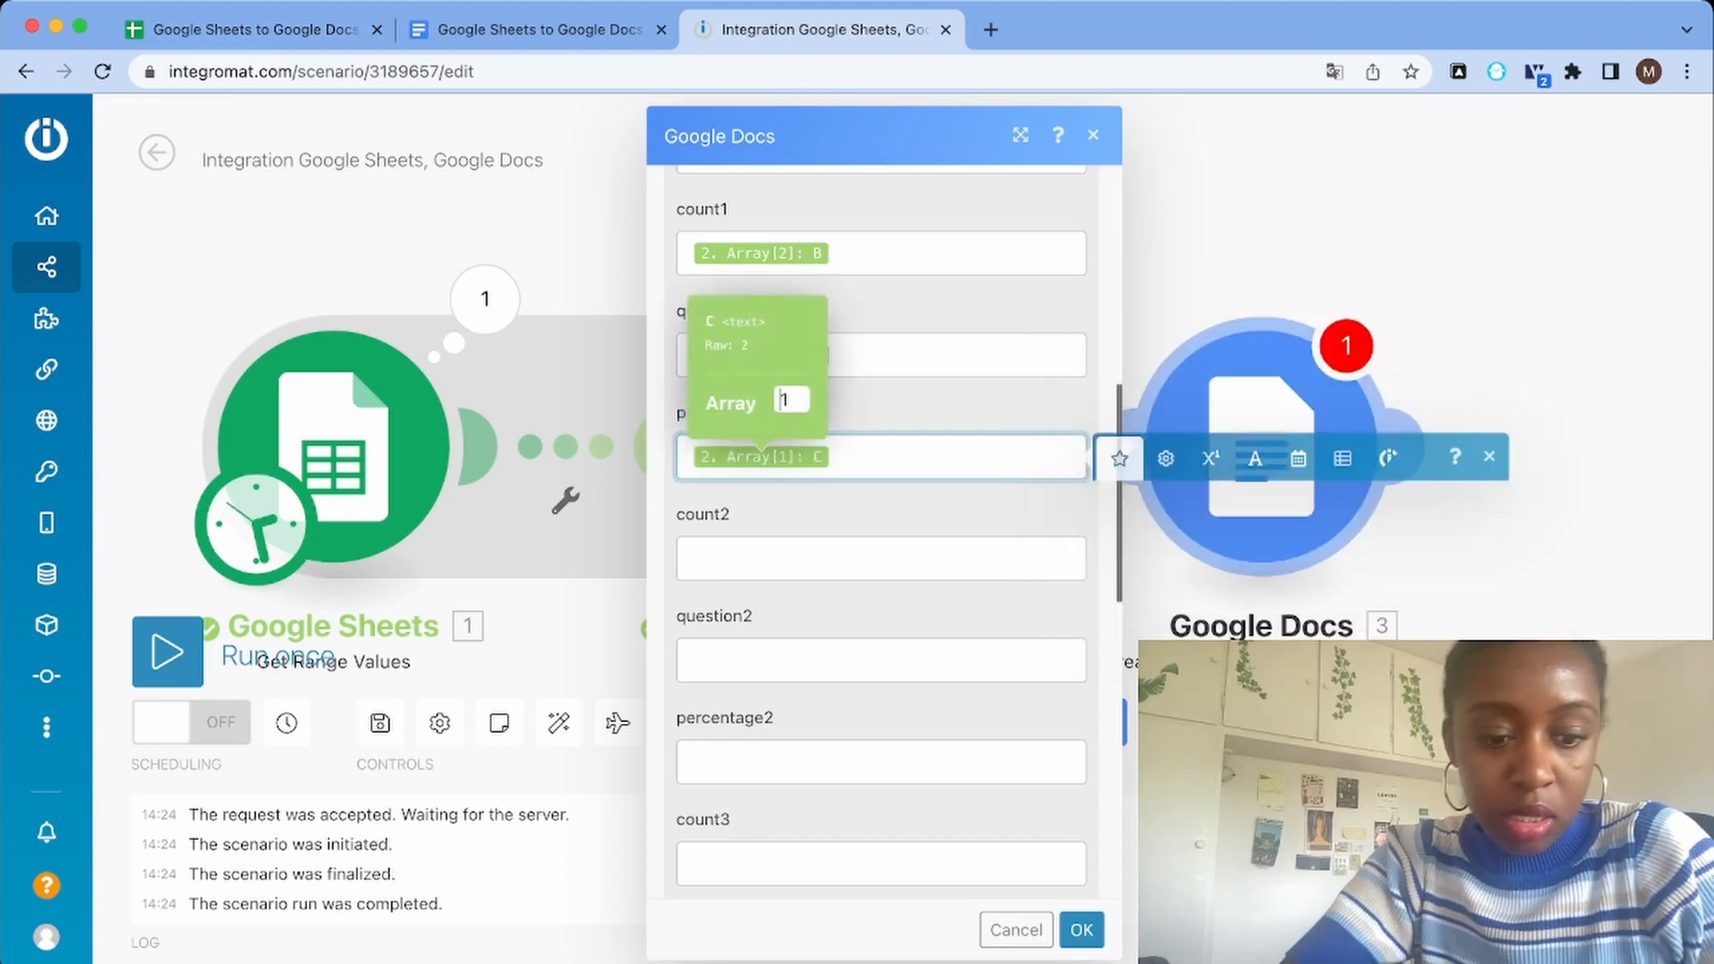
type("2")
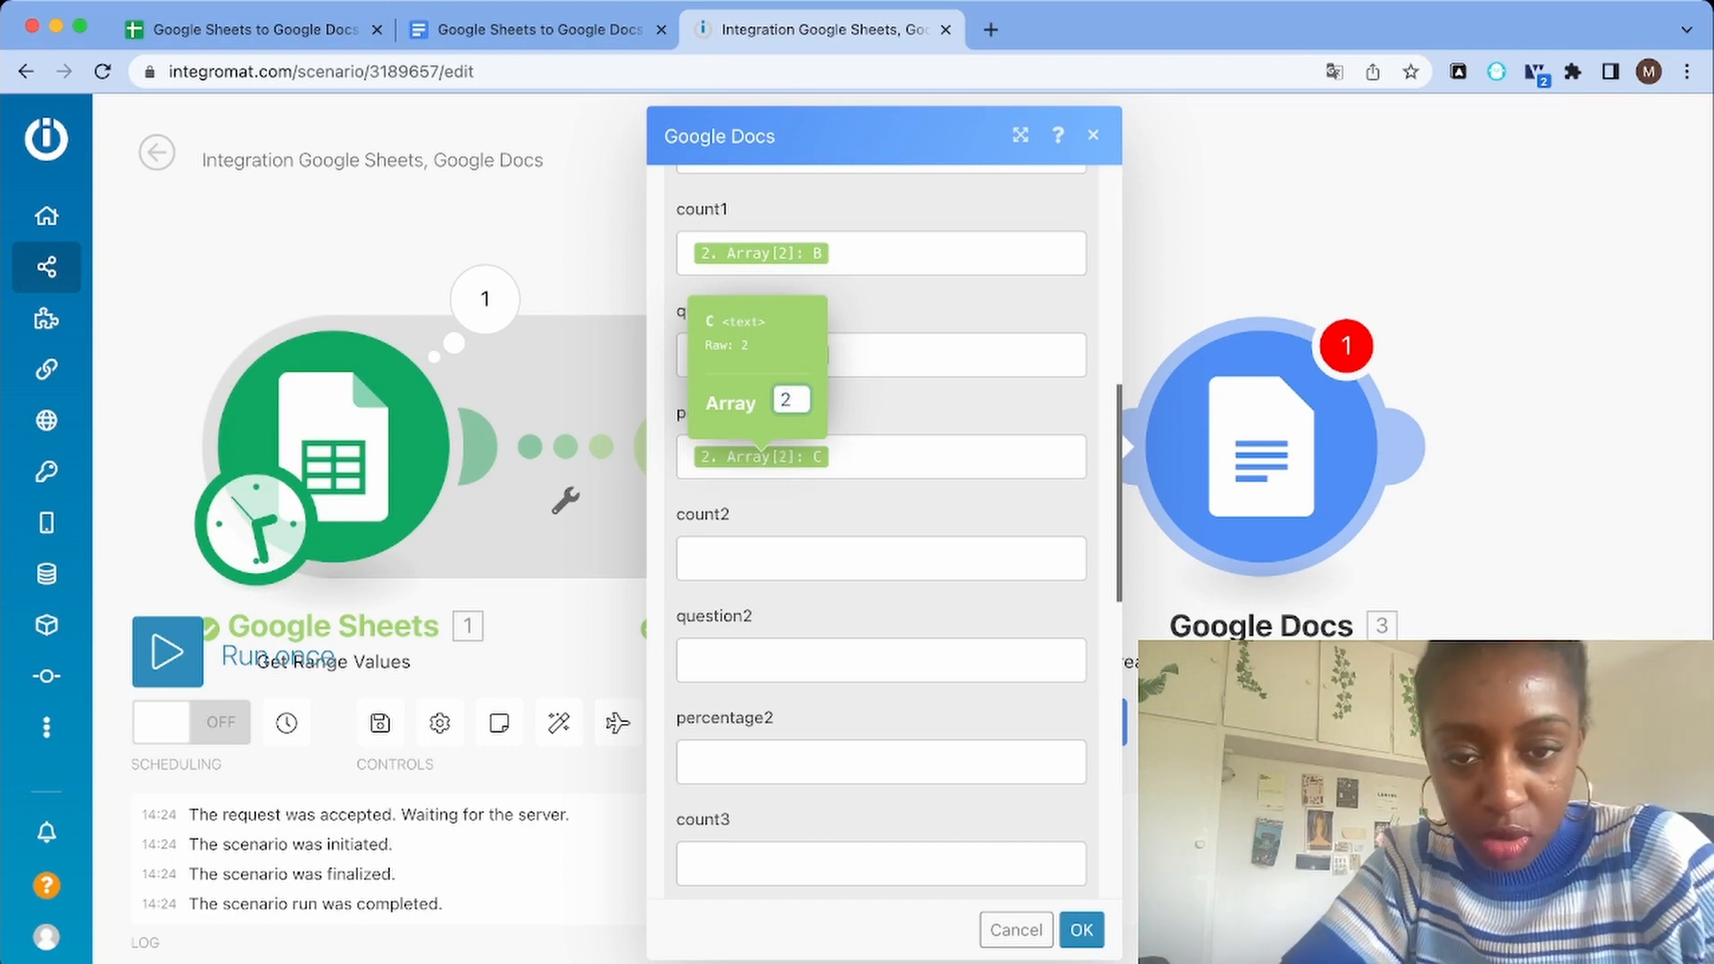
key("Return")
key("Escape")
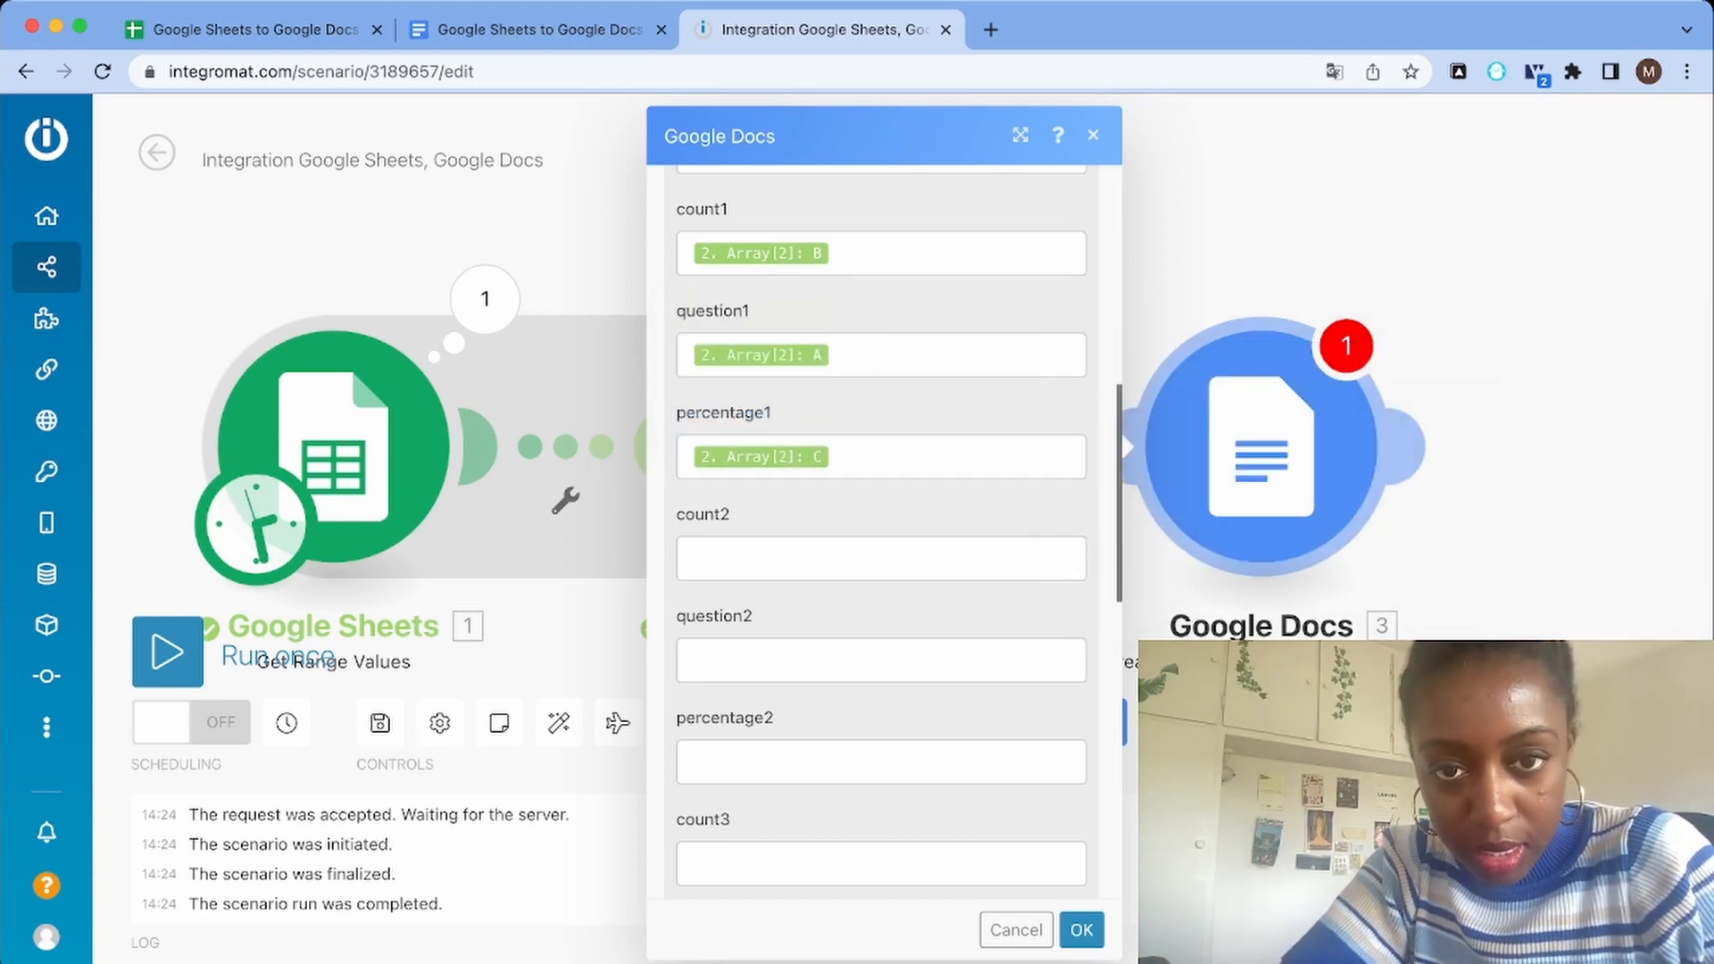
Map the count2 field to column B of the aggregated array's item 3
scroll(881, 531, "up", 3)
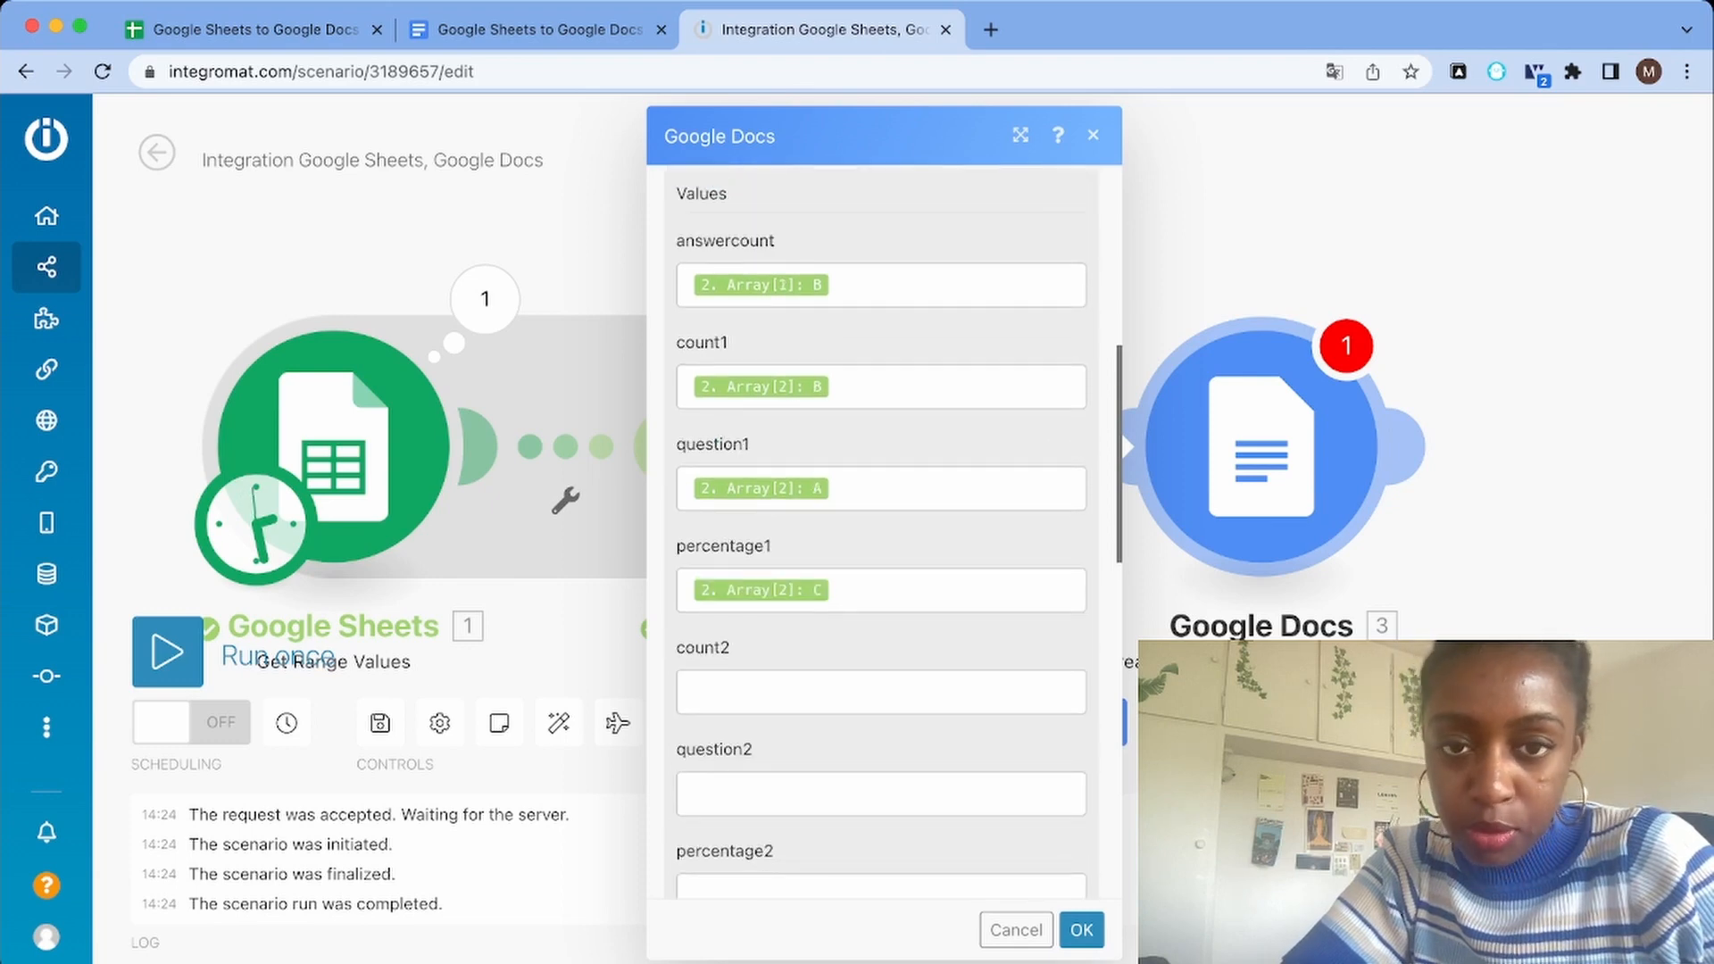
scroll(881, 535, "down", 1)
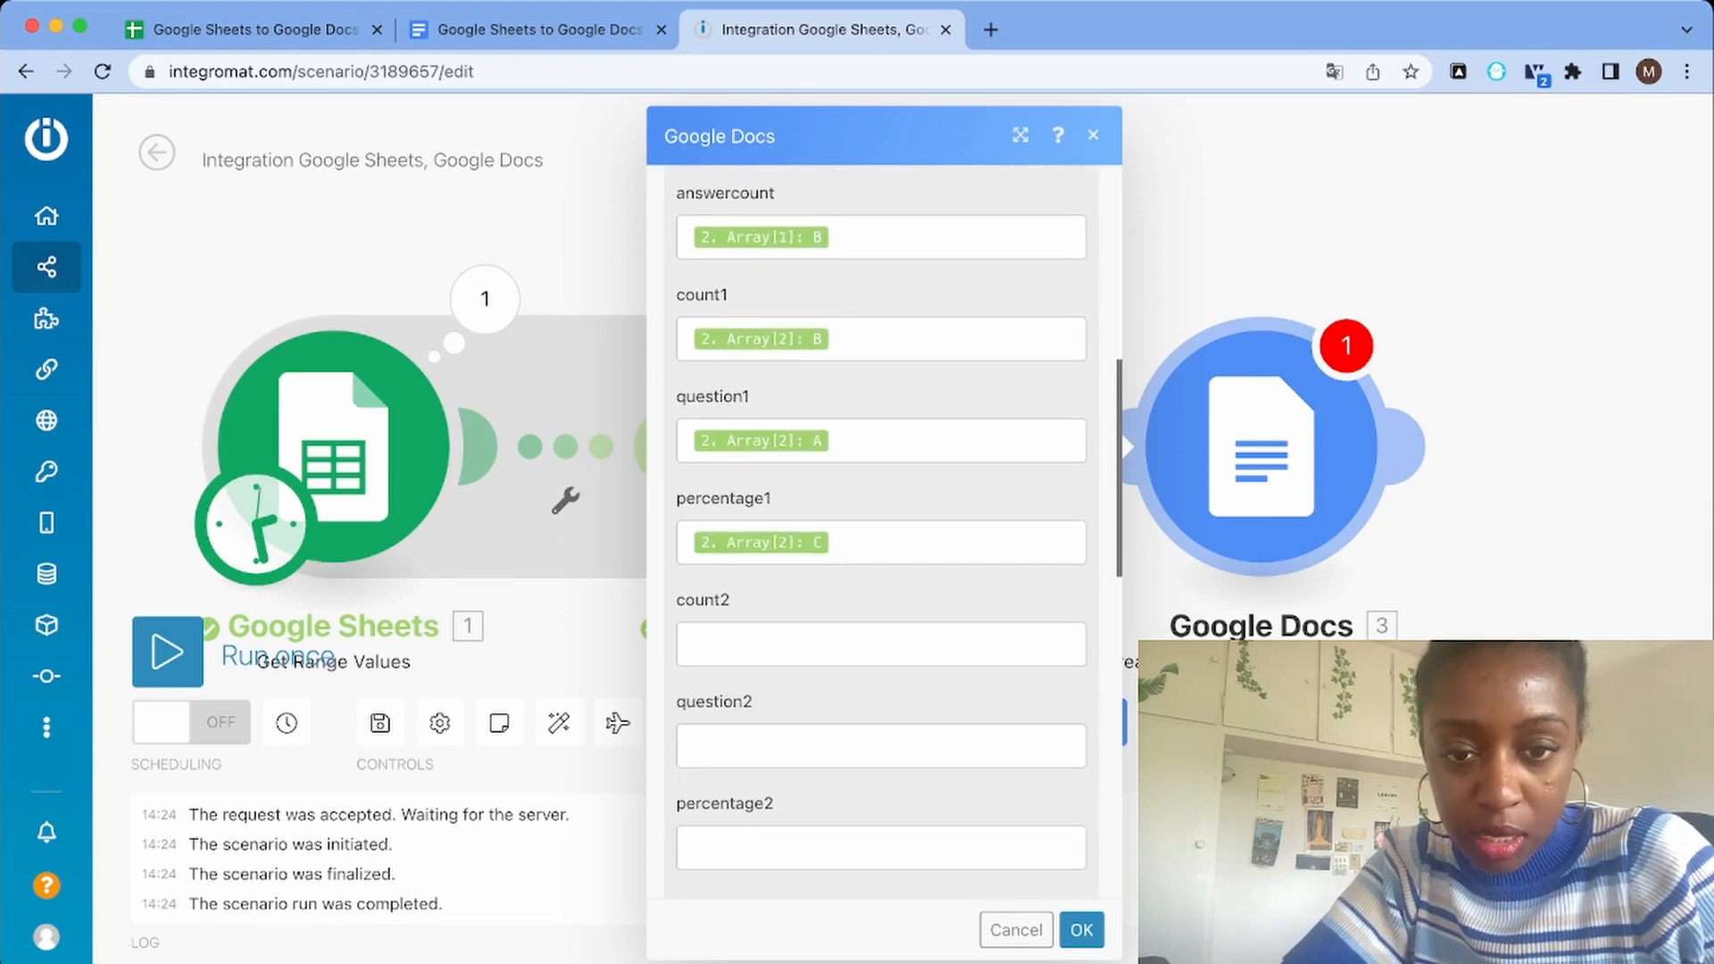
scroll(881, 531, "down", 15)
scroll(881, 532, "up", 20)
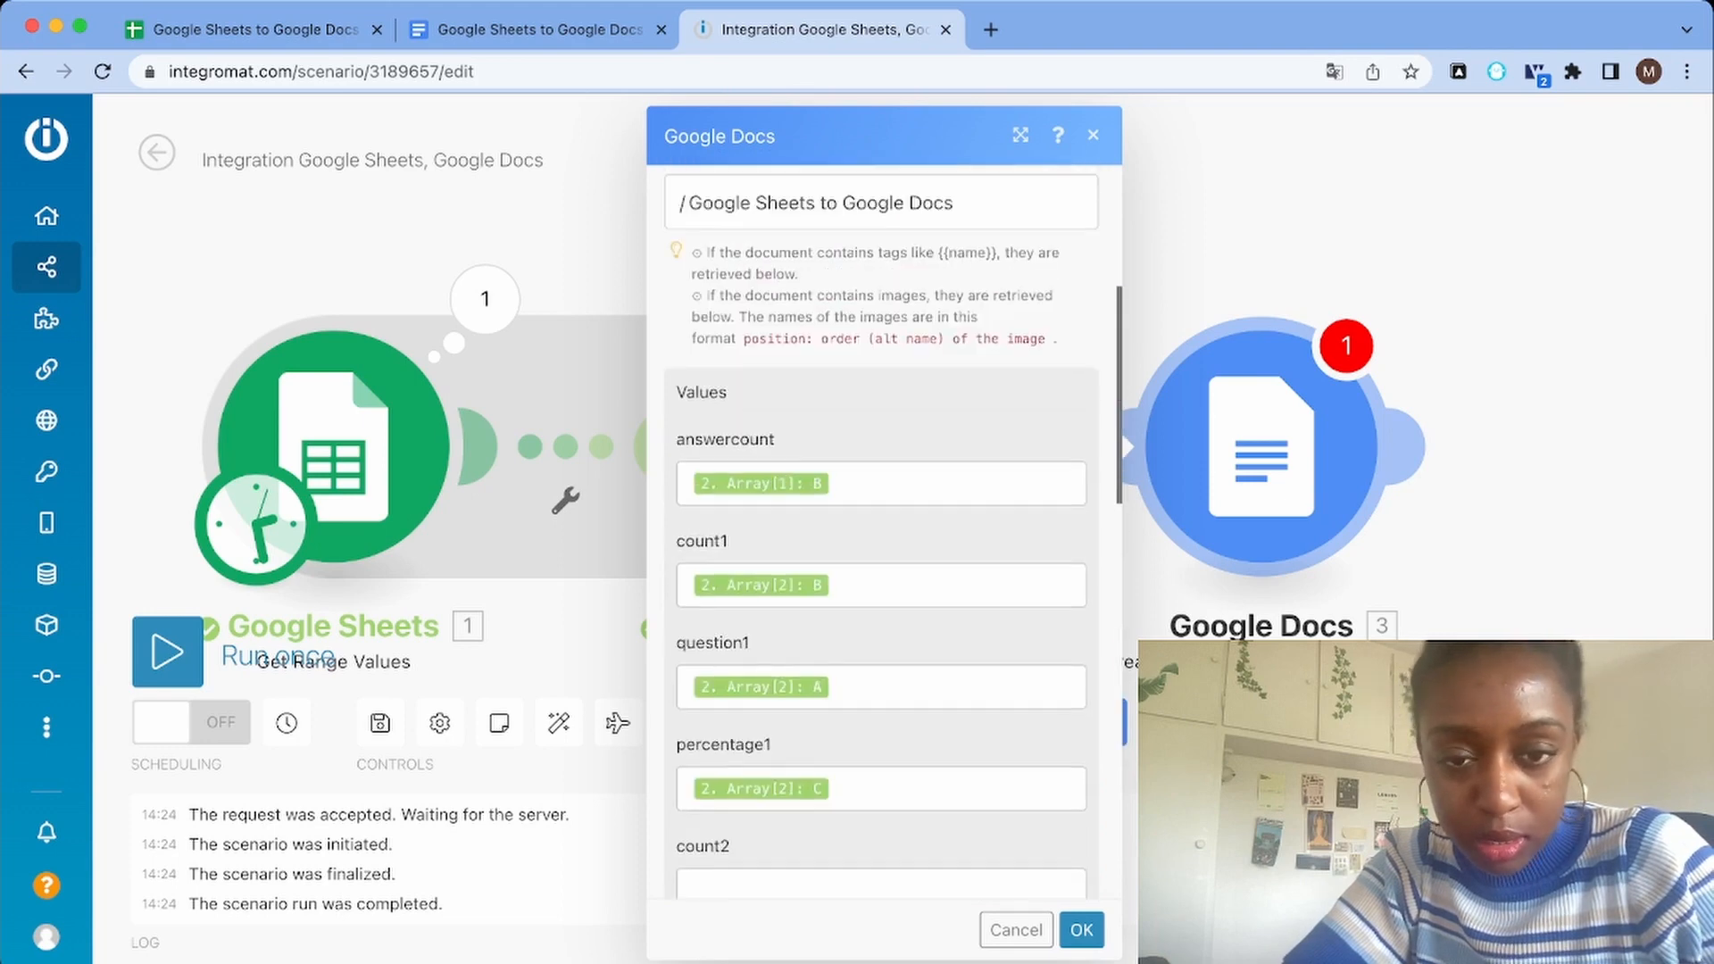
scroll(881, 531, "up", 1)
scroll(881, 531, "down", 8)
left_click(881, 491)
left_click(1202, 543)
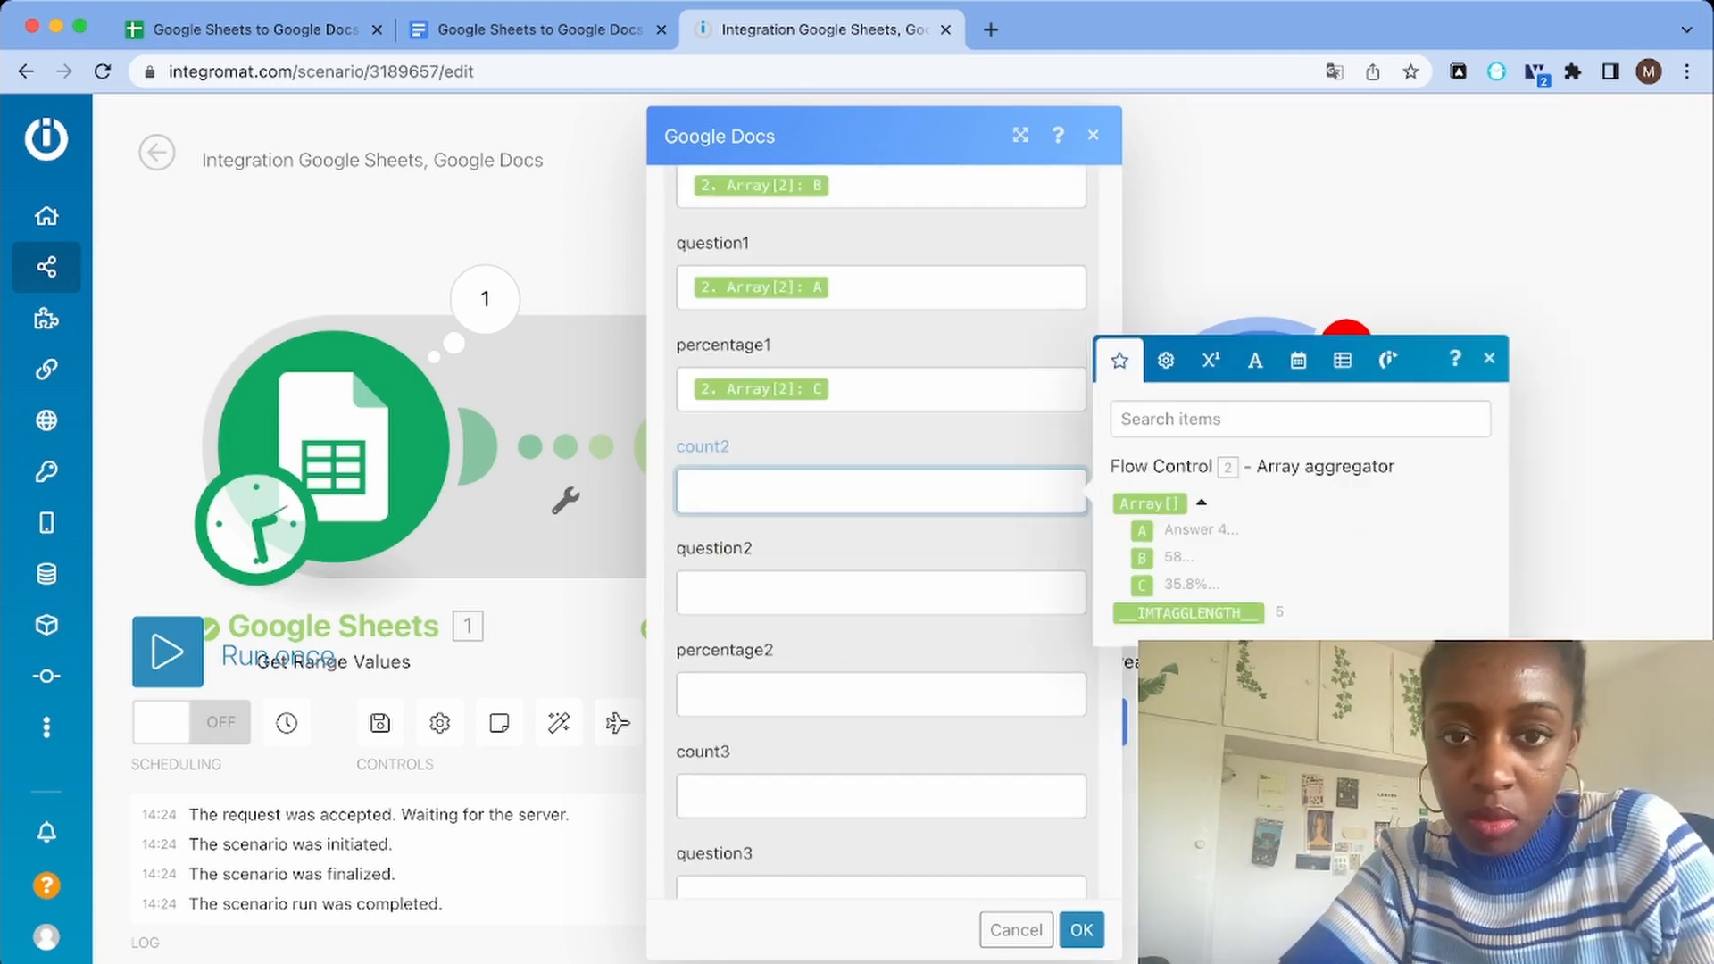
scroll(881, 531, "up", 1)
left_click(1141, 617)
left_click(761, 551)
type("3")
Map the question2 field to column A of the aggregated array's item 3
left_click(881, 652)
left_click(1202, 706)
left_click(1142, 693)
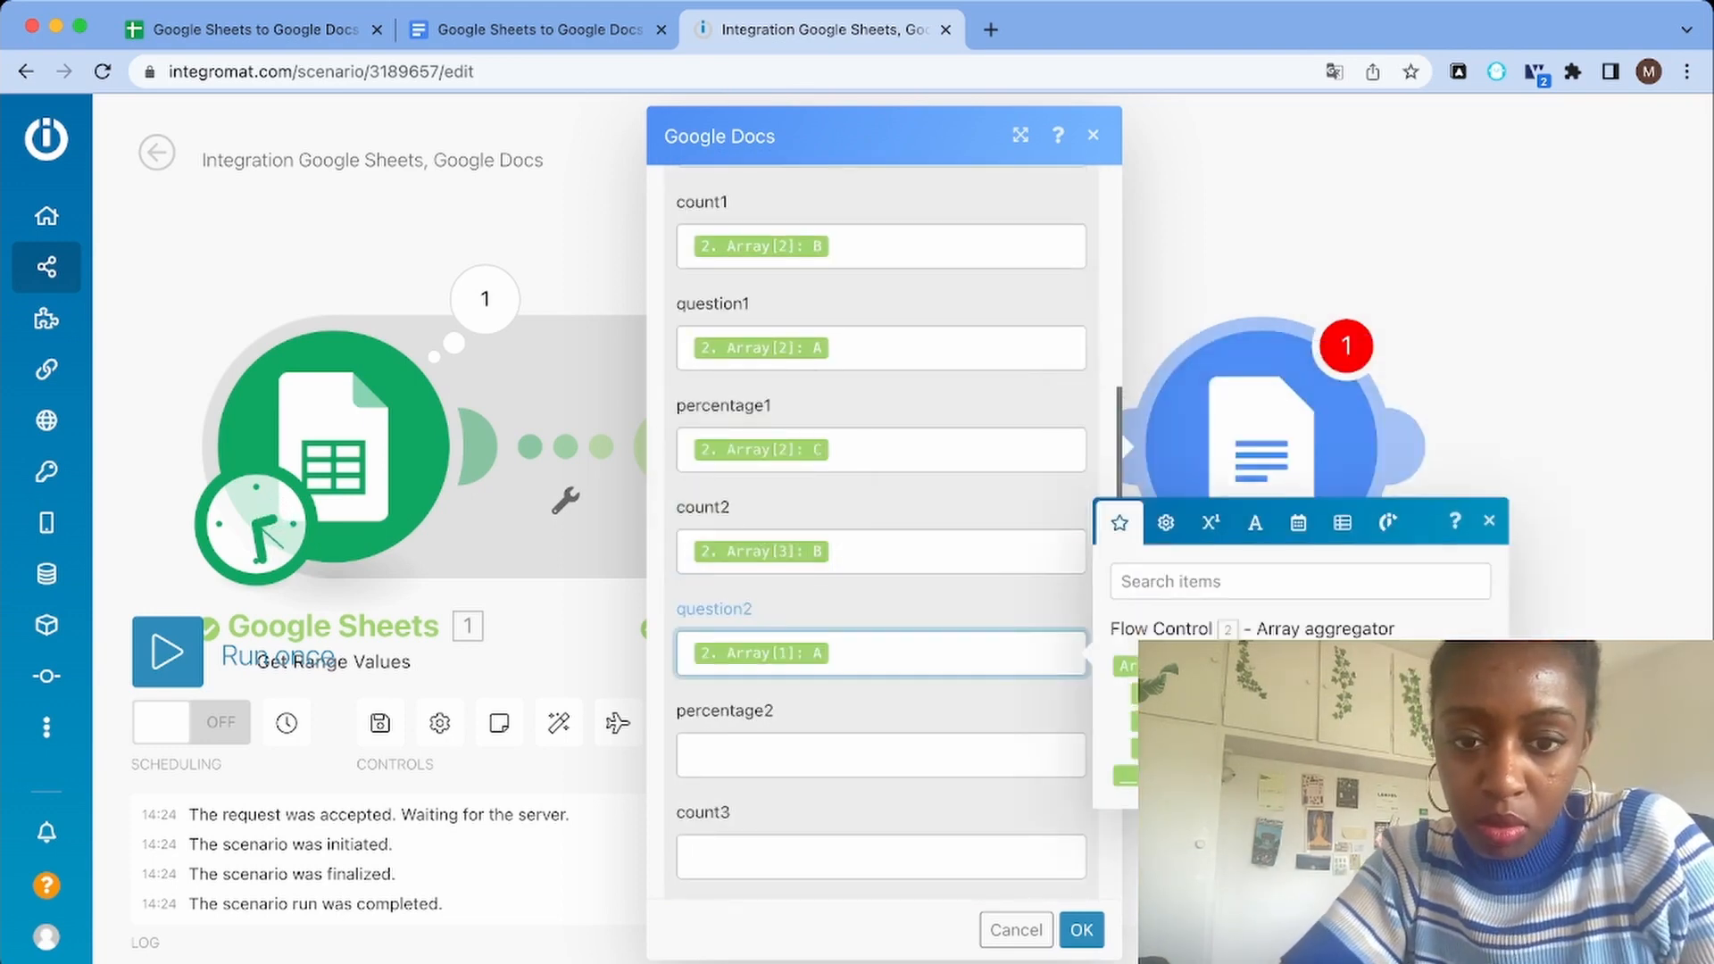
left_click(761, 654)
type("3")
Map the percentage2 field to column C of the aggregated array's item 3
left_click(881, 755)
left_click(1201, 808)
left_click(1141, 850)
left_click(761, 755)
type("3")
Map the count3 field to column B of the aggregated array's item 4
scroll(881, 531, "down", 4)
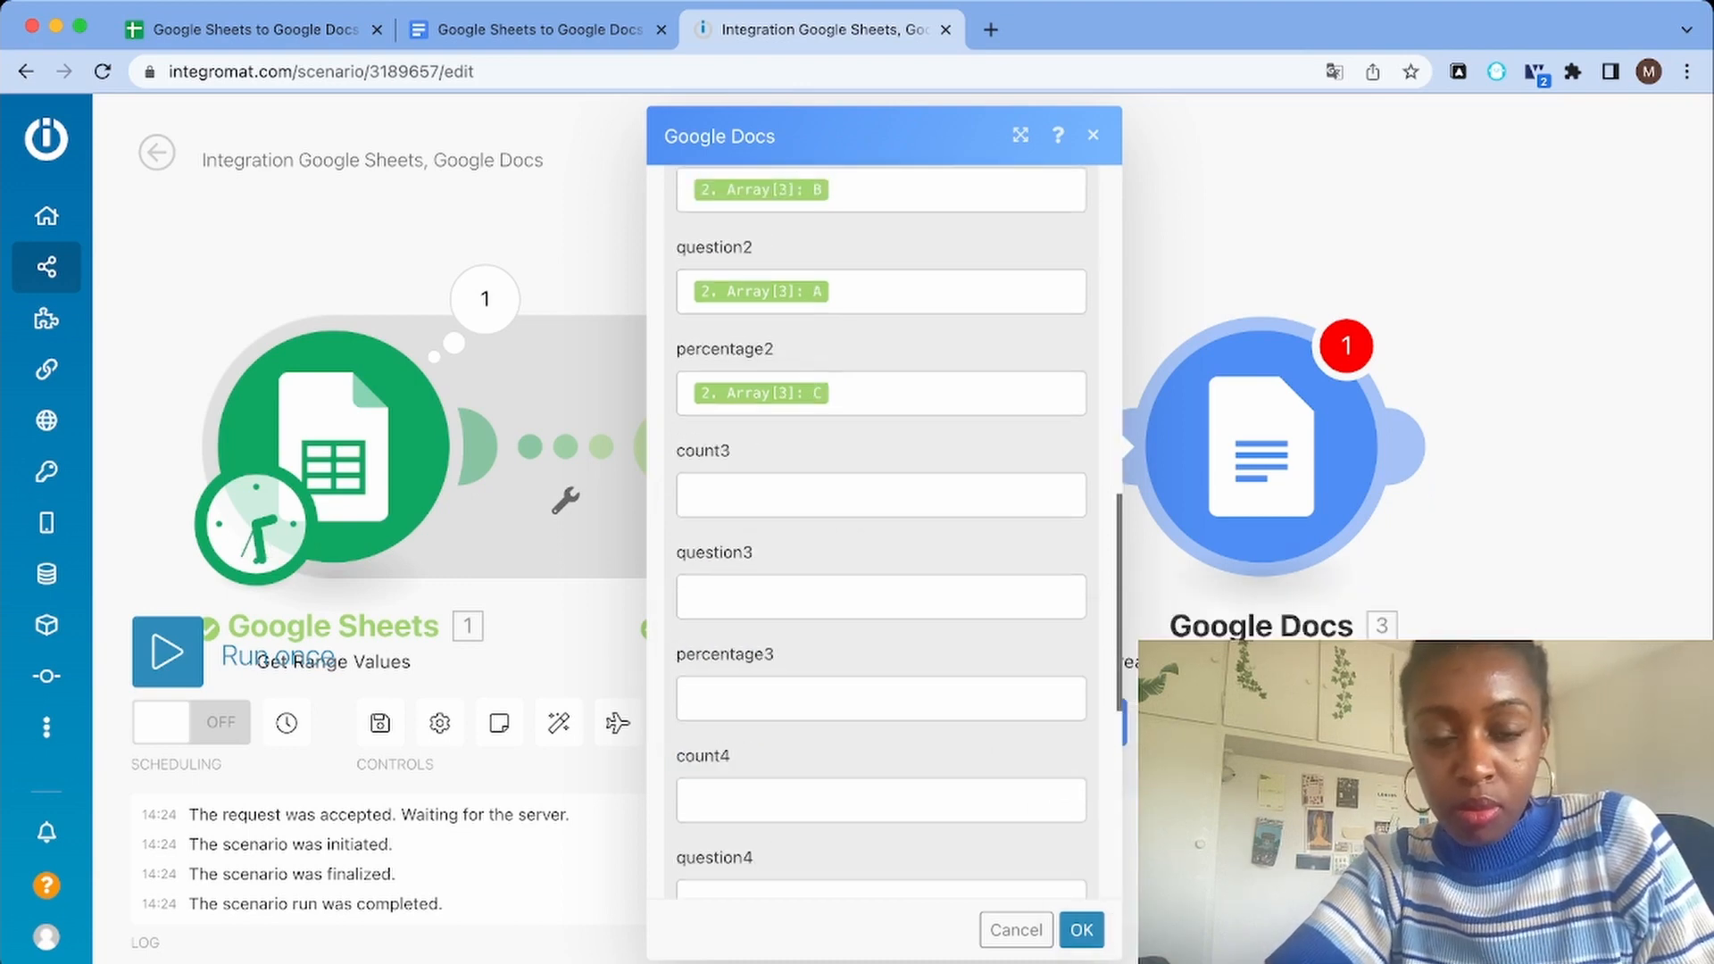
scroll(881, 531, "down", 1)
left_click(881, 367)
left_click(1202, 417)
scroll(881, 531, "up", 2)
left_click(1141, 644)
left_click(761, 579)
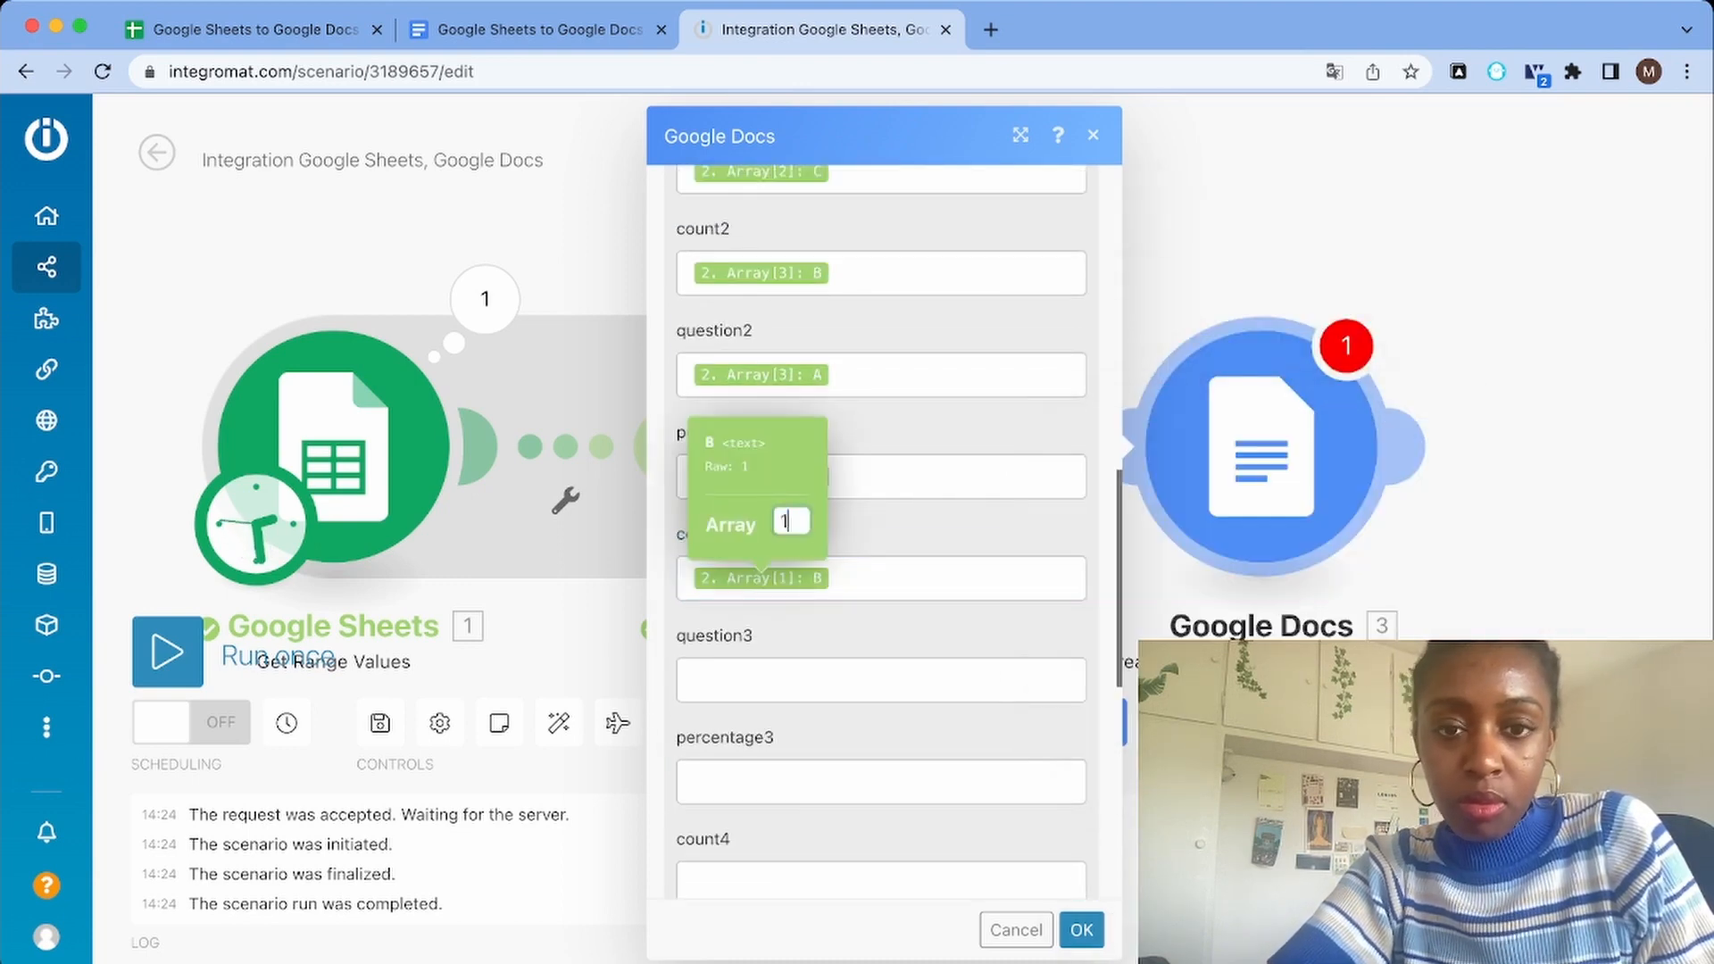
key("BackSpace")
type("4")
Map the question3 field to column A of the aggregated array with index 3
left_click(881, 680)
left_click(1202, 733)
left_click(1141, 720)
left_click(762, 680)
key("BackSpace")
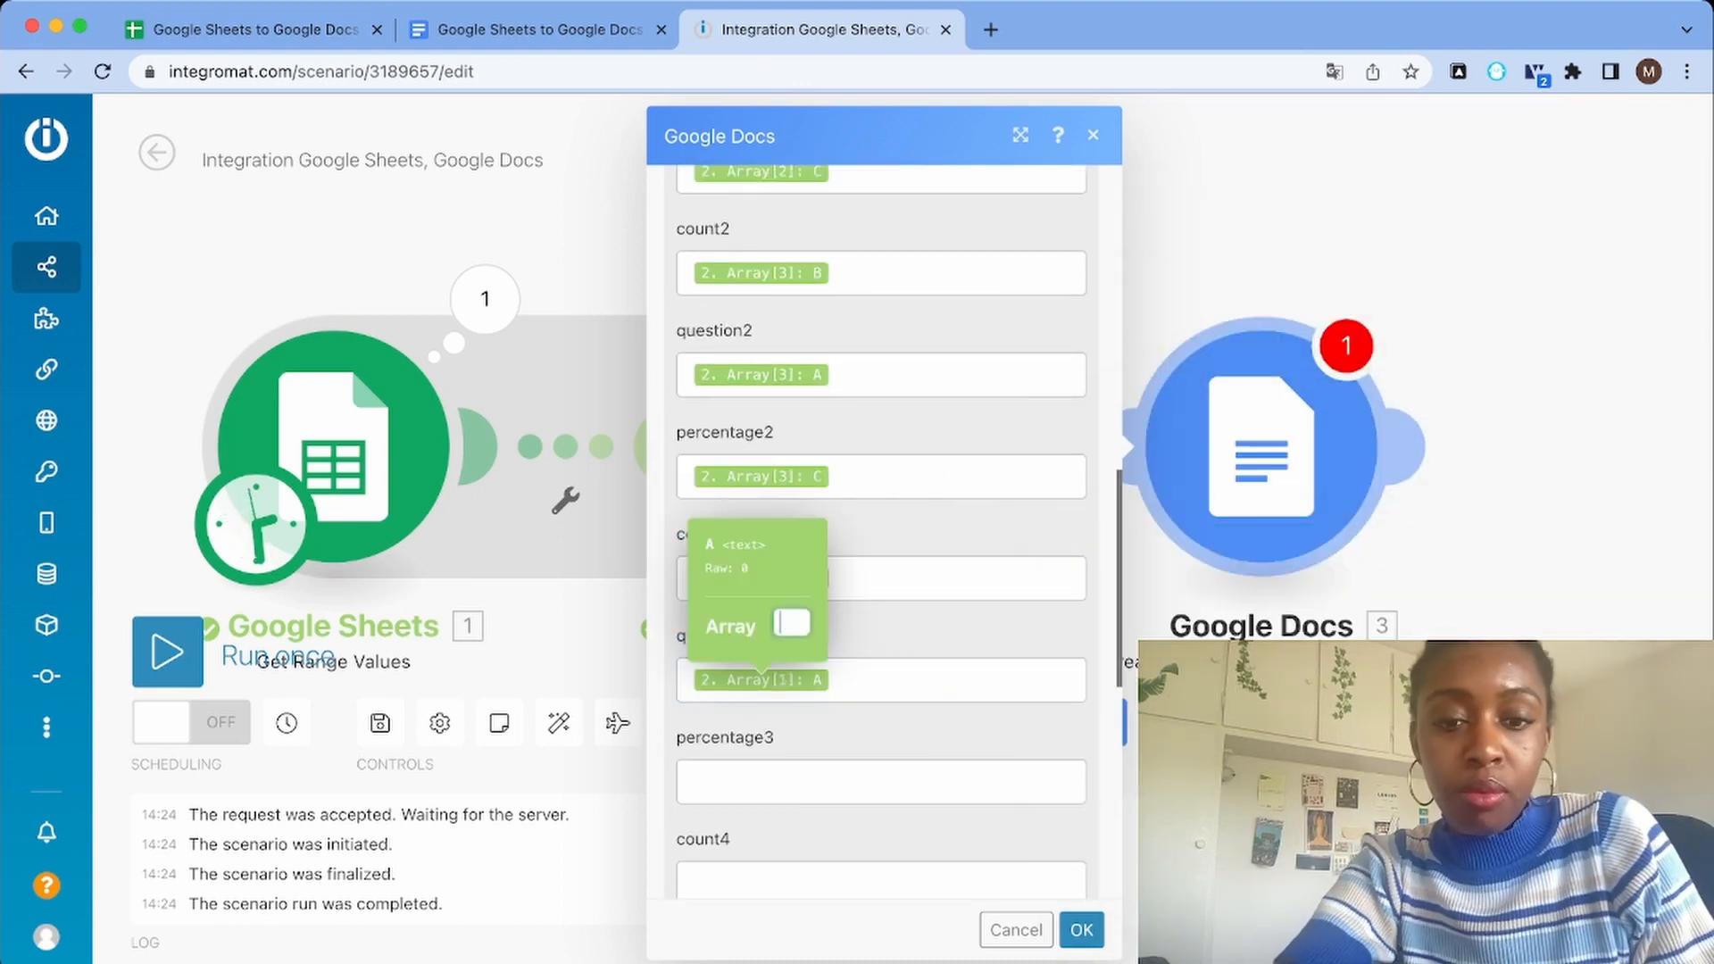
type("3")
Map the percentage3 field to column C of the aggregated array's item 4
left_click(881, 782)
left_click(1202, 834)
left_click(1142, 876)
left_click(761, 782)
key("BackSpace")
type("4")
Correct the array index of the question3 mapping to 4
left_click(762, 680)
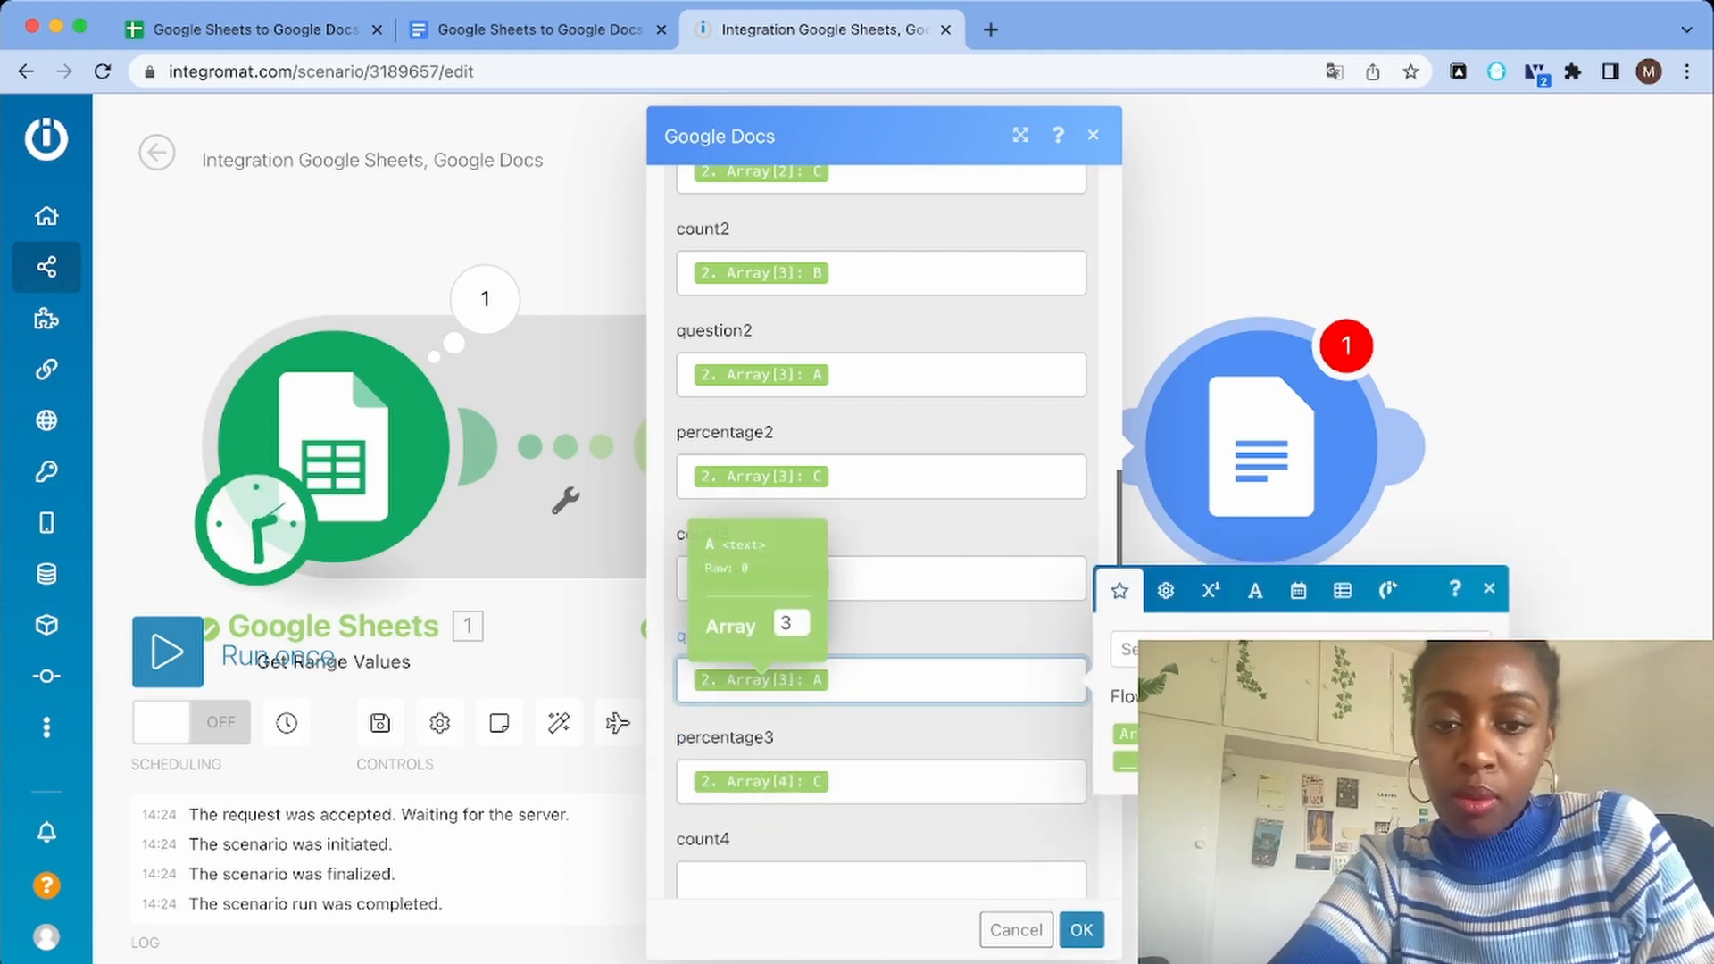
key("BackSpace")
type("4")
Map the count4 field to column B of the aggregated array's item 5
scroll(881, 531, "down", 4)
left_click(881, 582)
left_click(1202, 635)
left_click(1141, 648)
left_click(762, 582)
type("5")
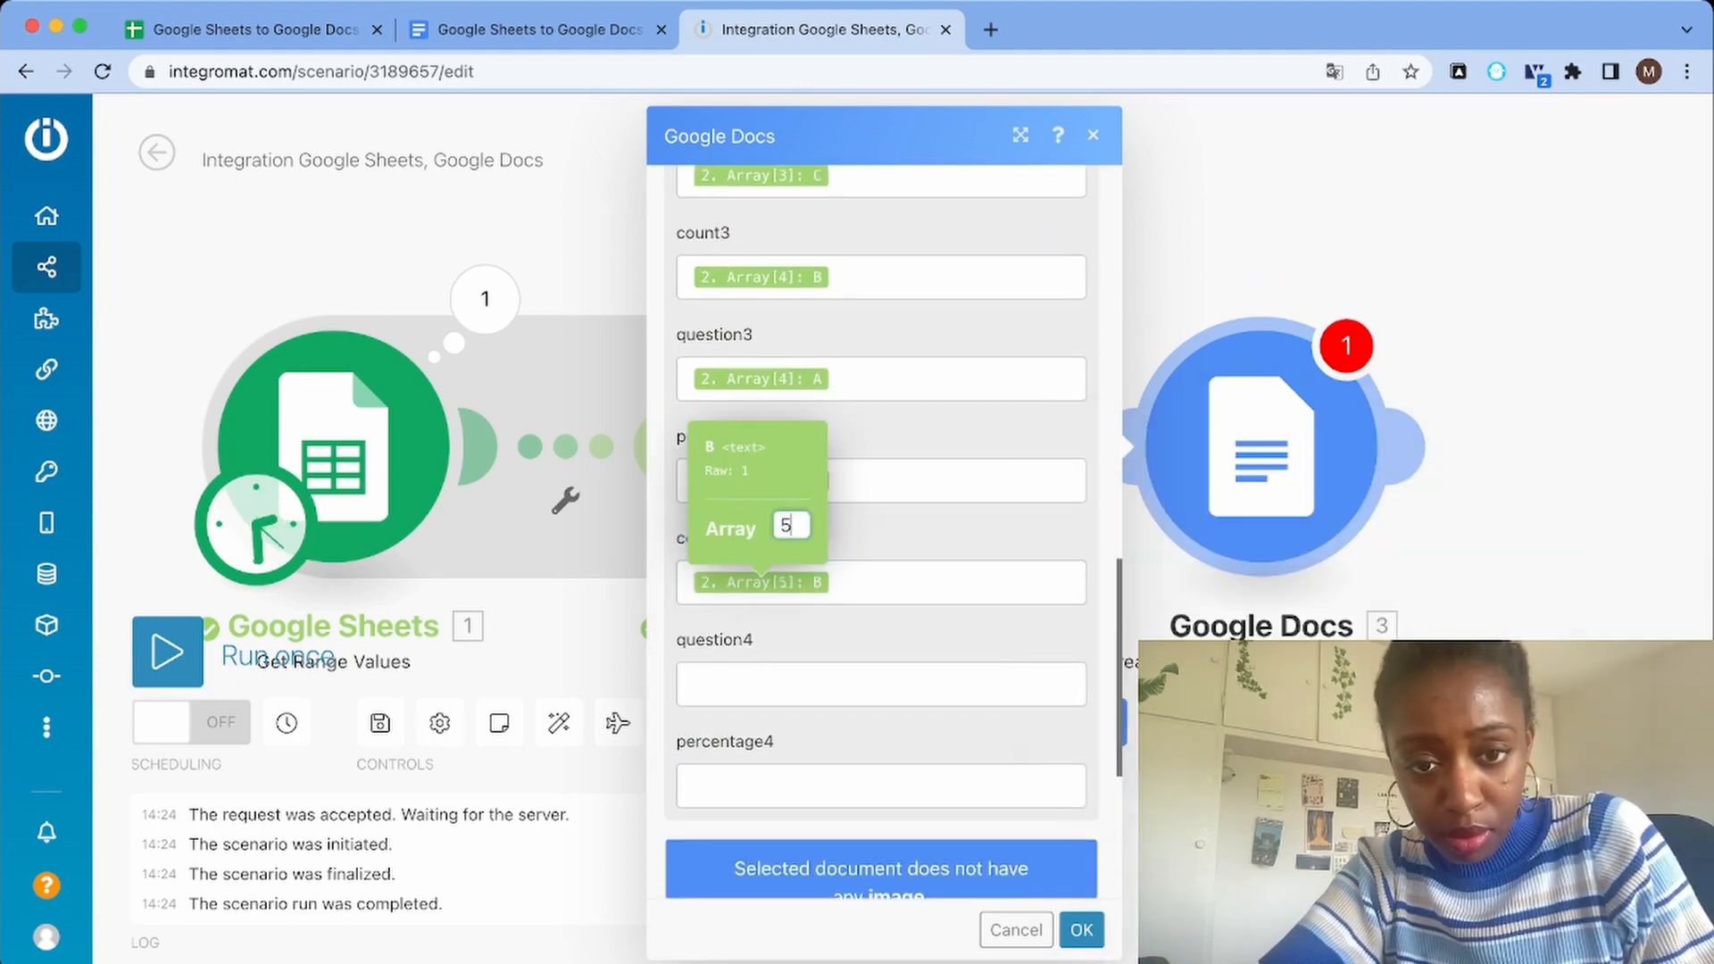
Map the question4 field to column A of the aggregated array's item 5
left_click(881, 684)
left_click(1201, 737)
left_click(1142, 724)
left_click(762, 683)
key("BackSpace")
type("5")
Map the percentage4 field to column C of the aggregated array's item 5
left_click(881, 786)
left_click(1147, 839)
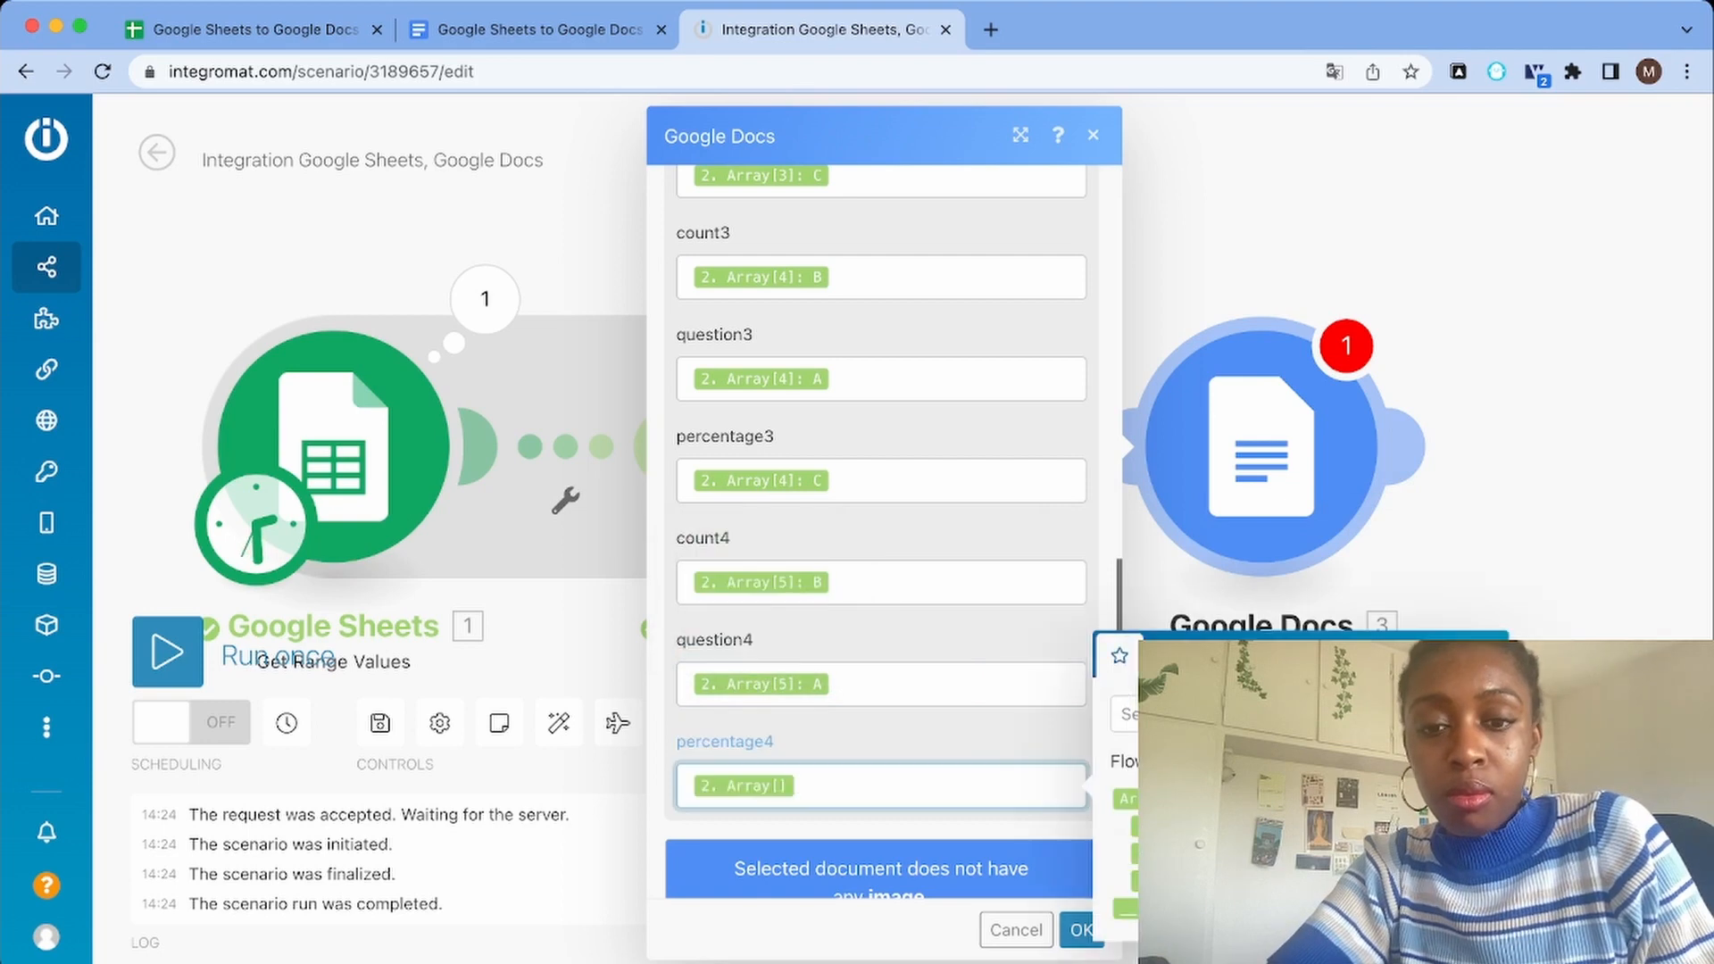
left_click(1142, 881)
key("BackSpace")
key("BackSpace")
left_click(1141, 881)
left_click(762, 785)
key("BackSpace")
type("5")
left_click(928, 741)
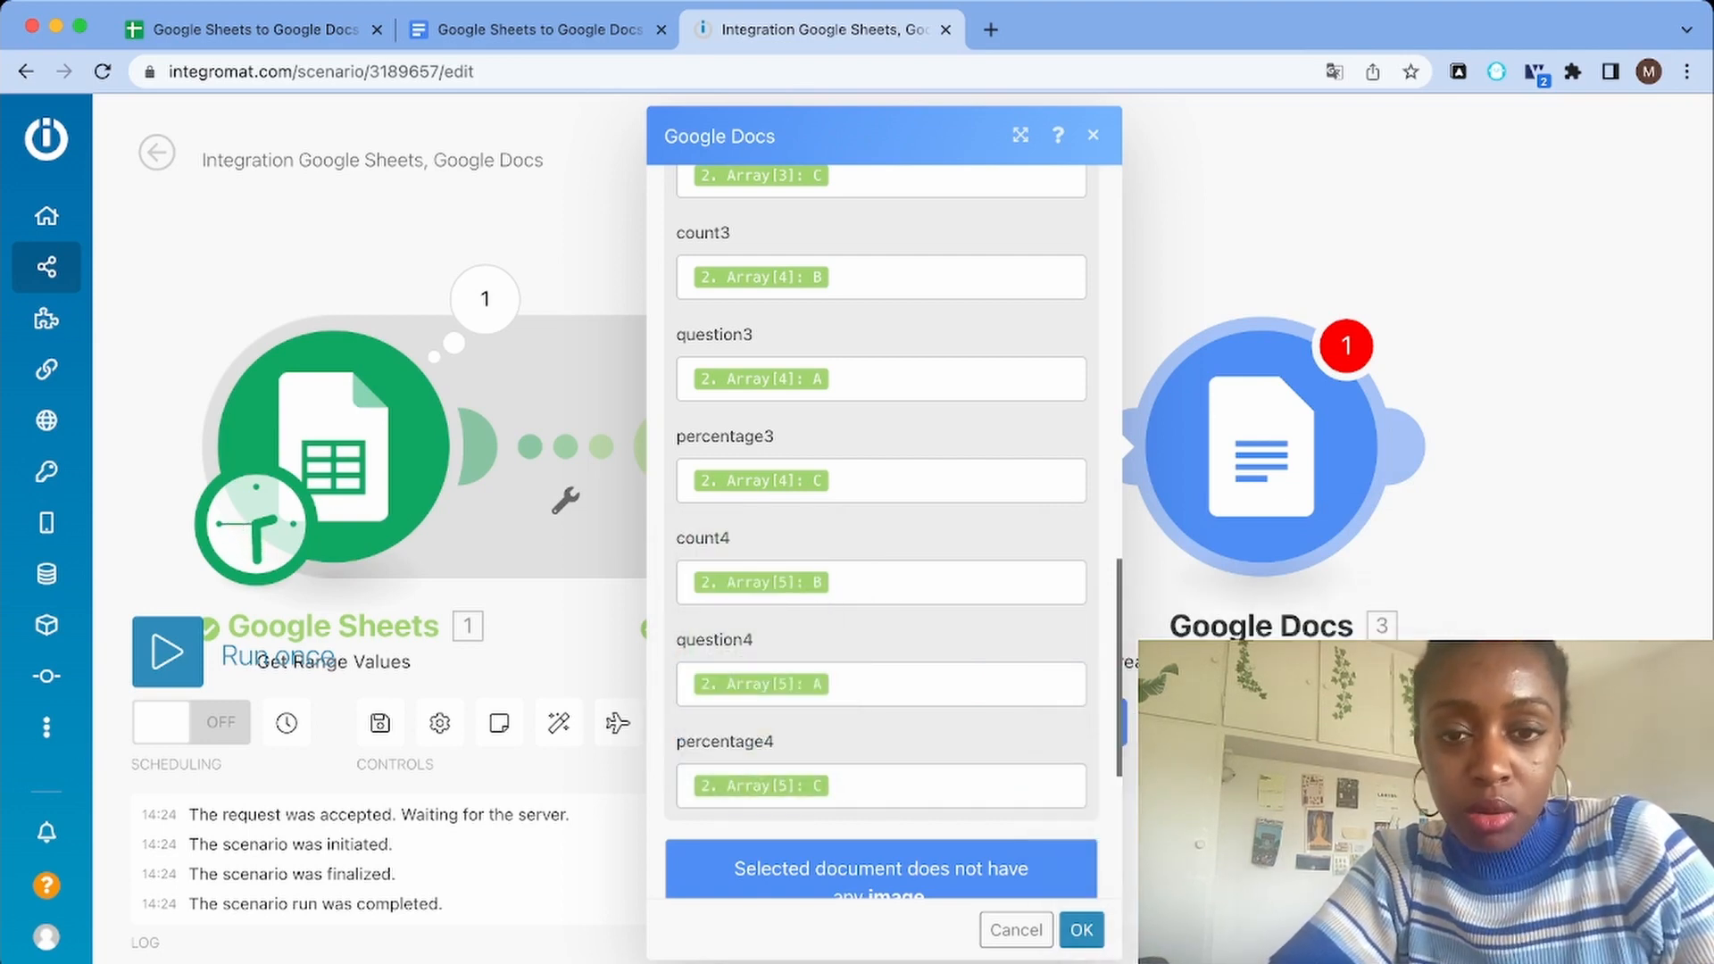
Set the new document's title to "Monthly report –" followed by a formatDate function with now as its date
scroll(881, 531, "up", 10)
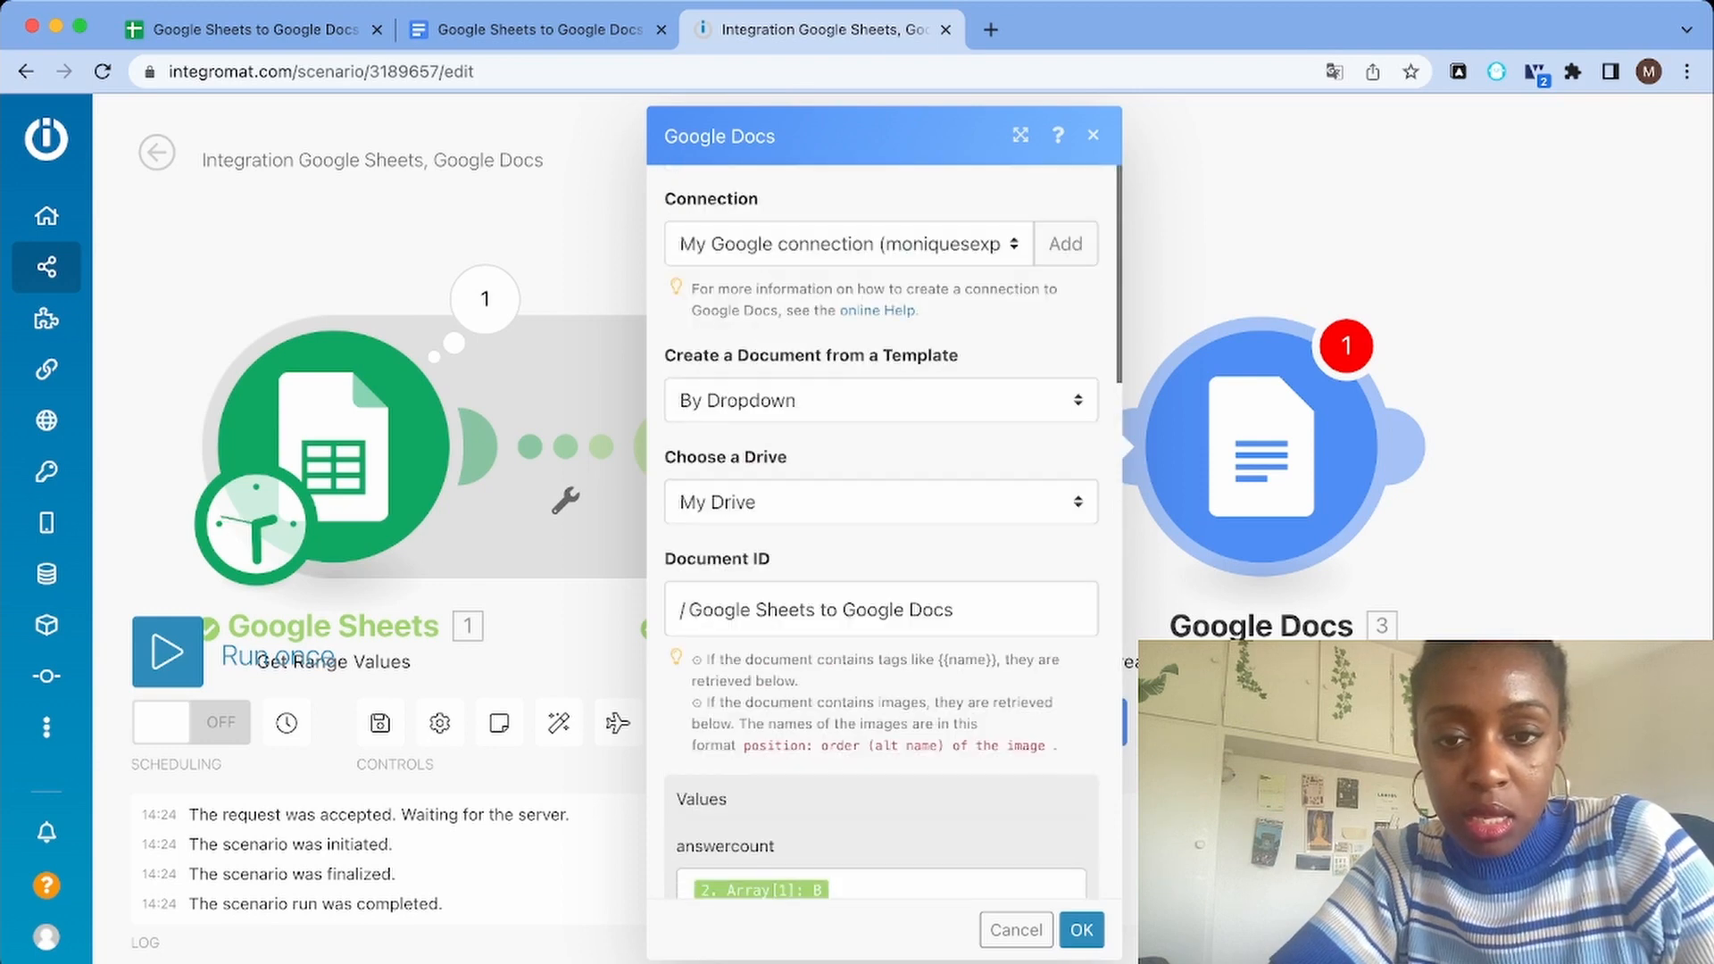
scroll(881, 531, "down", 15)
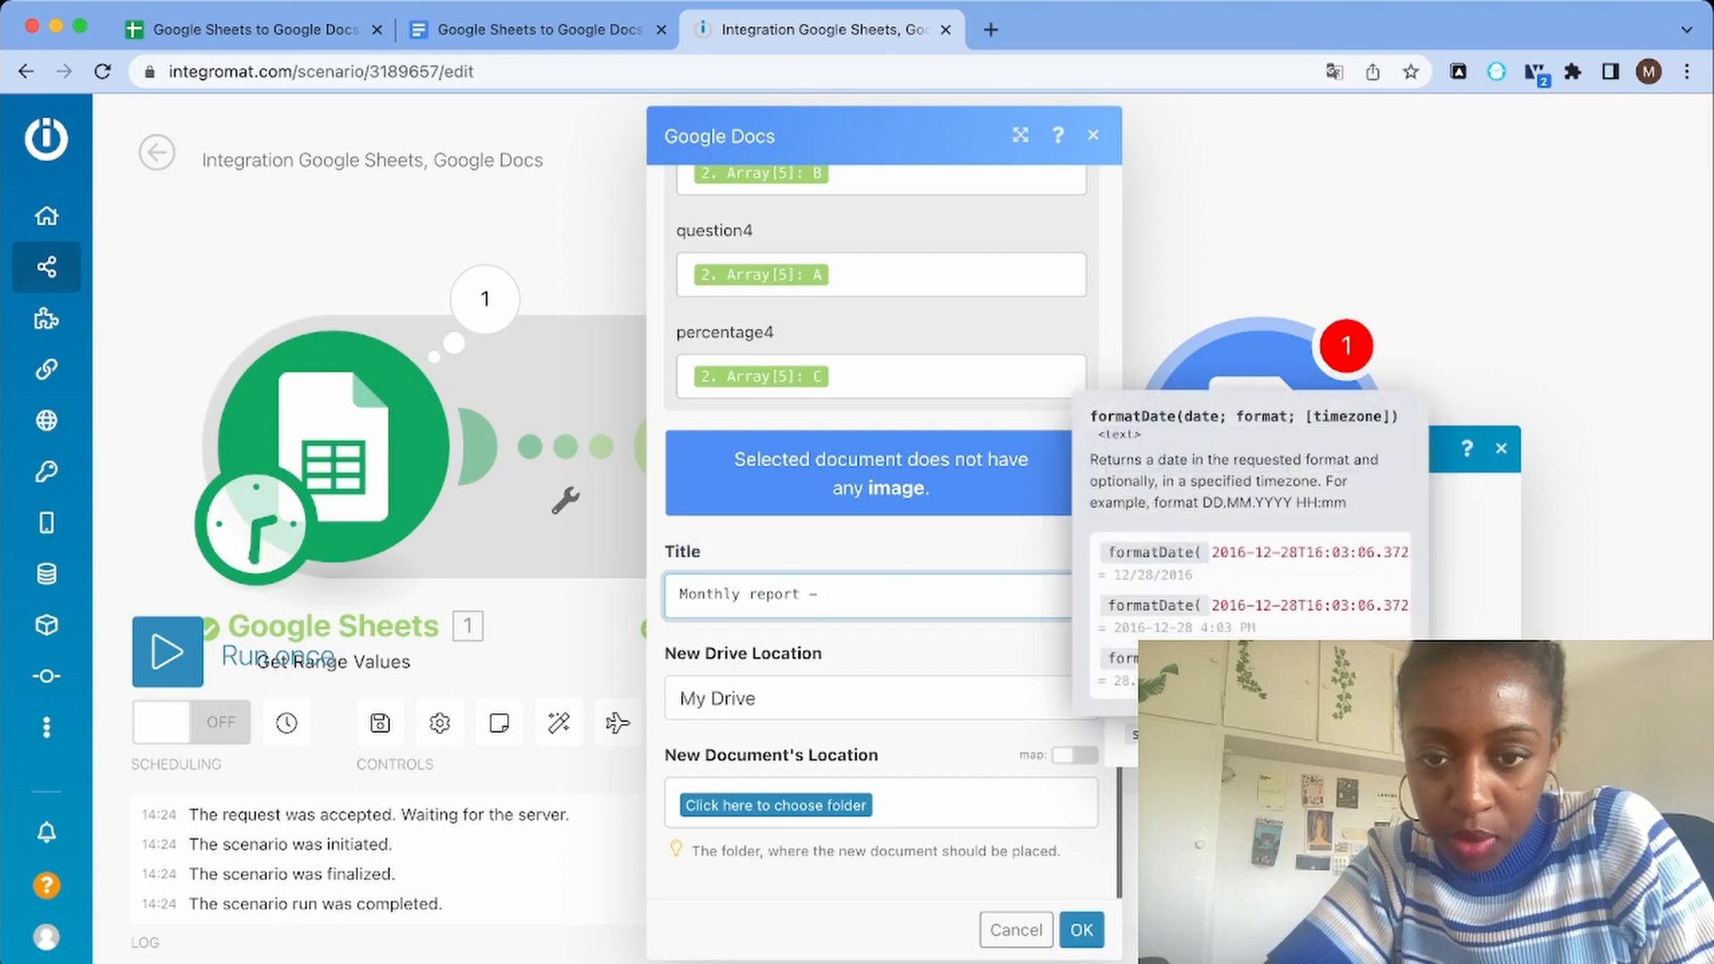
left_click(1250, 733)
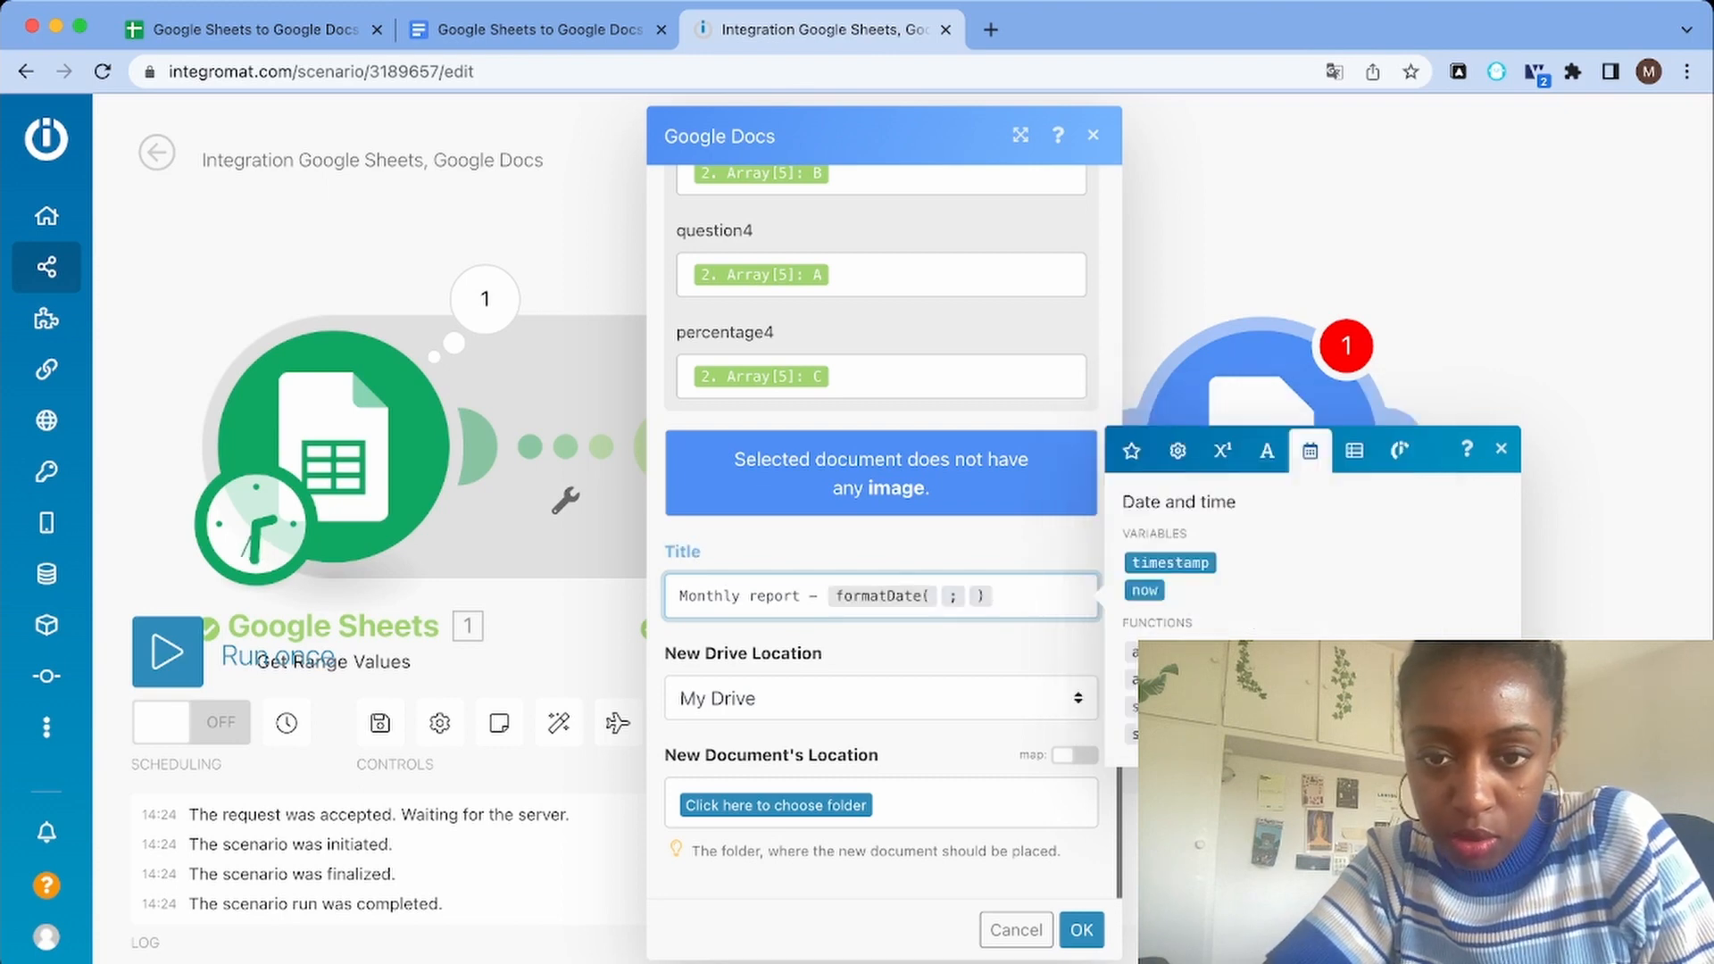
left_click(1144, 590)
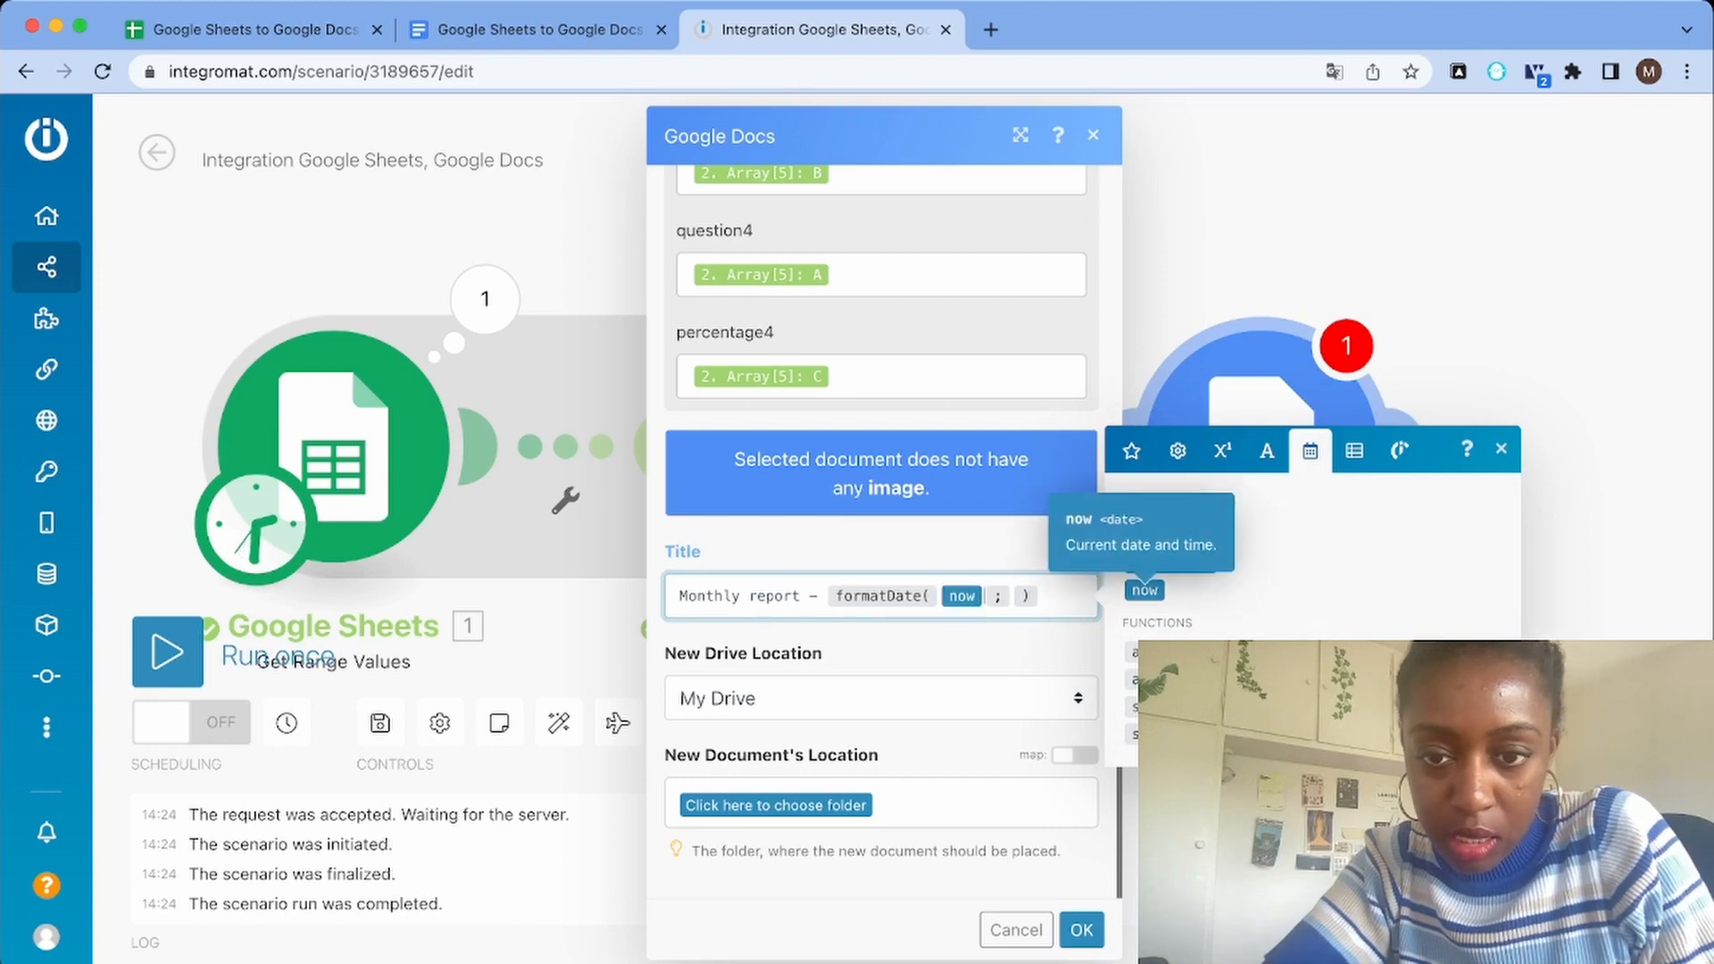
Copy YYYY-MM from the formatDate help example and insert it as the format of the title's date function
left_click(1012, 596)
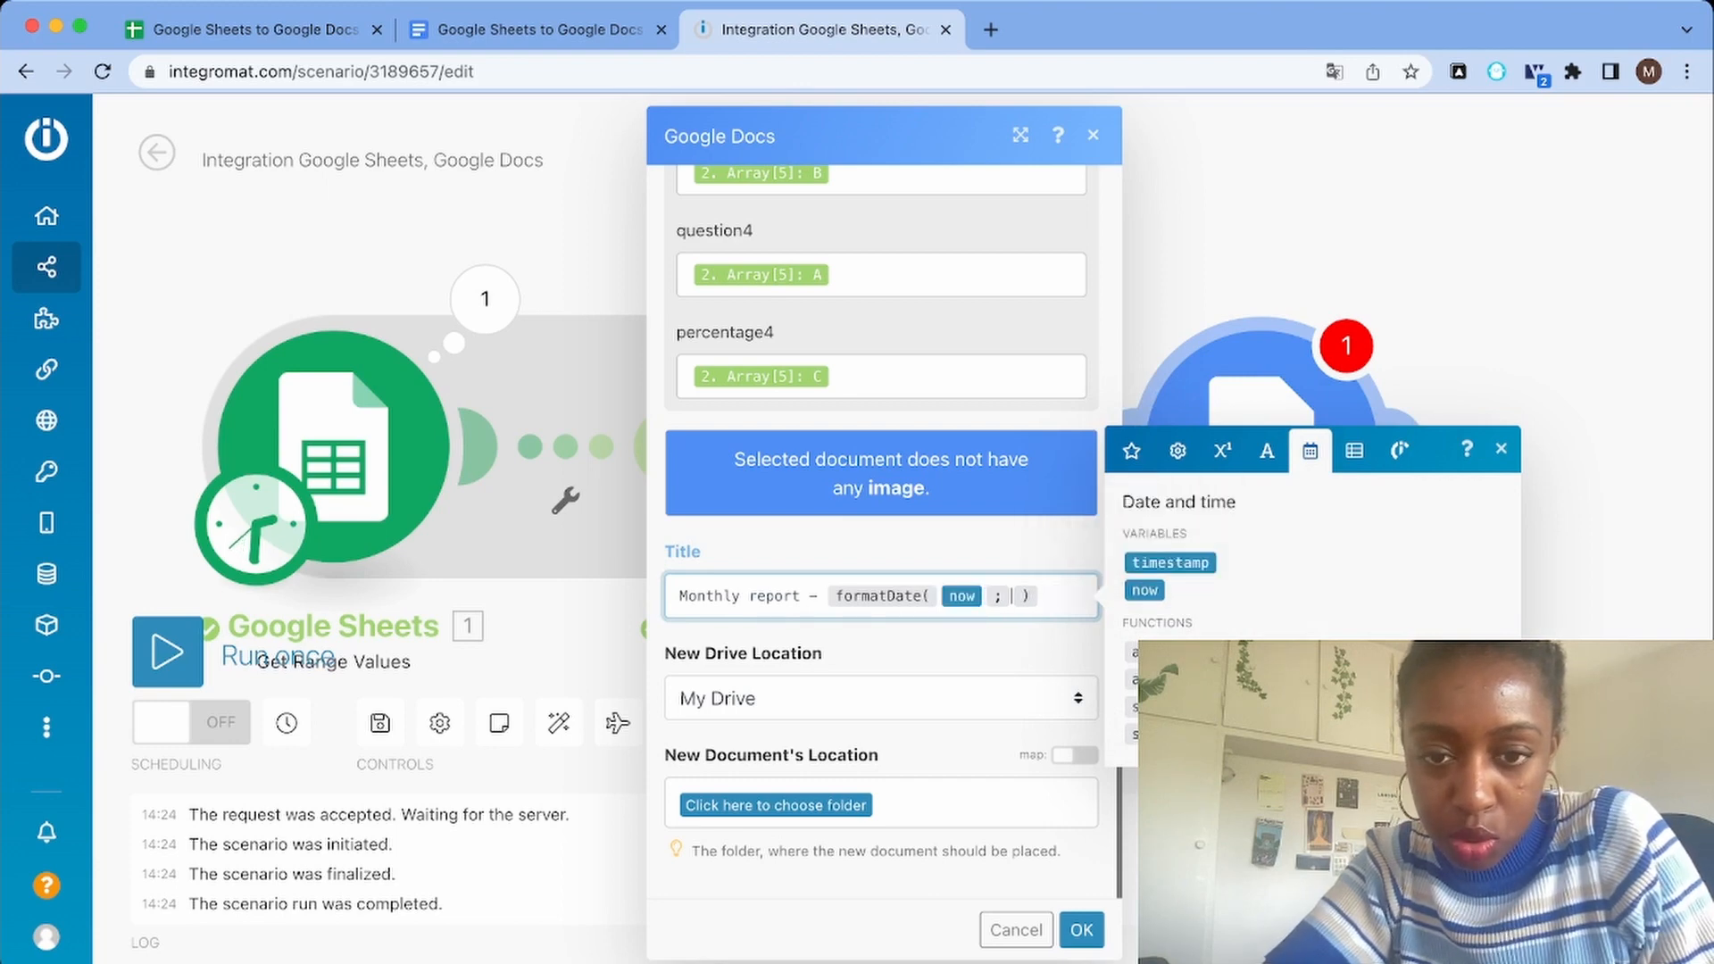
key("super+a")
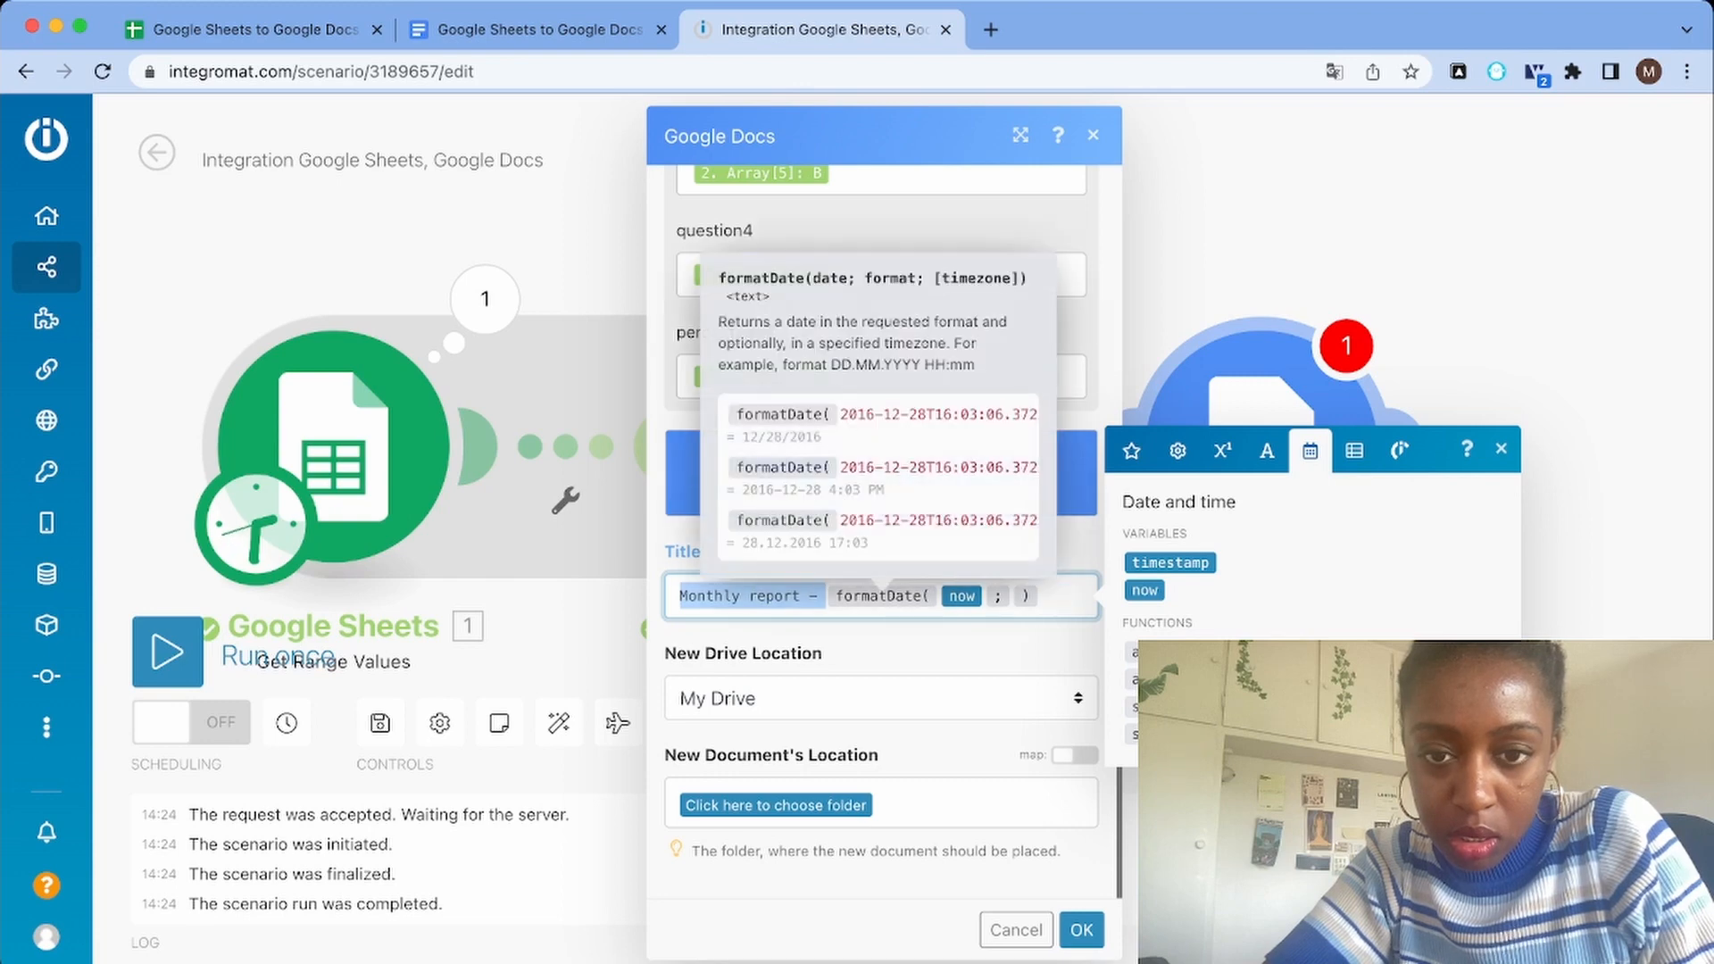
scroll(877, 467, "right", 3)
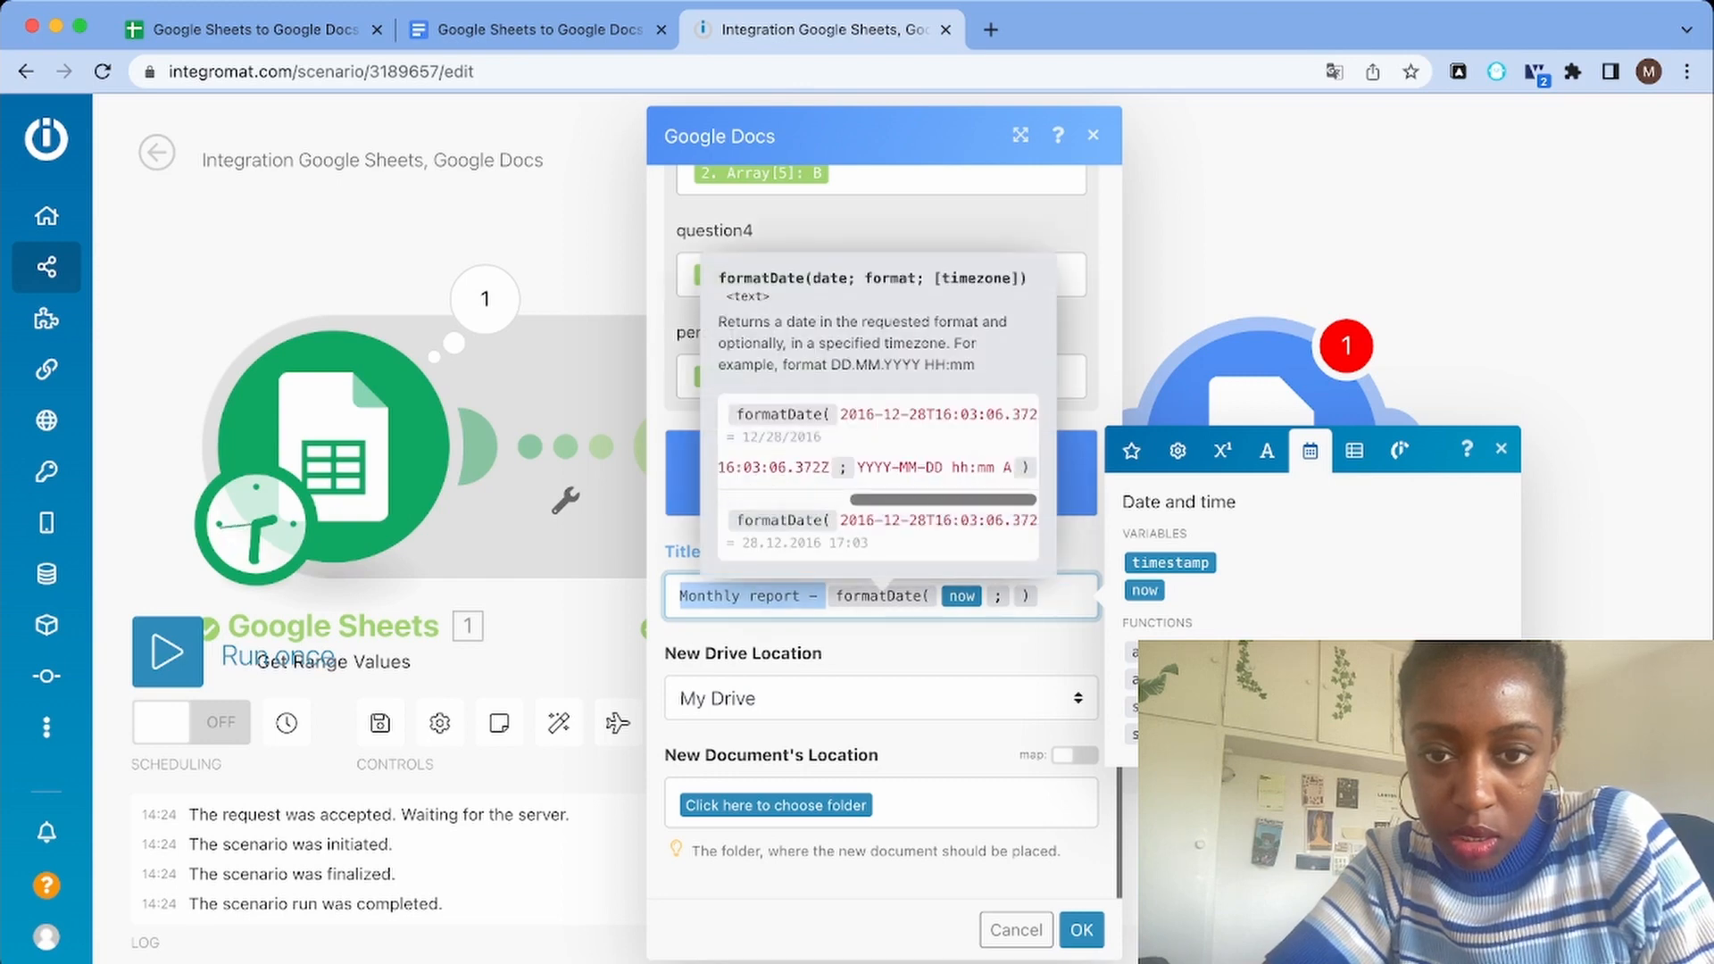
left_click_drag(858, 467, 918, 467)
key("super+c")
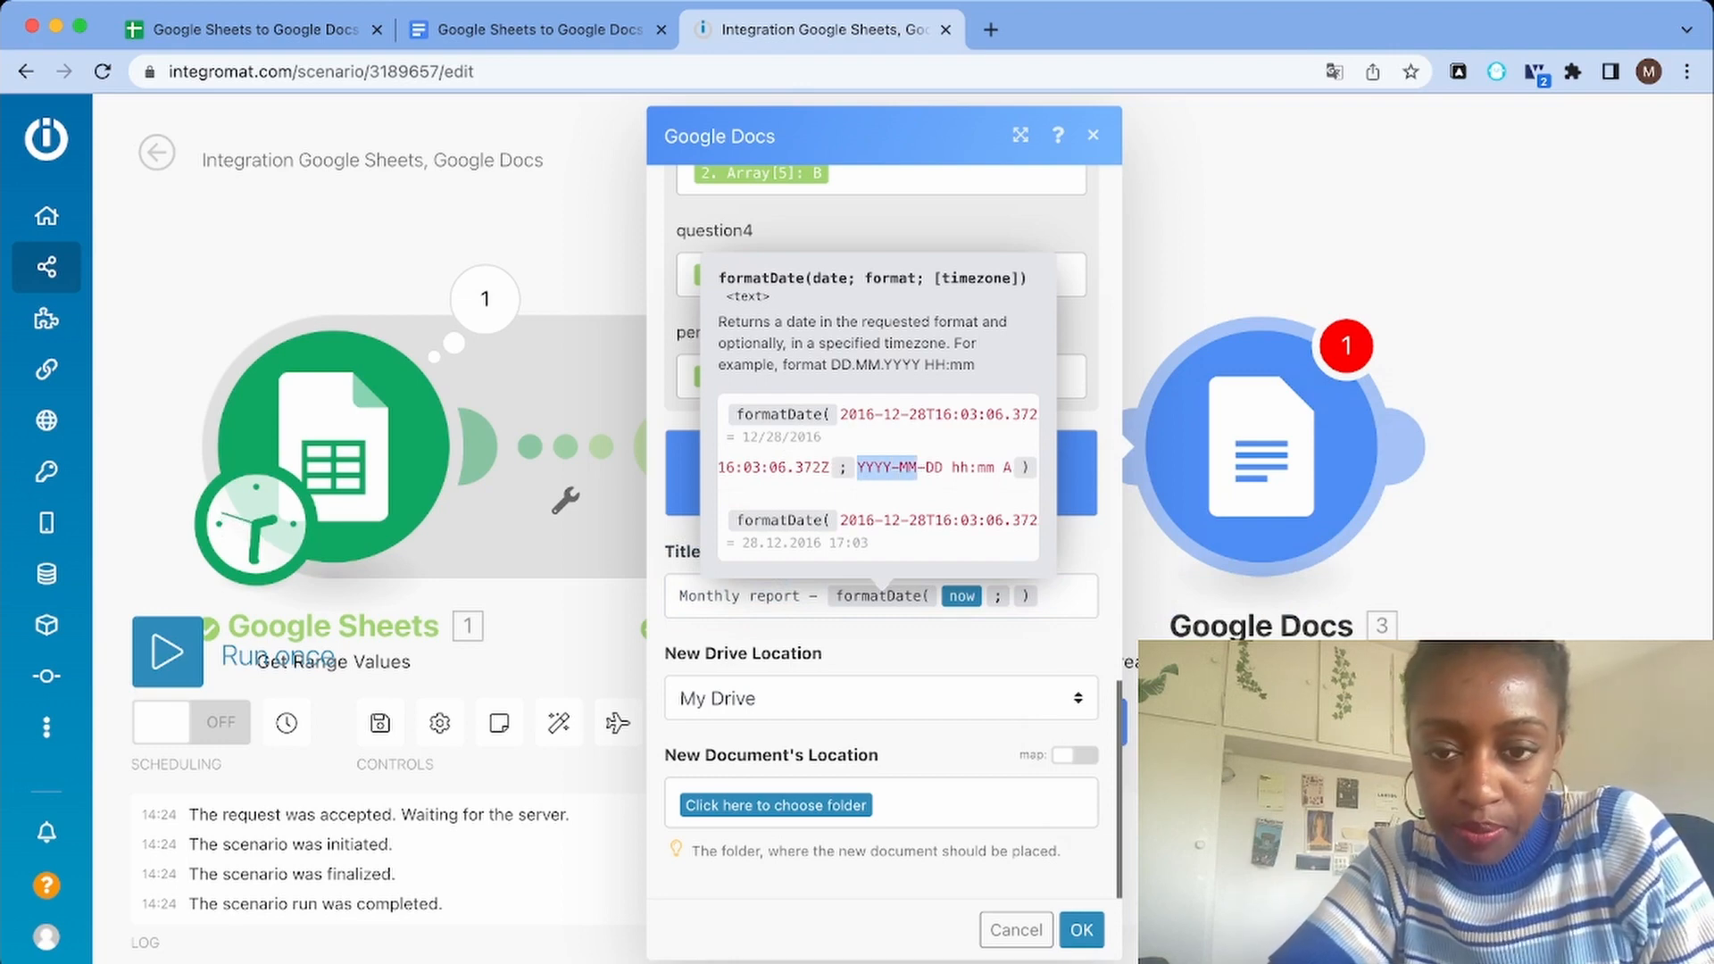
left_click(1011, 595)
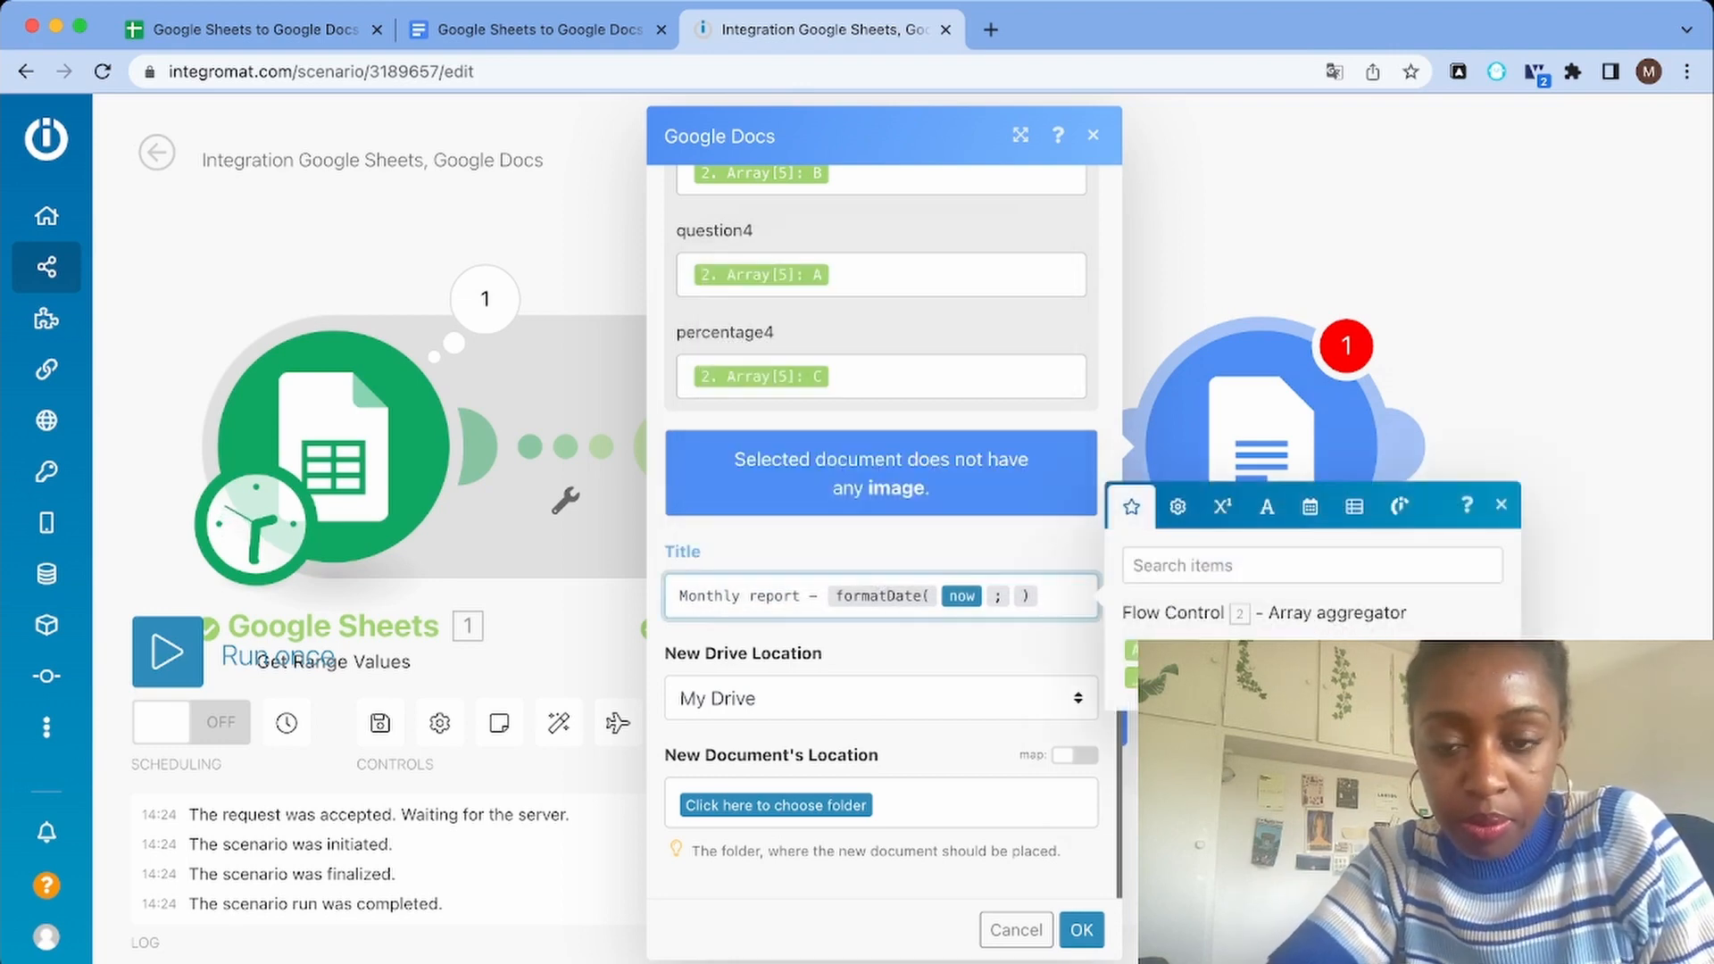
key("super+v")
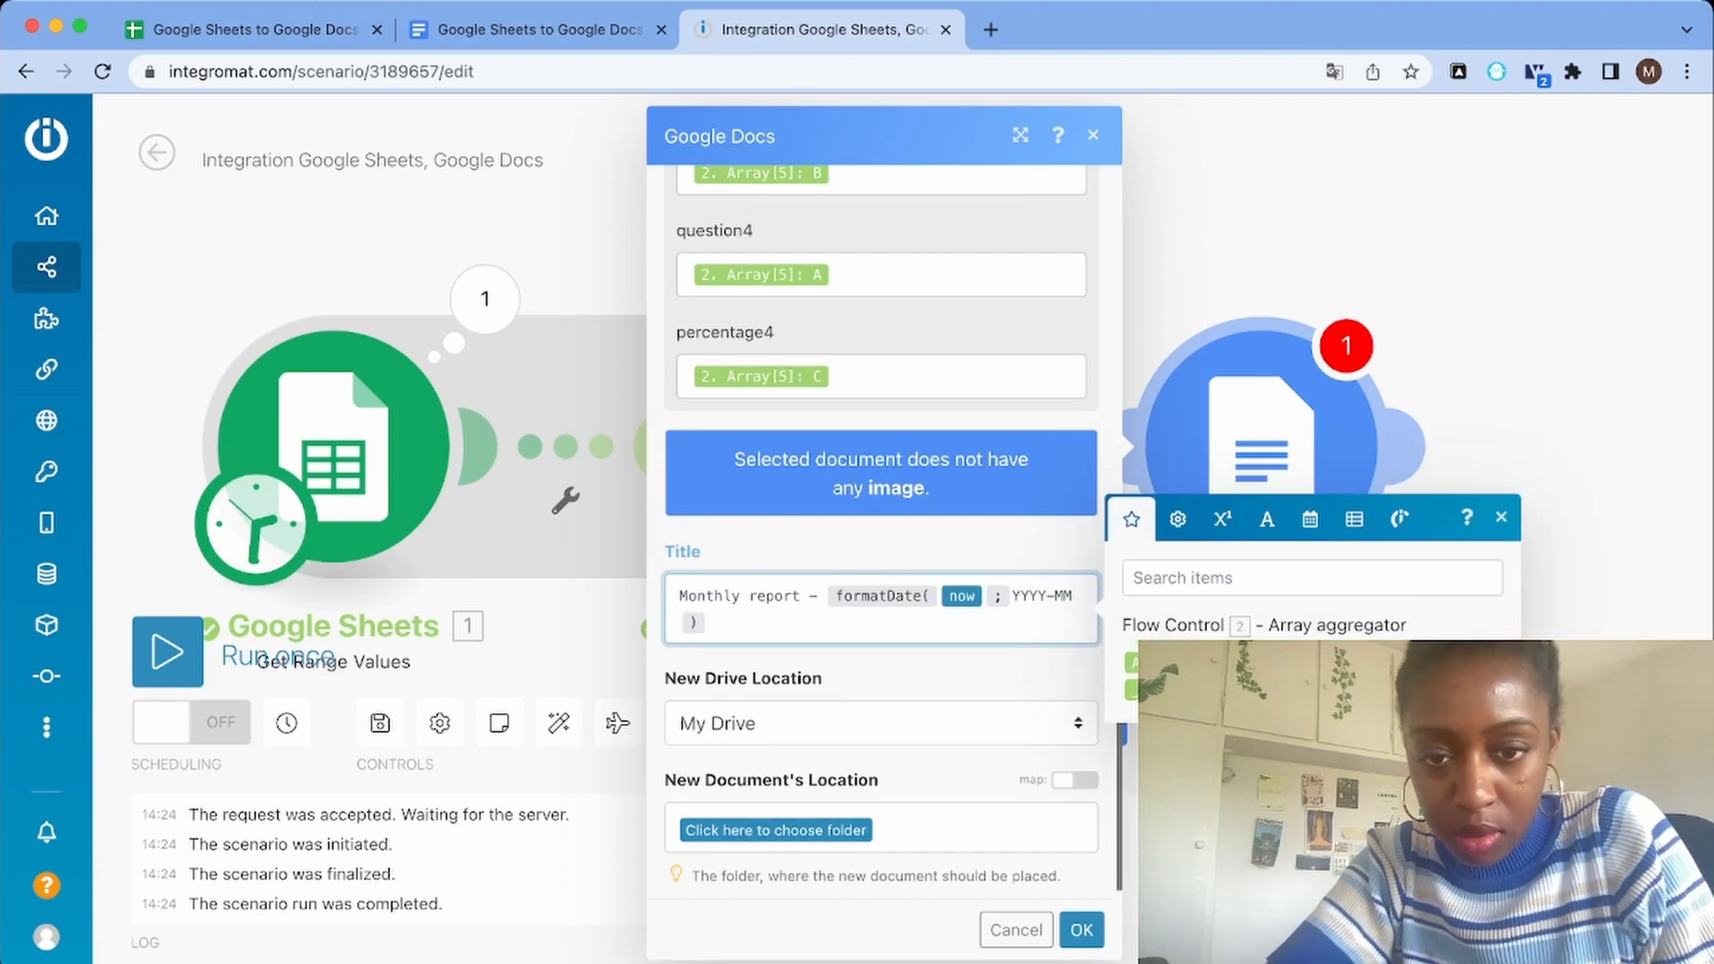
key("Escape")
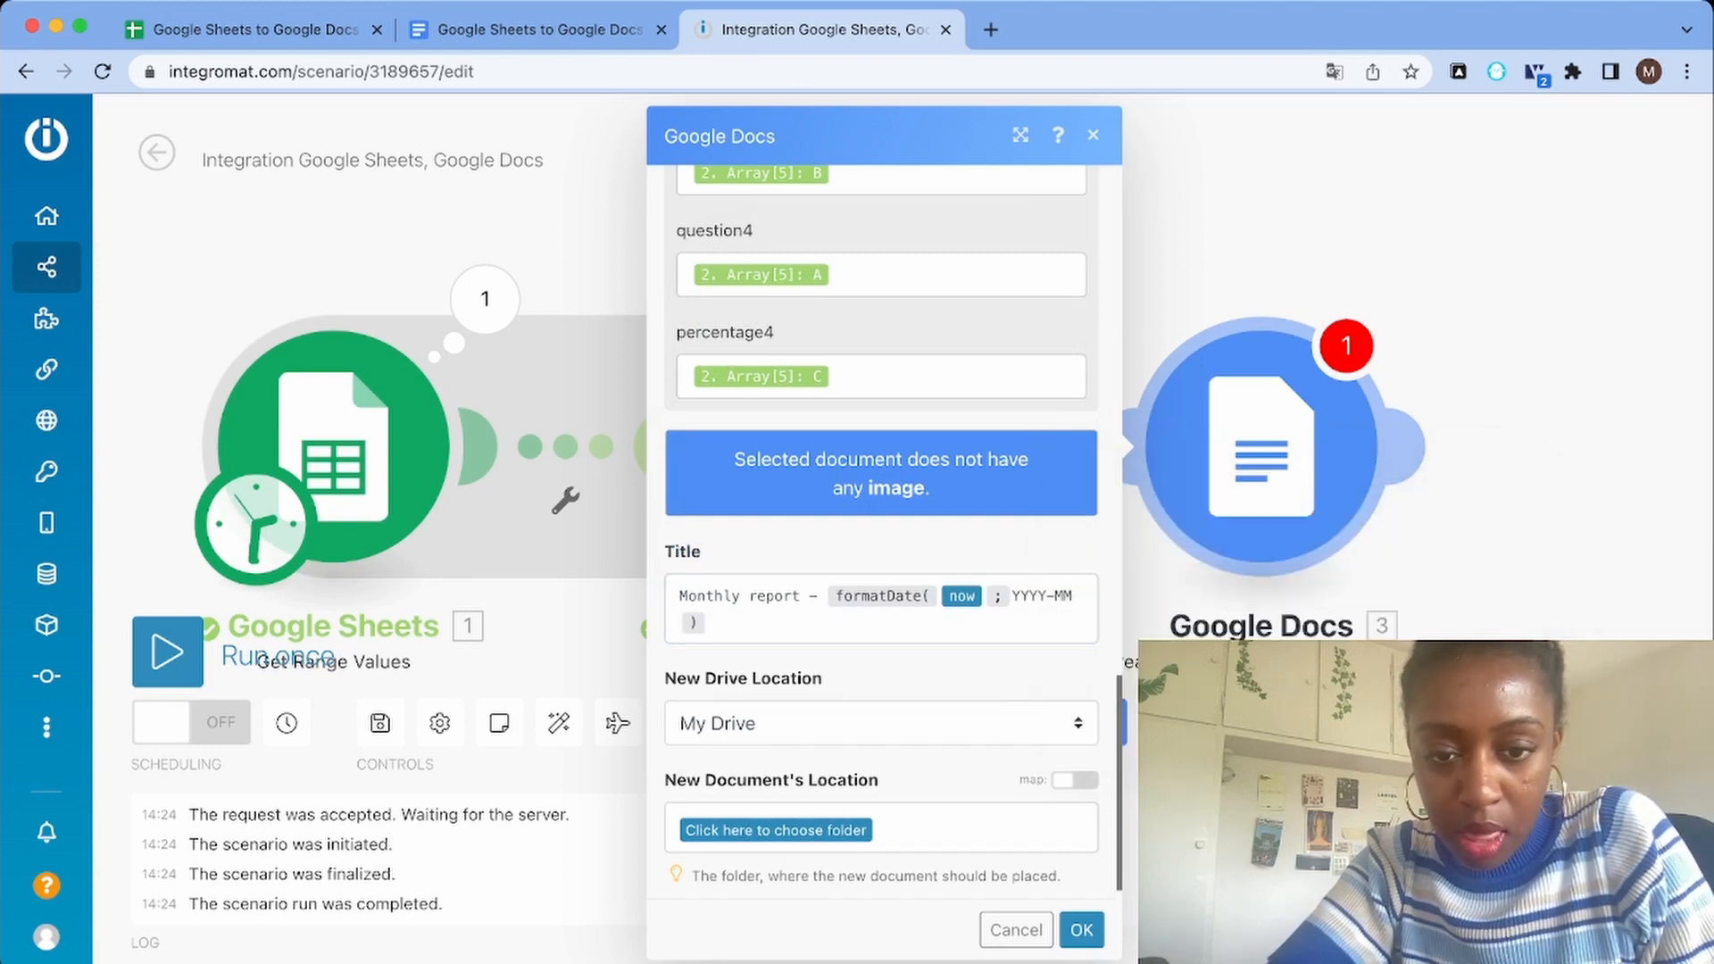
Set the new document's location to the root folder of My Drive and confirm the Google Docs module's settings
scroll(882, 527, "down", 1)
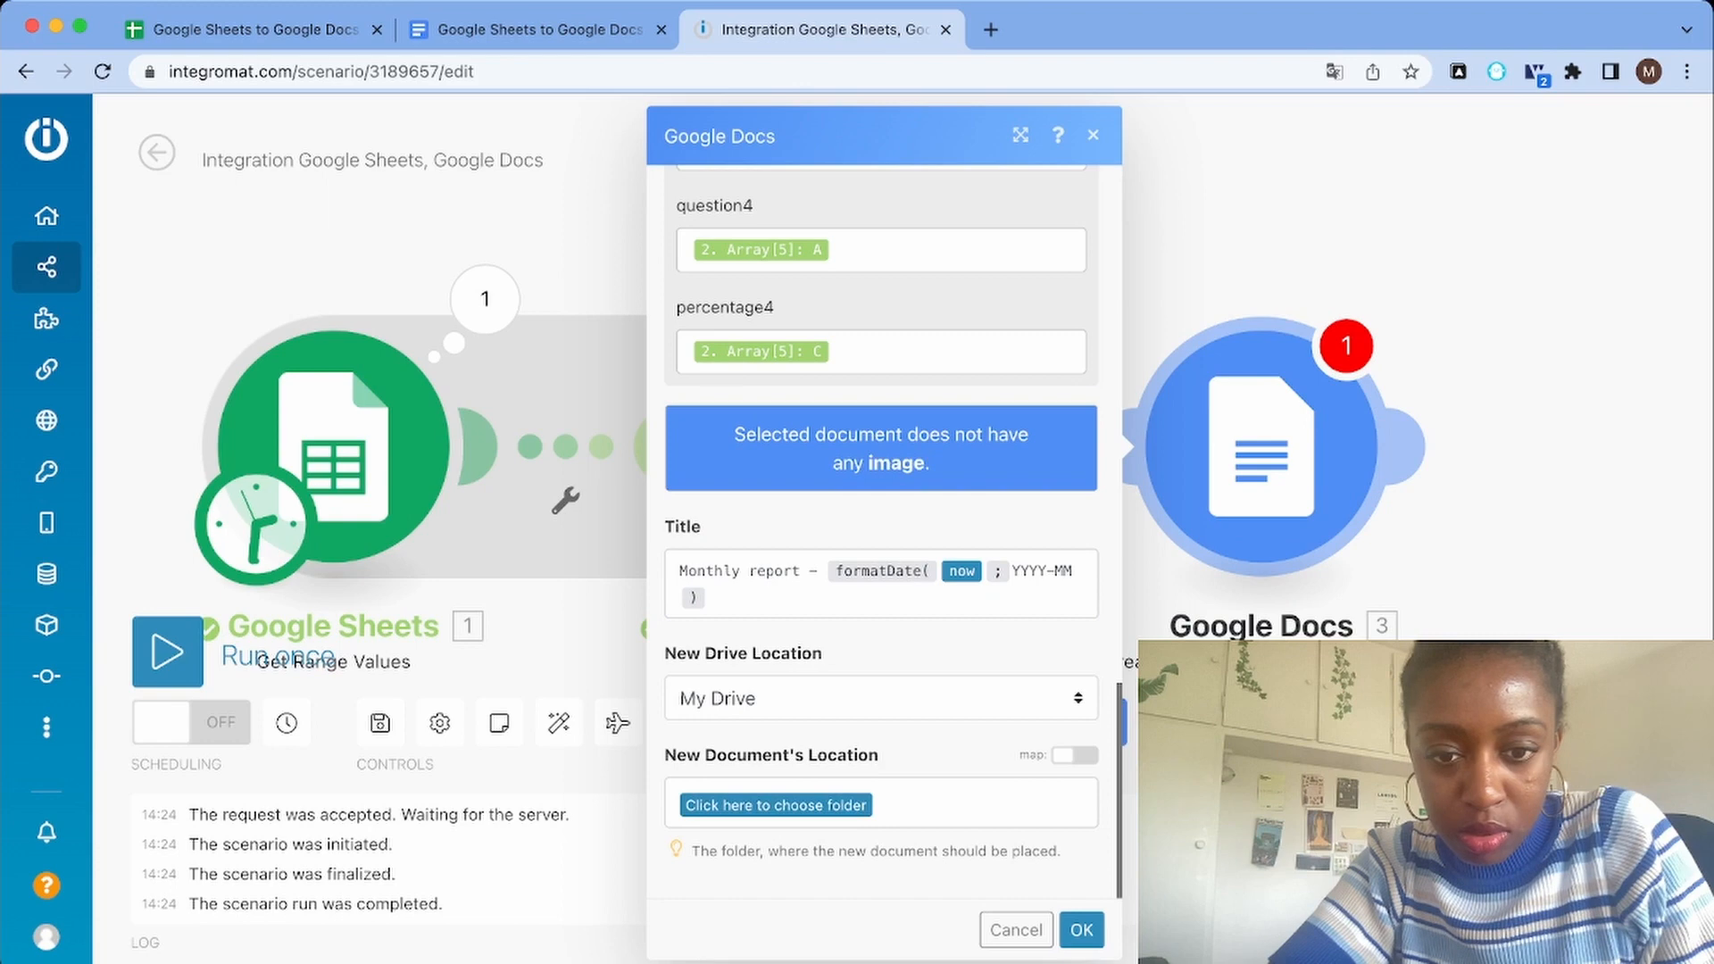
left_click(776, 805)
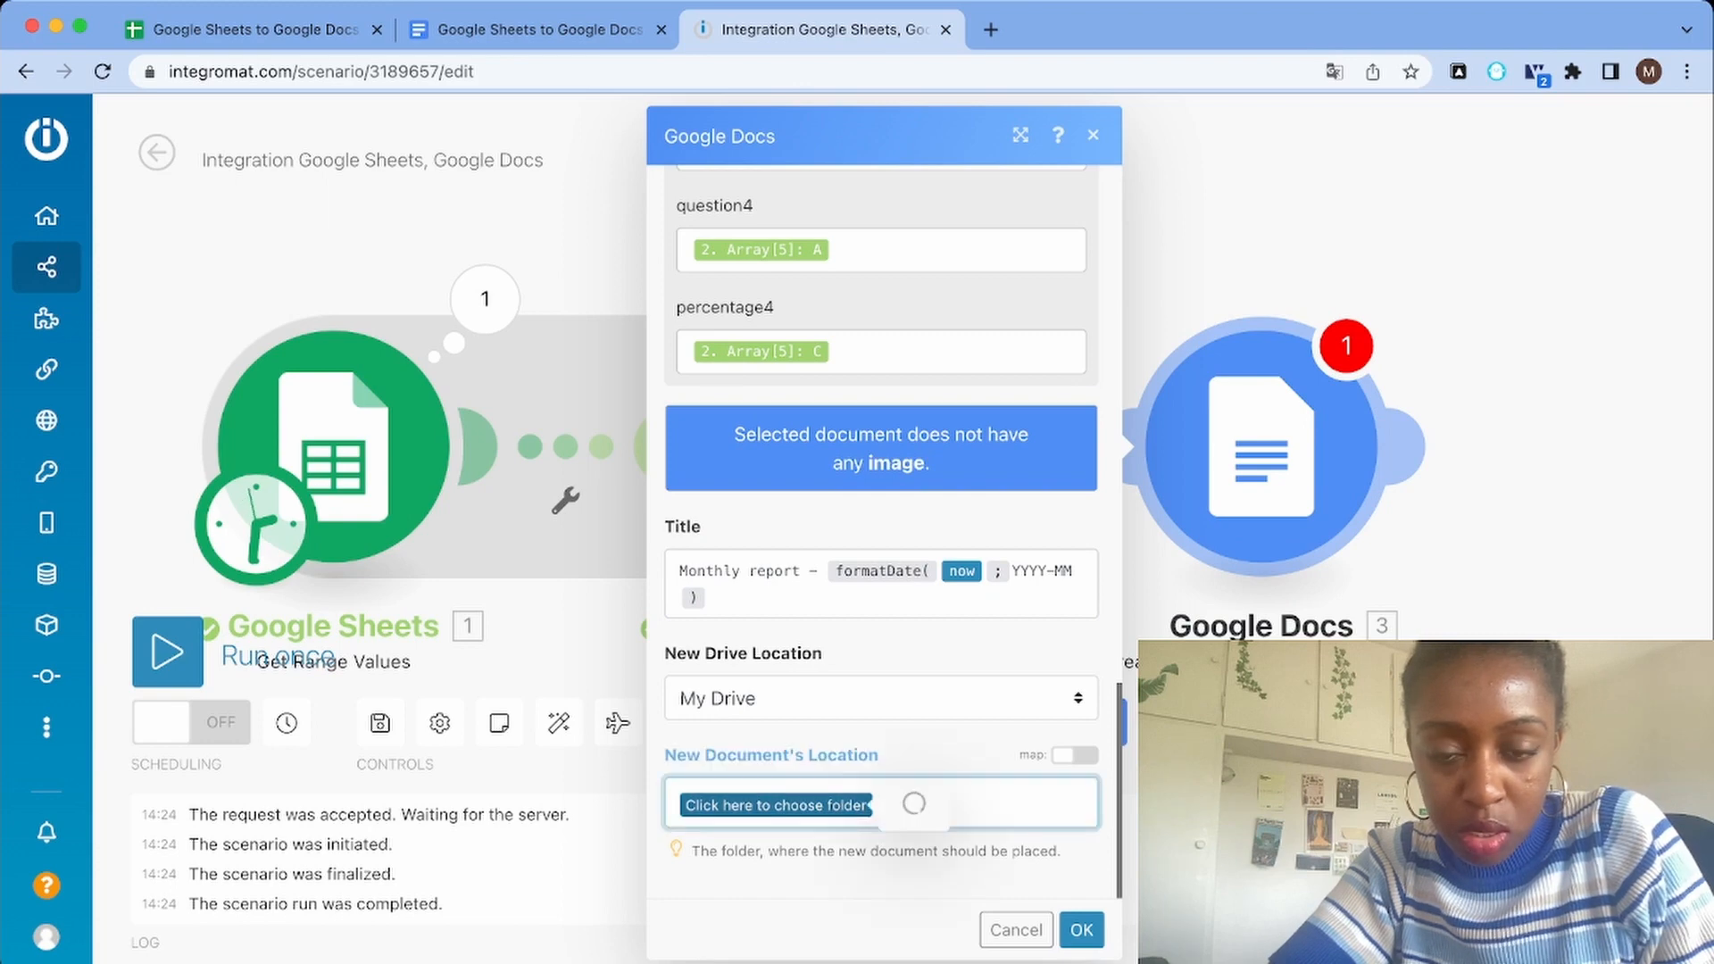
left_click(919, 782)
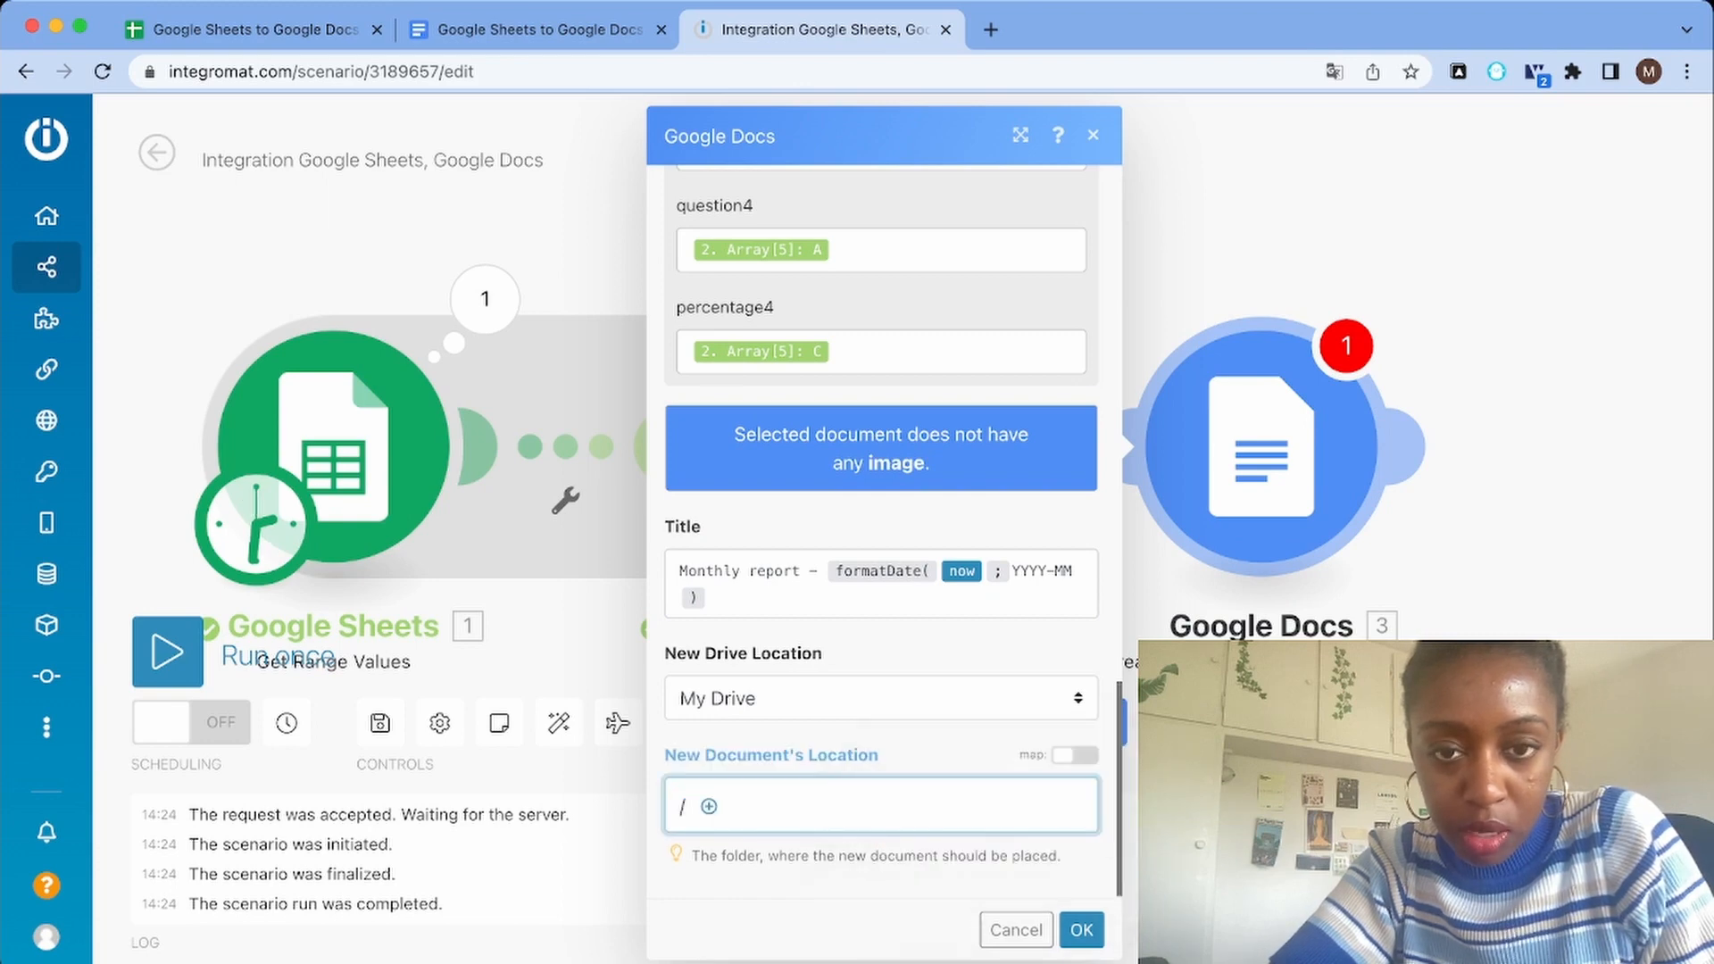
left_click(1081, 929)
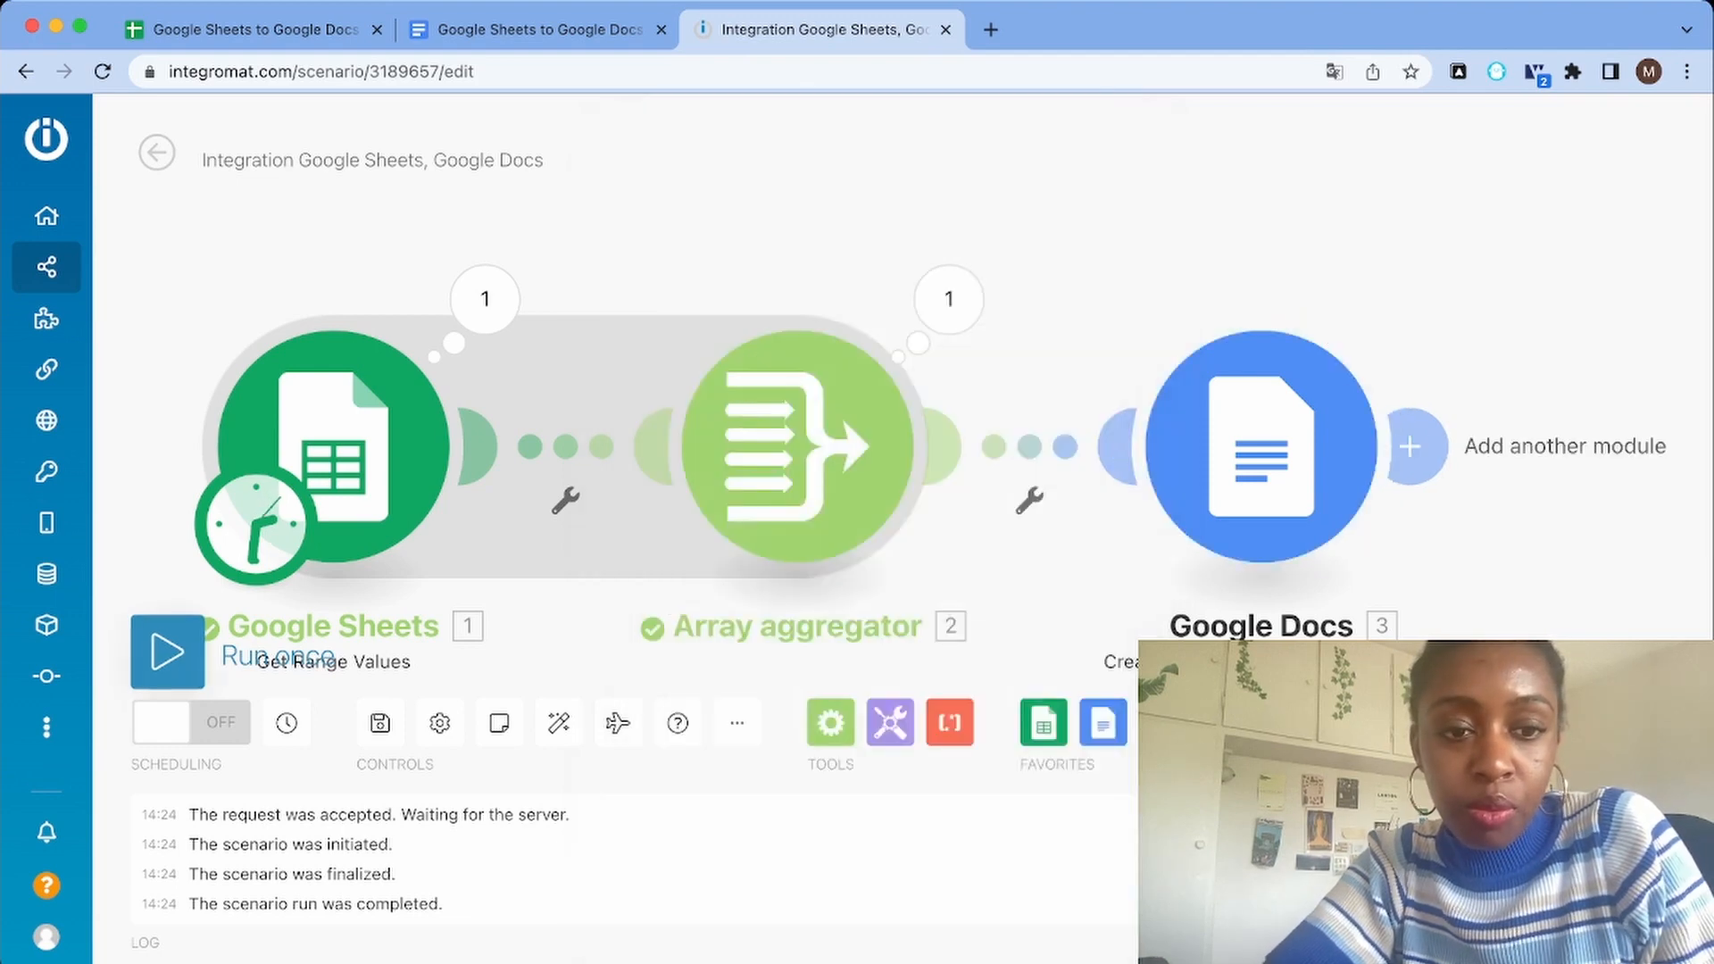
Run the scenario once and open the created document in a new browser tab using the web view link from the Google Docs module's output
left_click(168, 647)
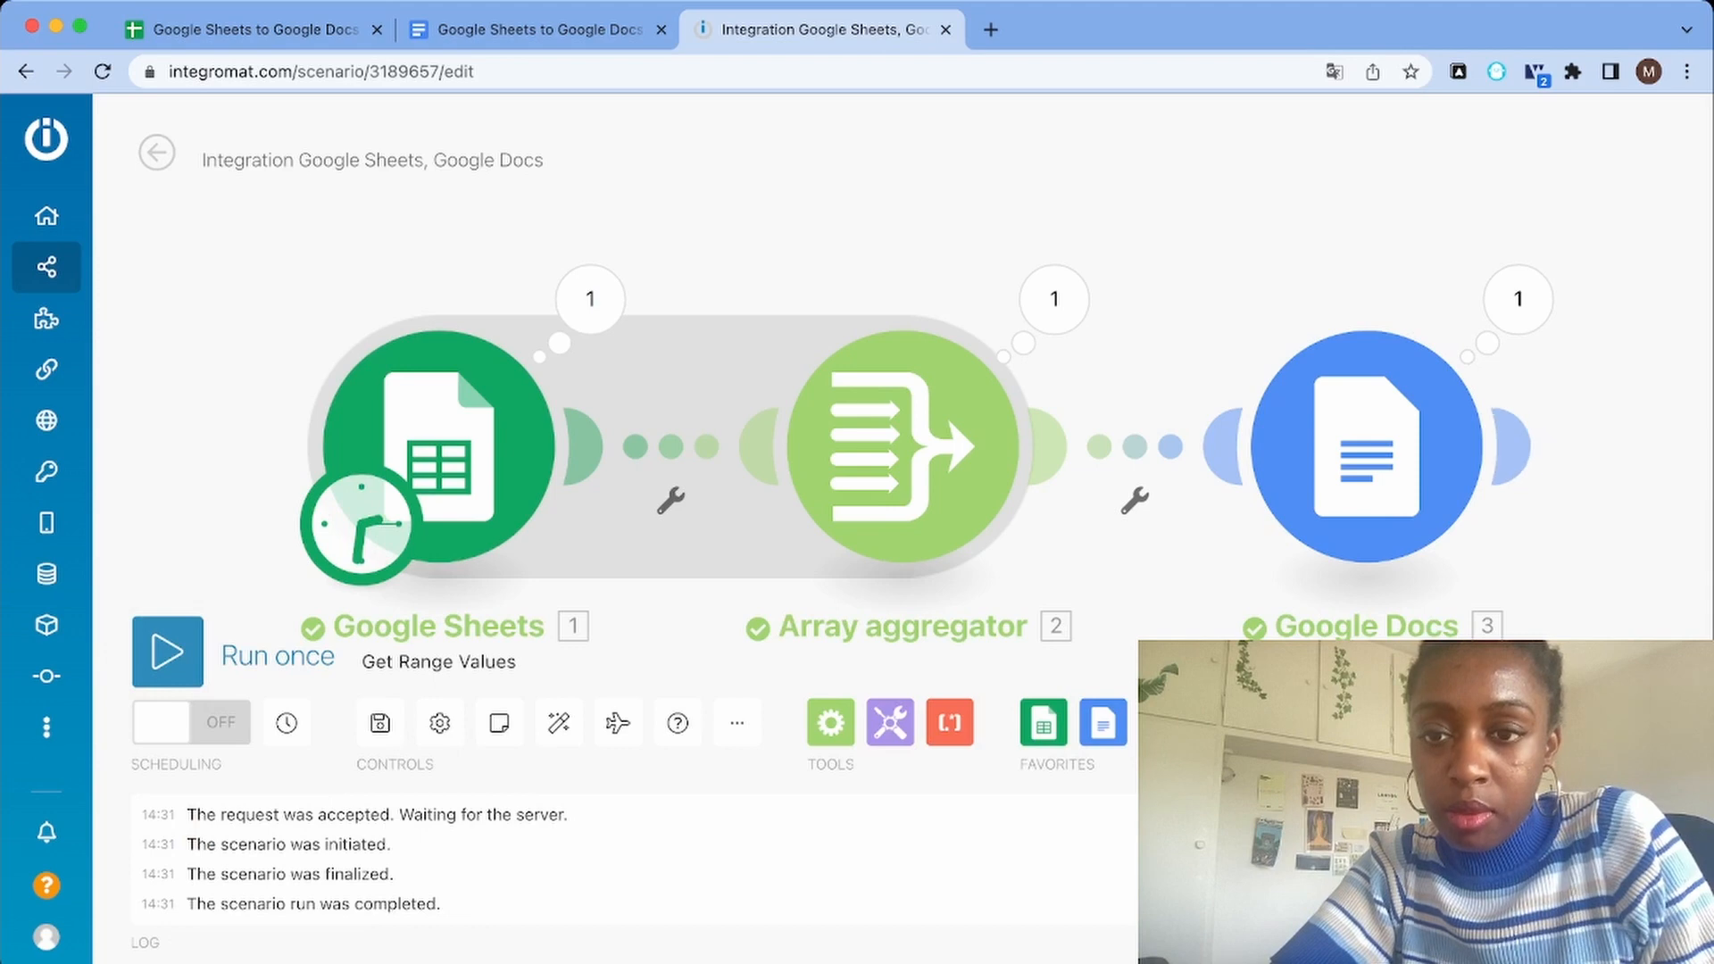
left_click(1518, 299)
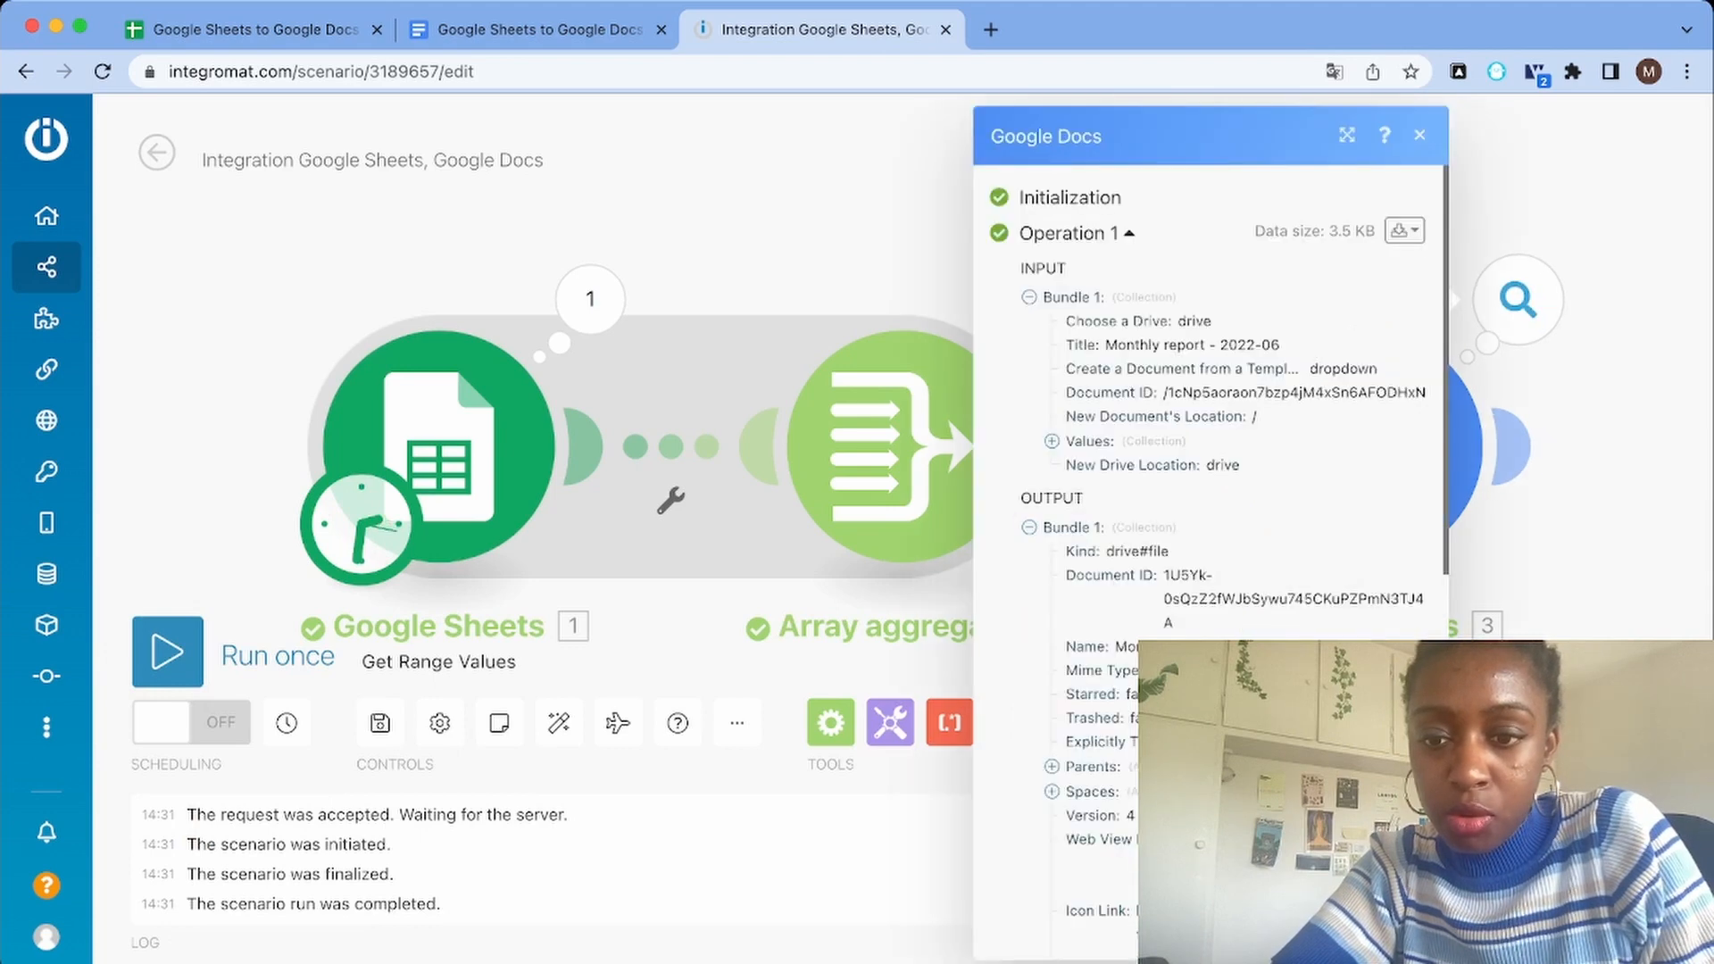
scroll(1210, 536, "down", 2)
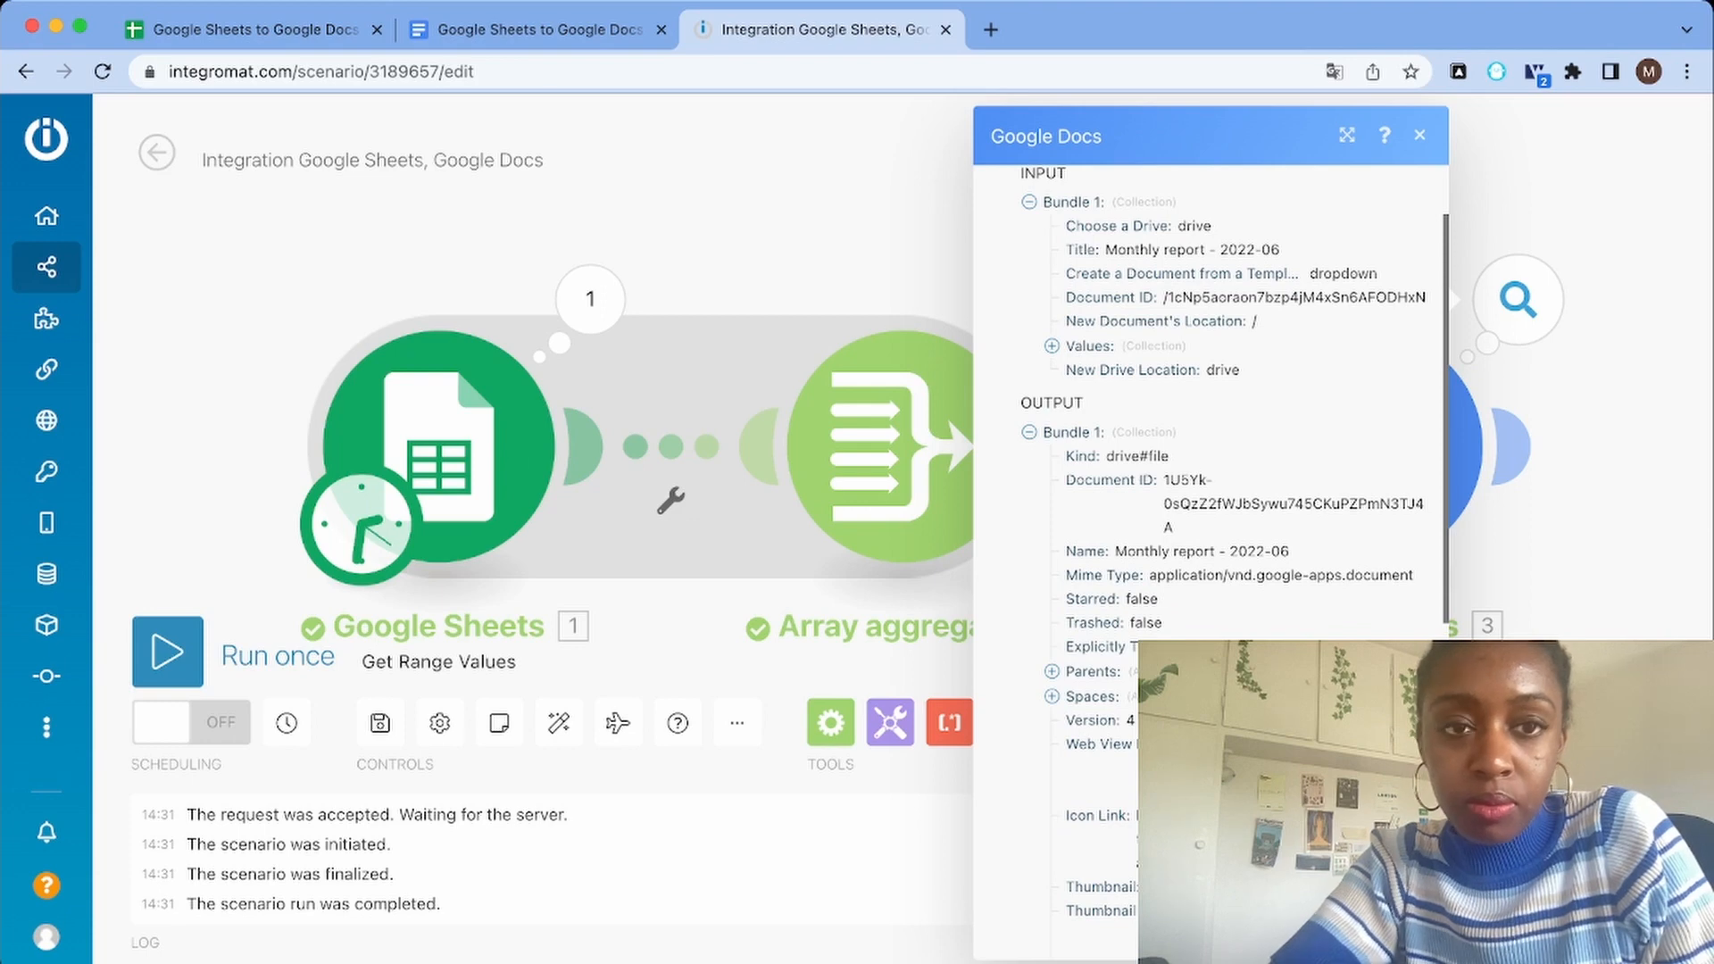
left_click(991, 30)
key("Return")
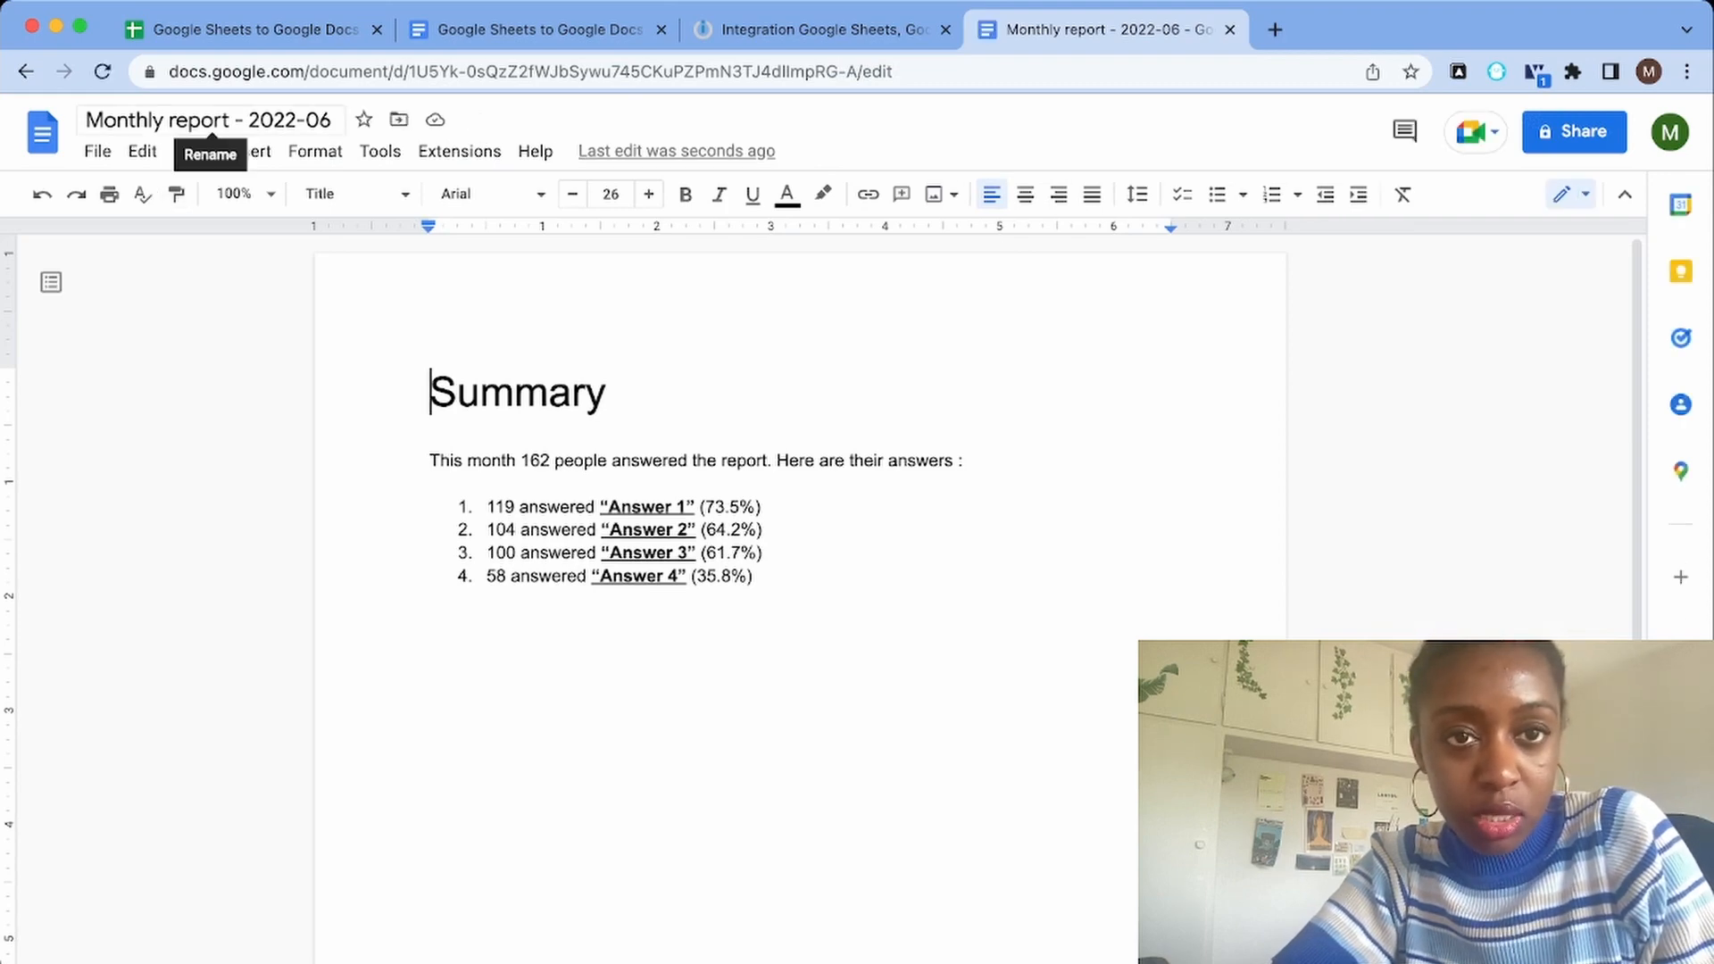
Compare the generated monthly report with the Google Docs template and the answer figures in the source spreadsheet
left_click(537, 30)
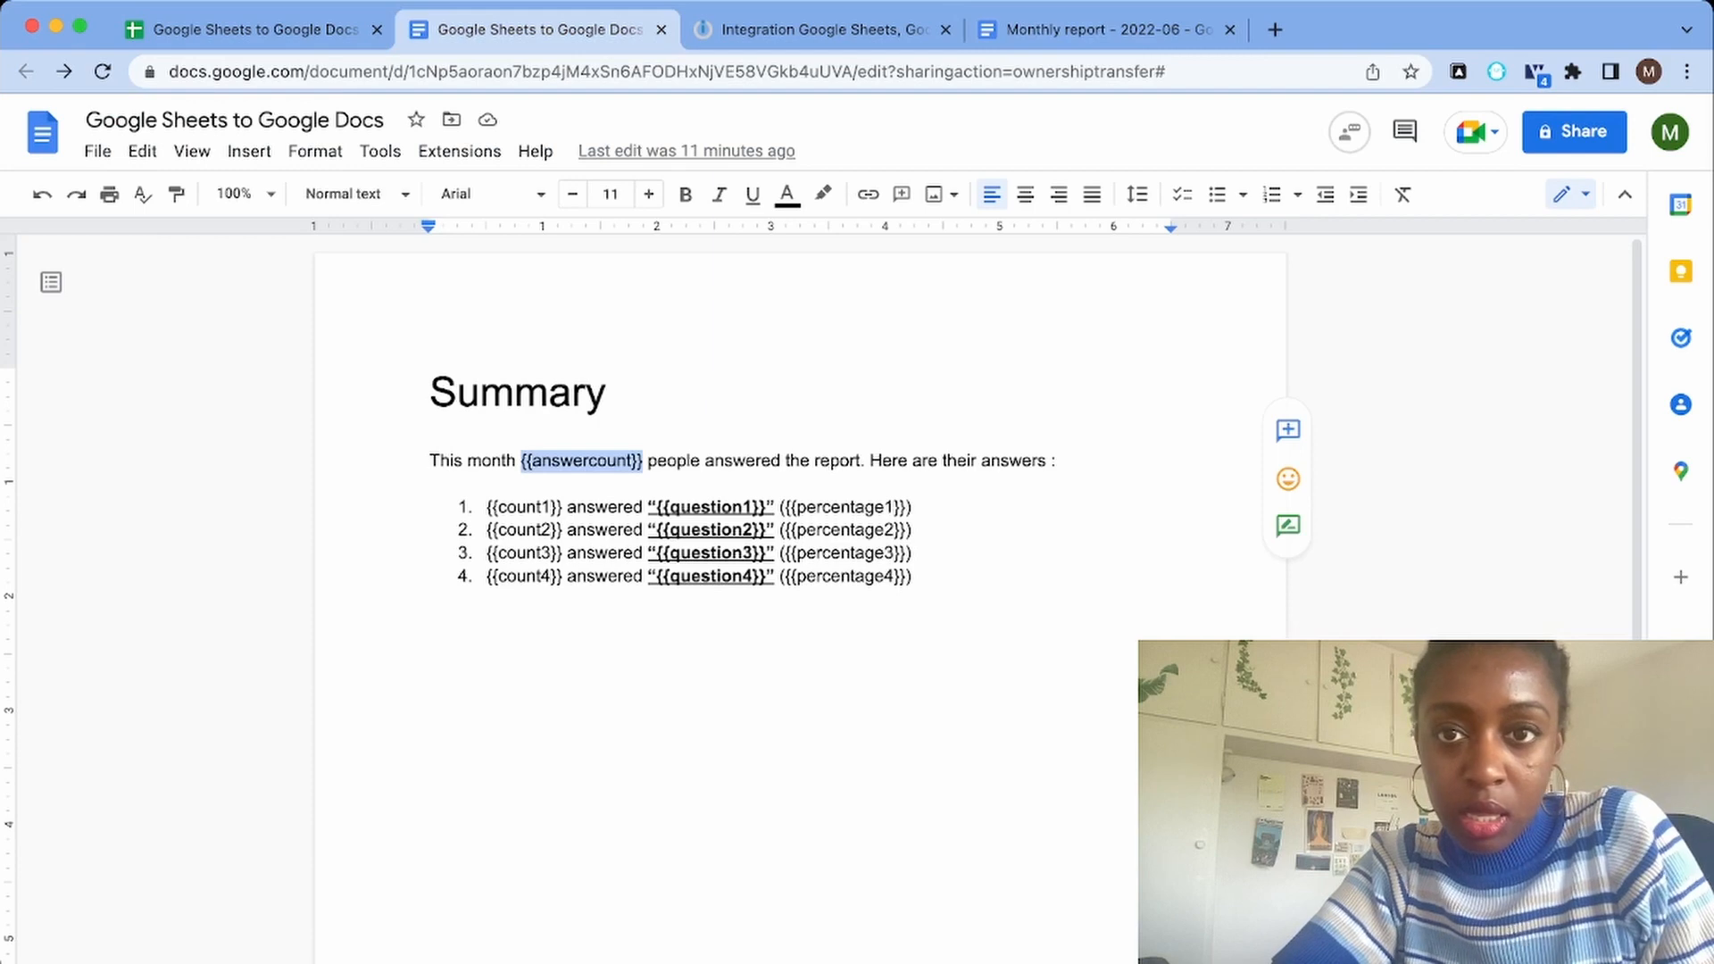
left_click(1105, 29)
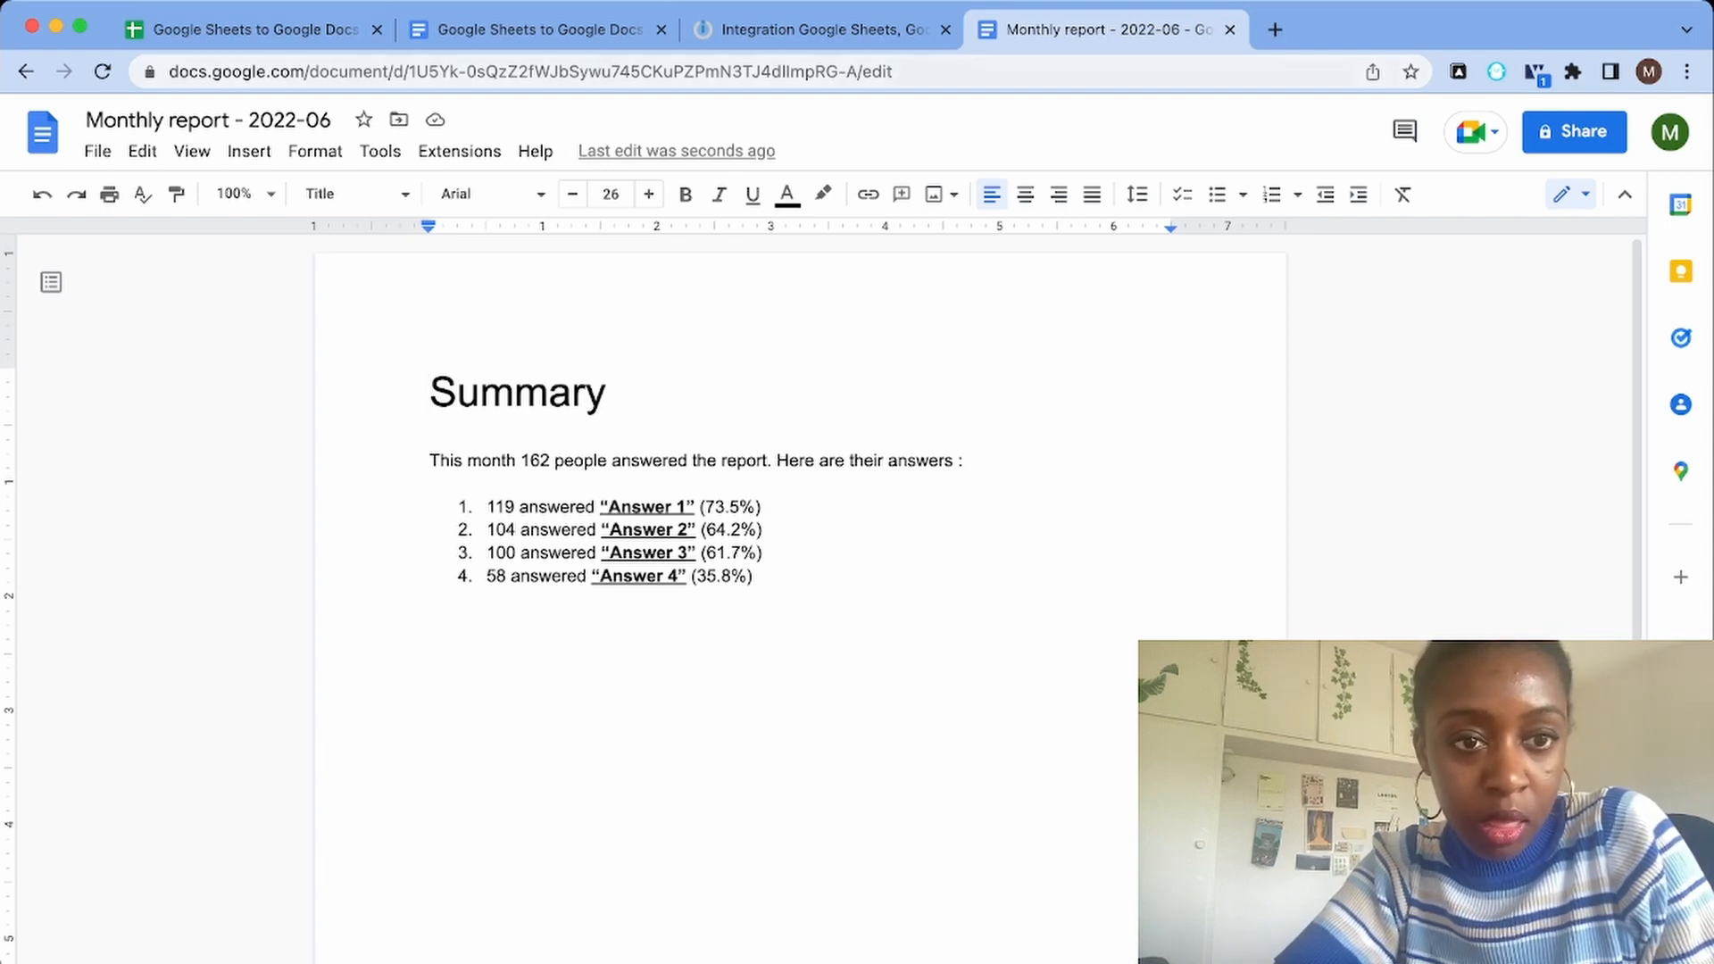
left_click(325, 31)
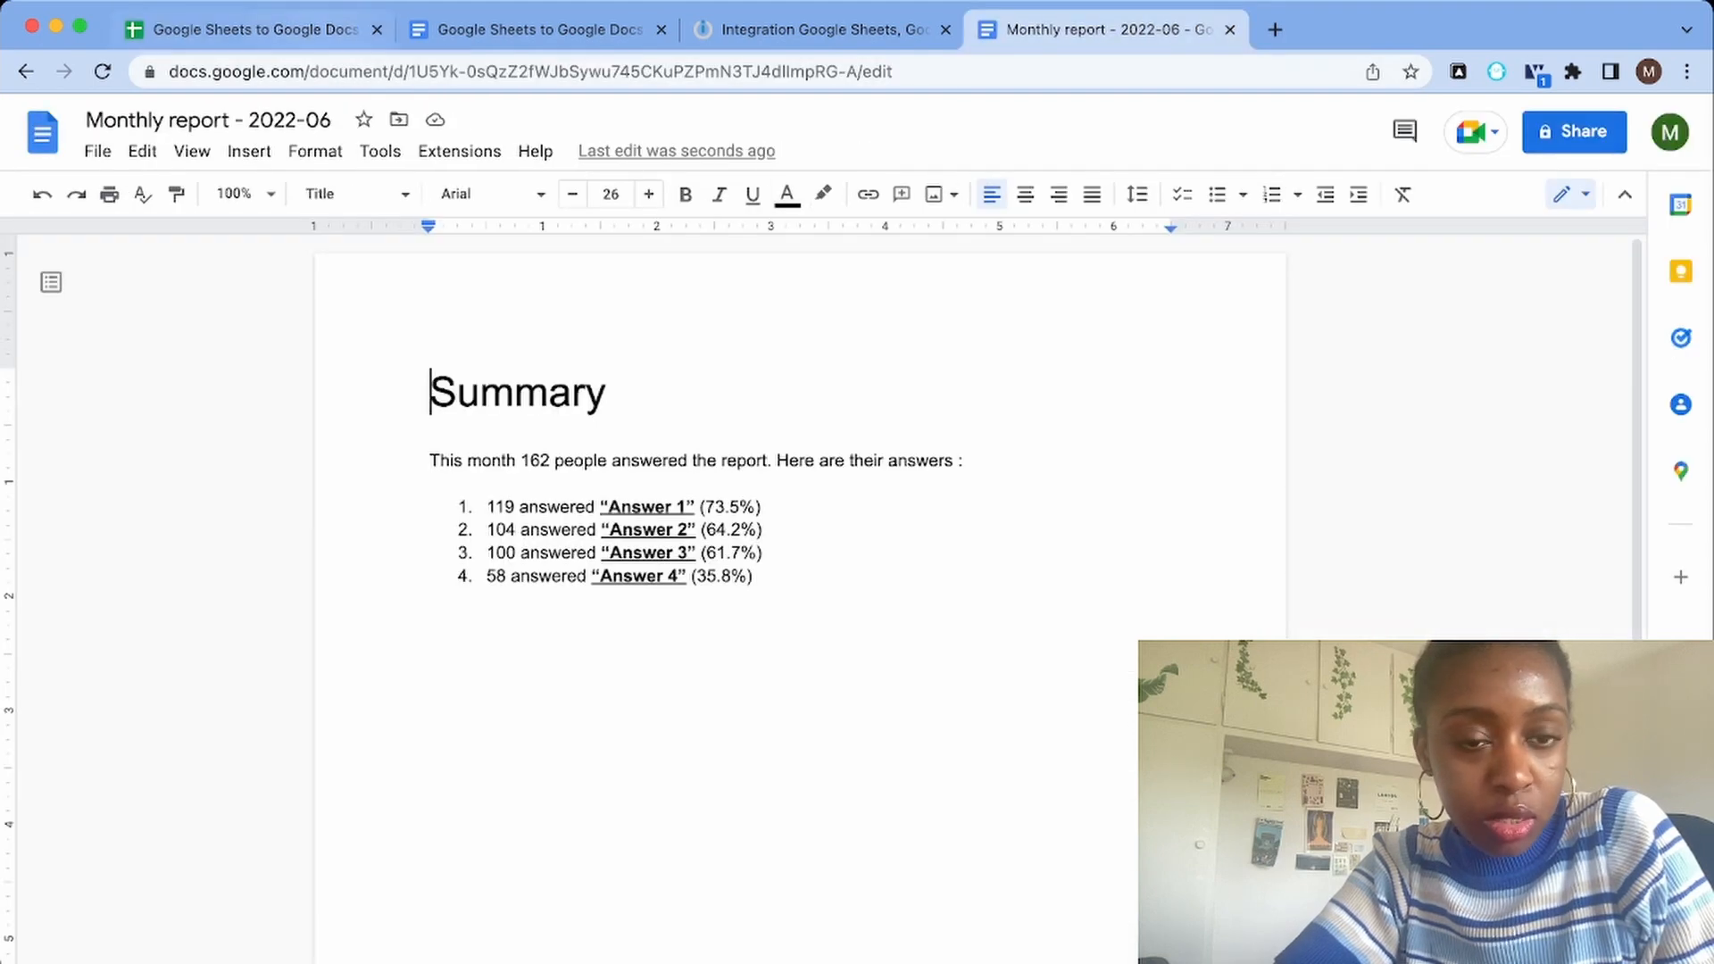
left_click(325, 30)
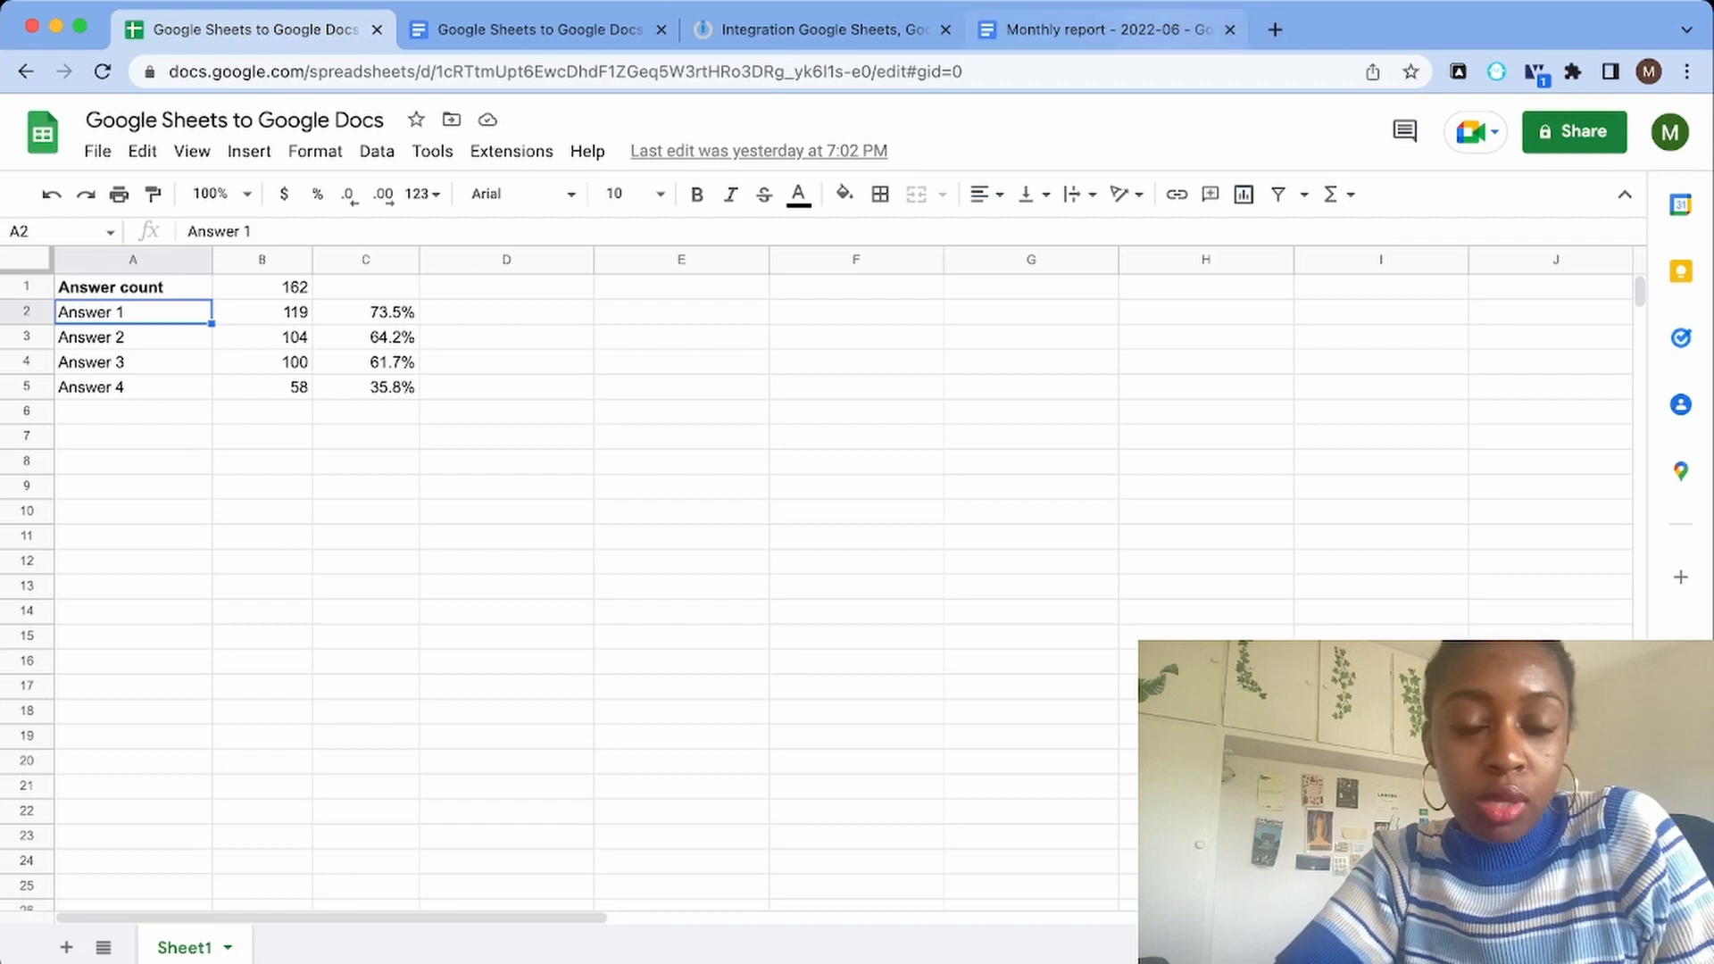
left_click(1106, 30)
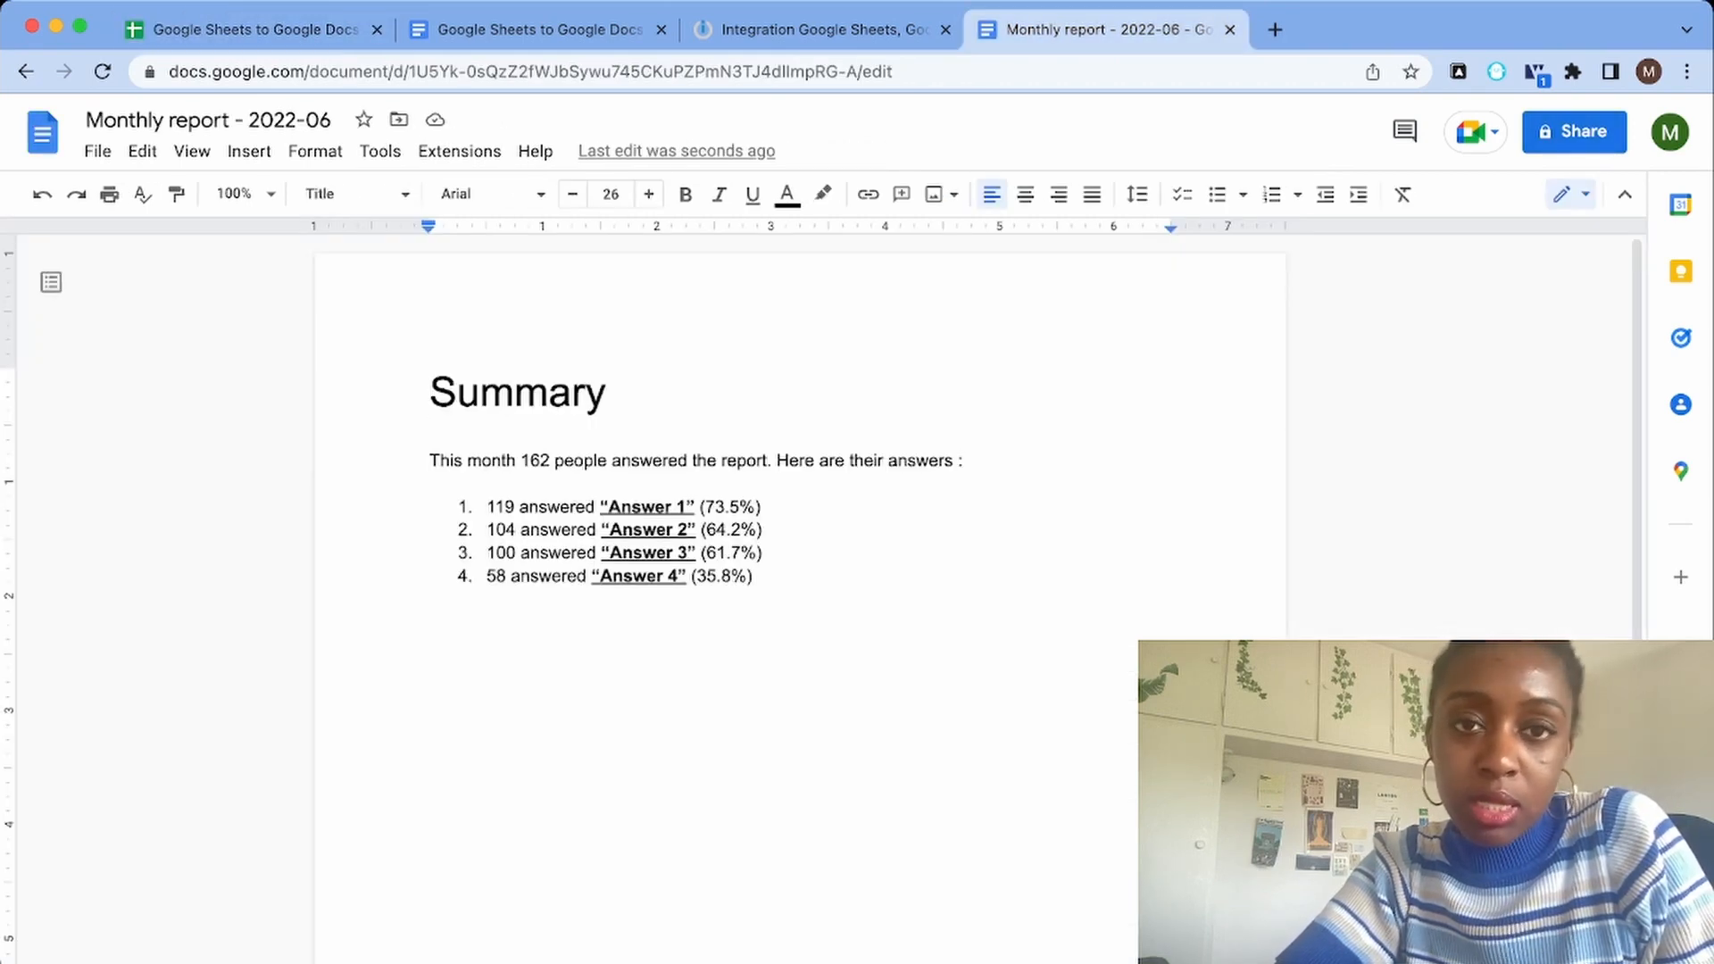
Return to the Integromat scenario and schedule it by days of the month, running on day 1
left_click(823, 31)
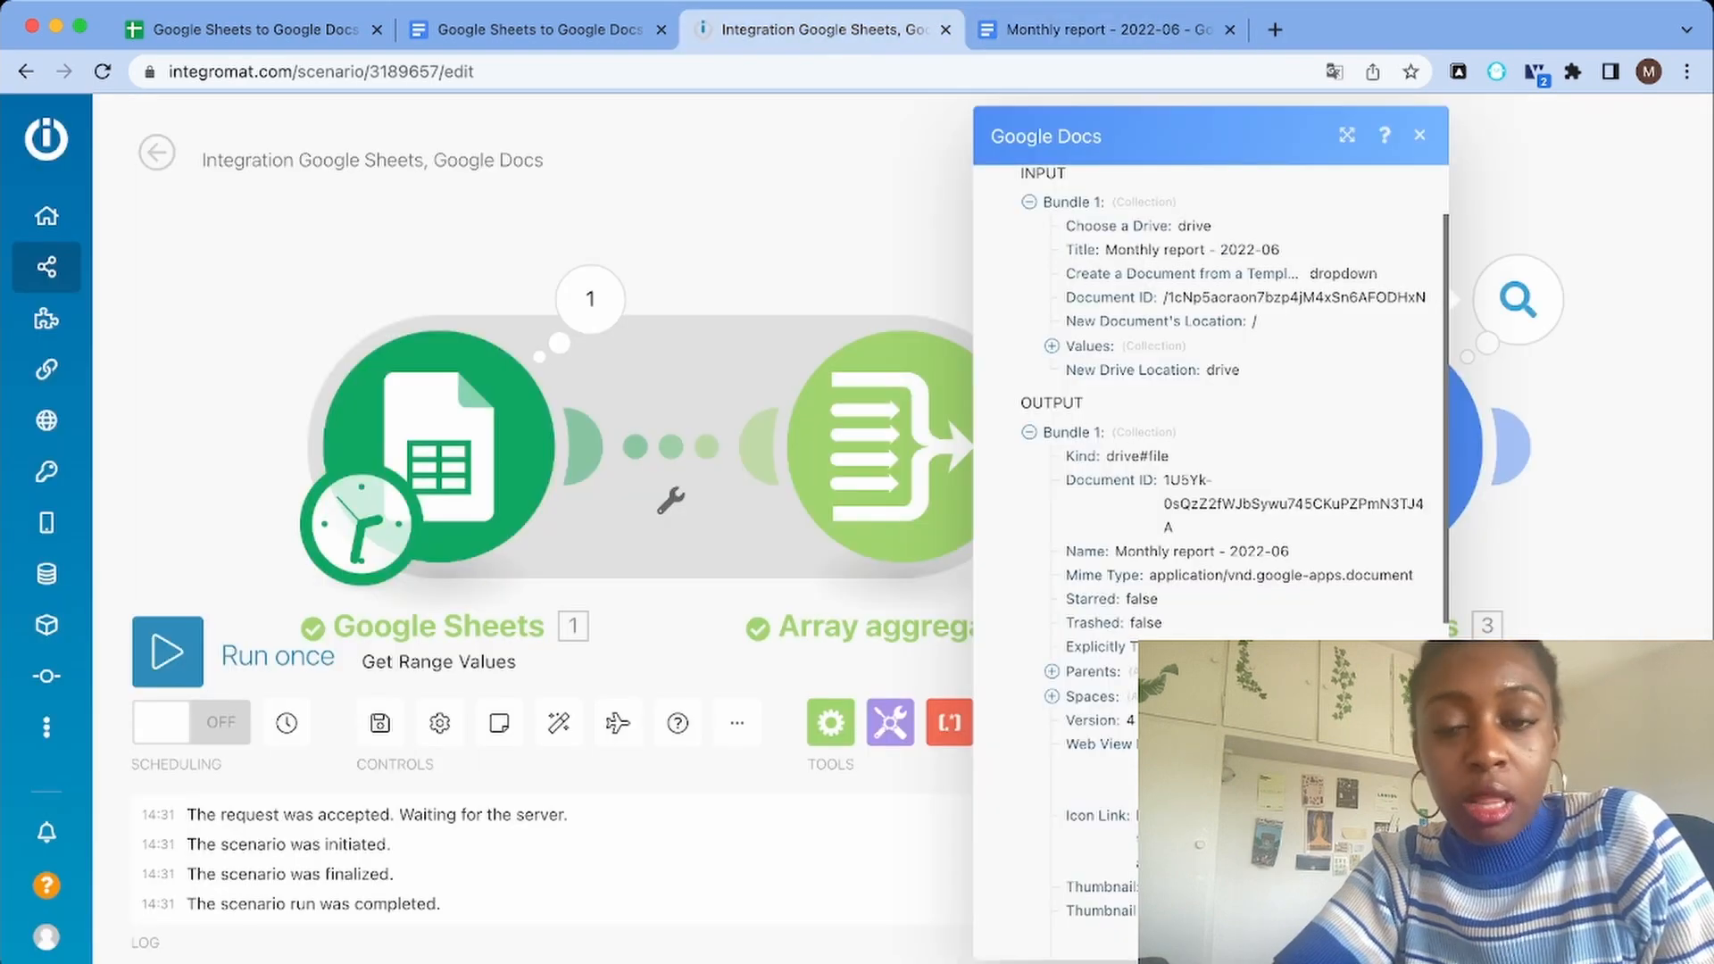
left_click(1420, 135)
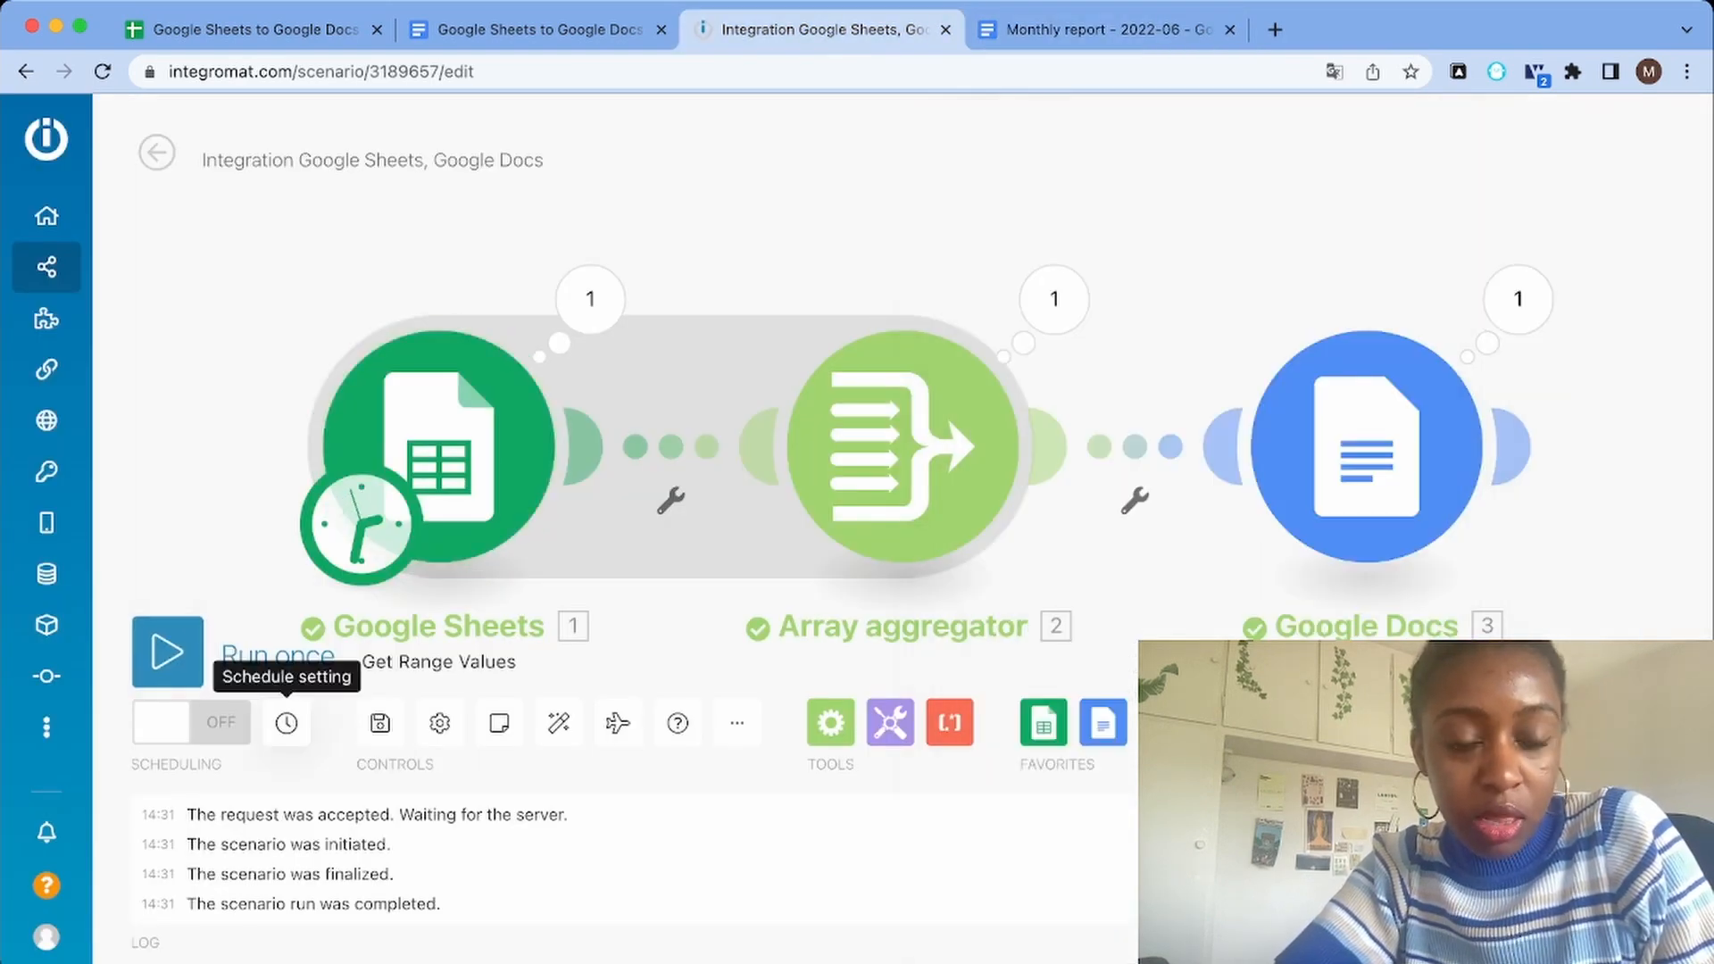
left_click(286, 723)
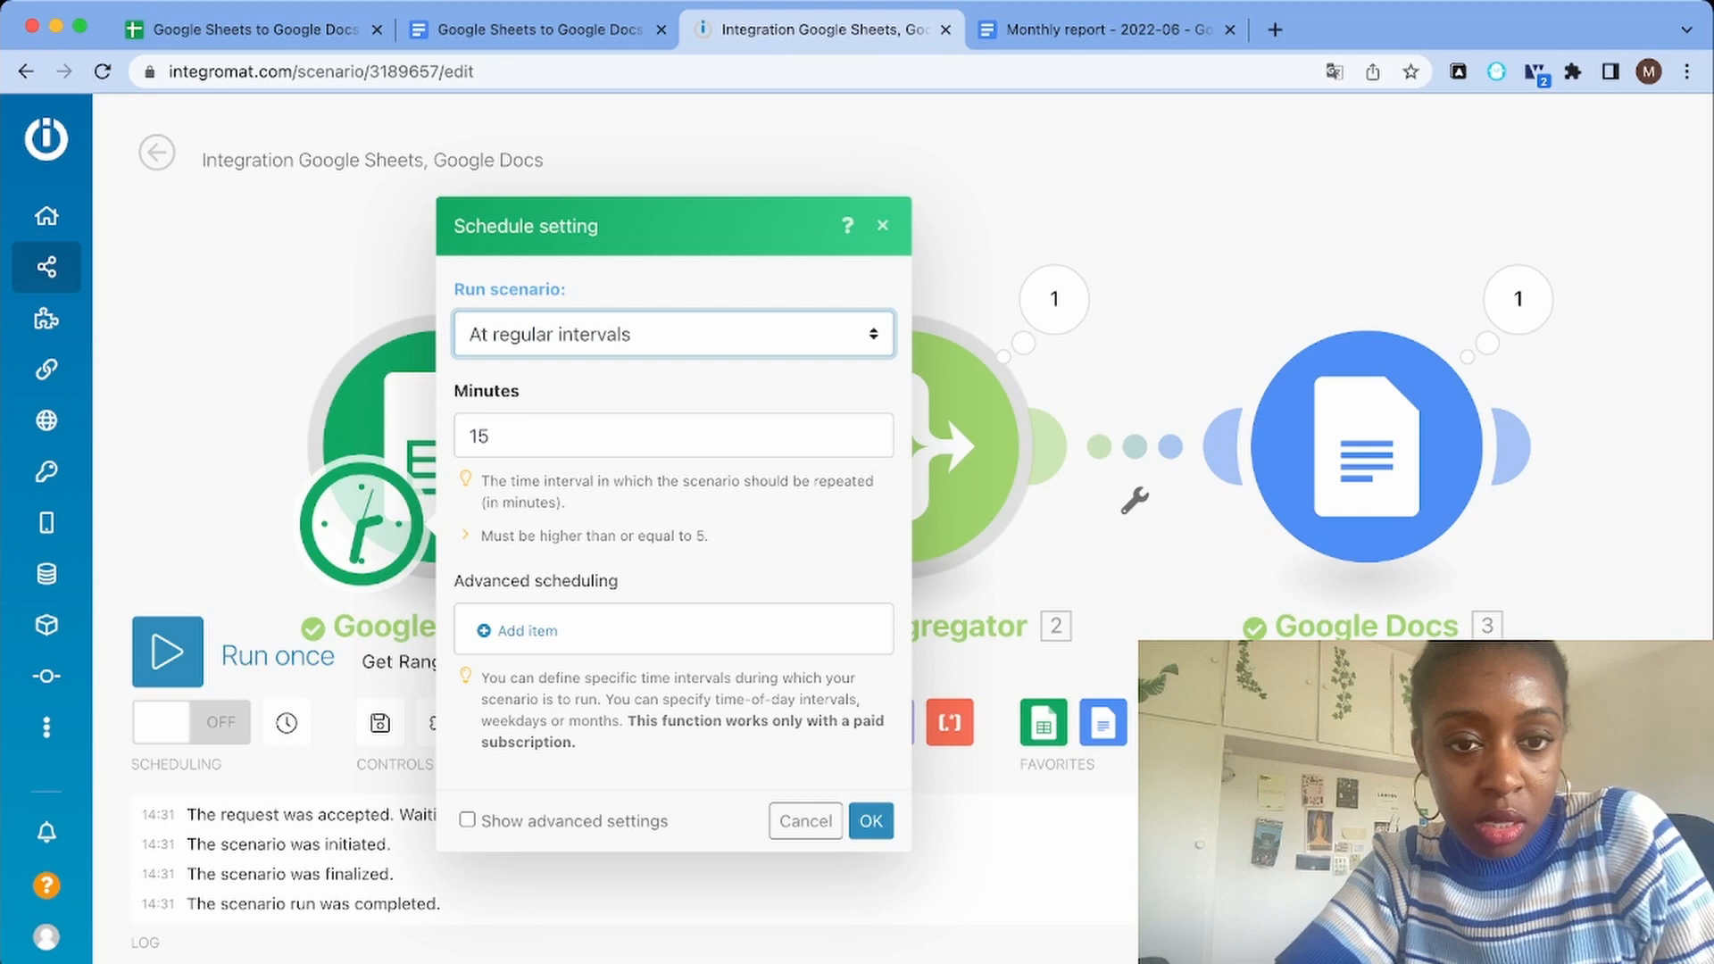
left_click(571, 439)
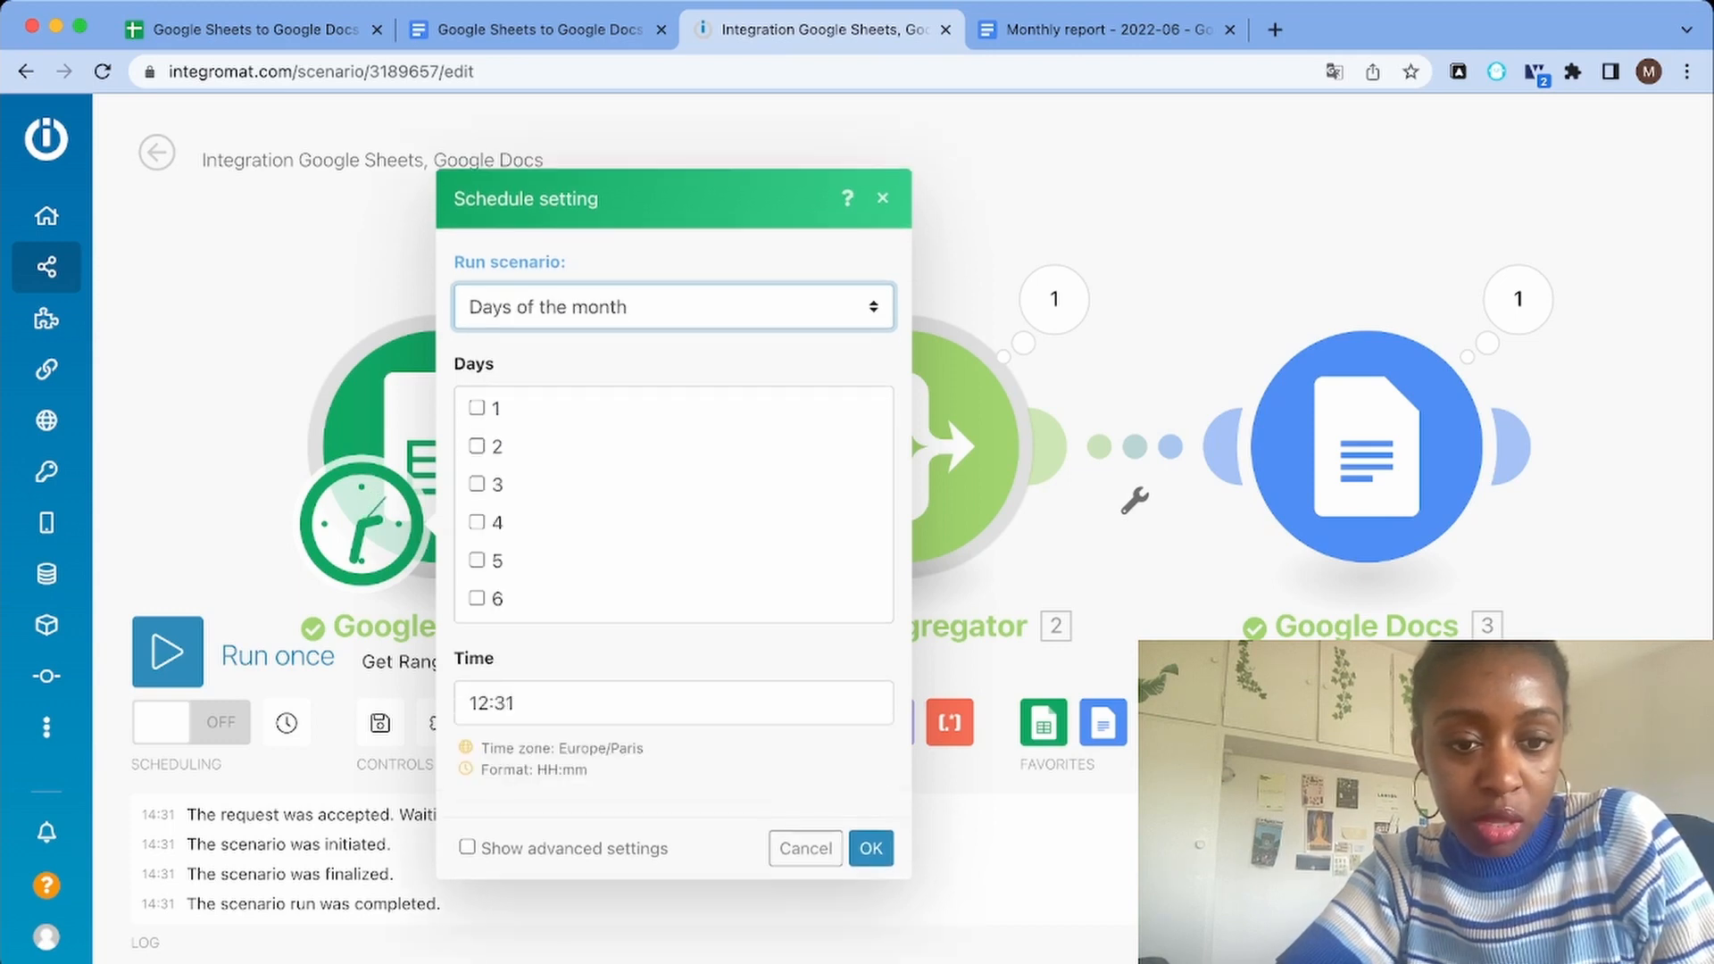
left_click(477, 408)
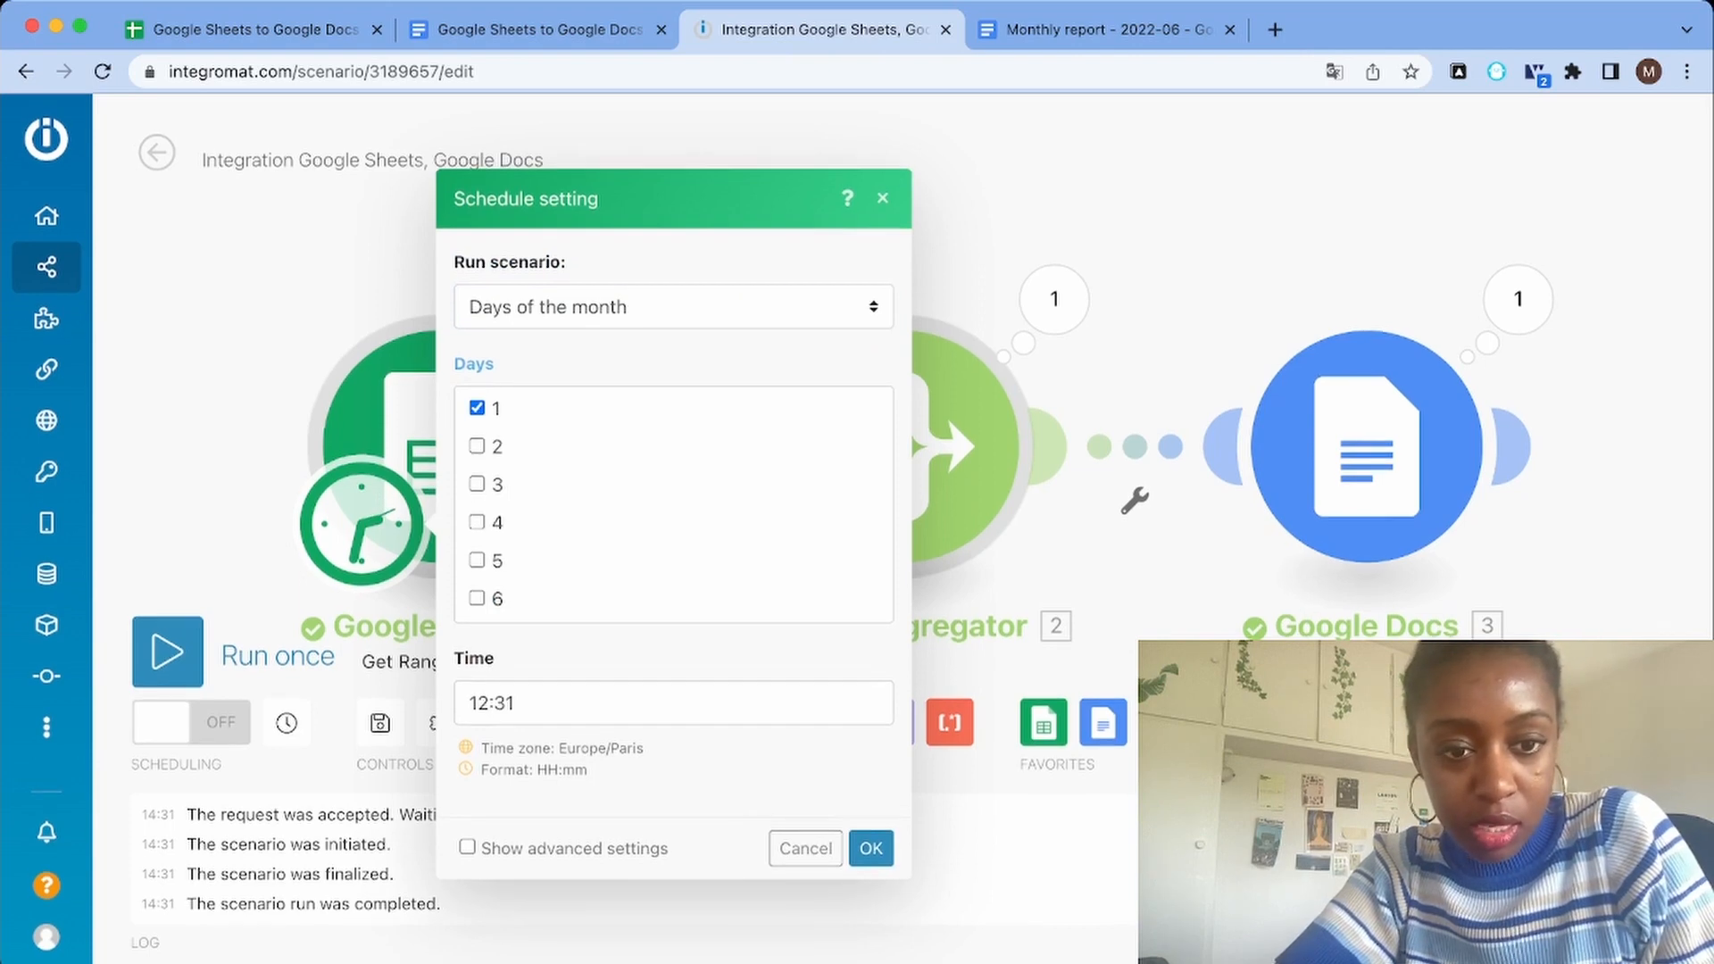
left_click(871, 848)
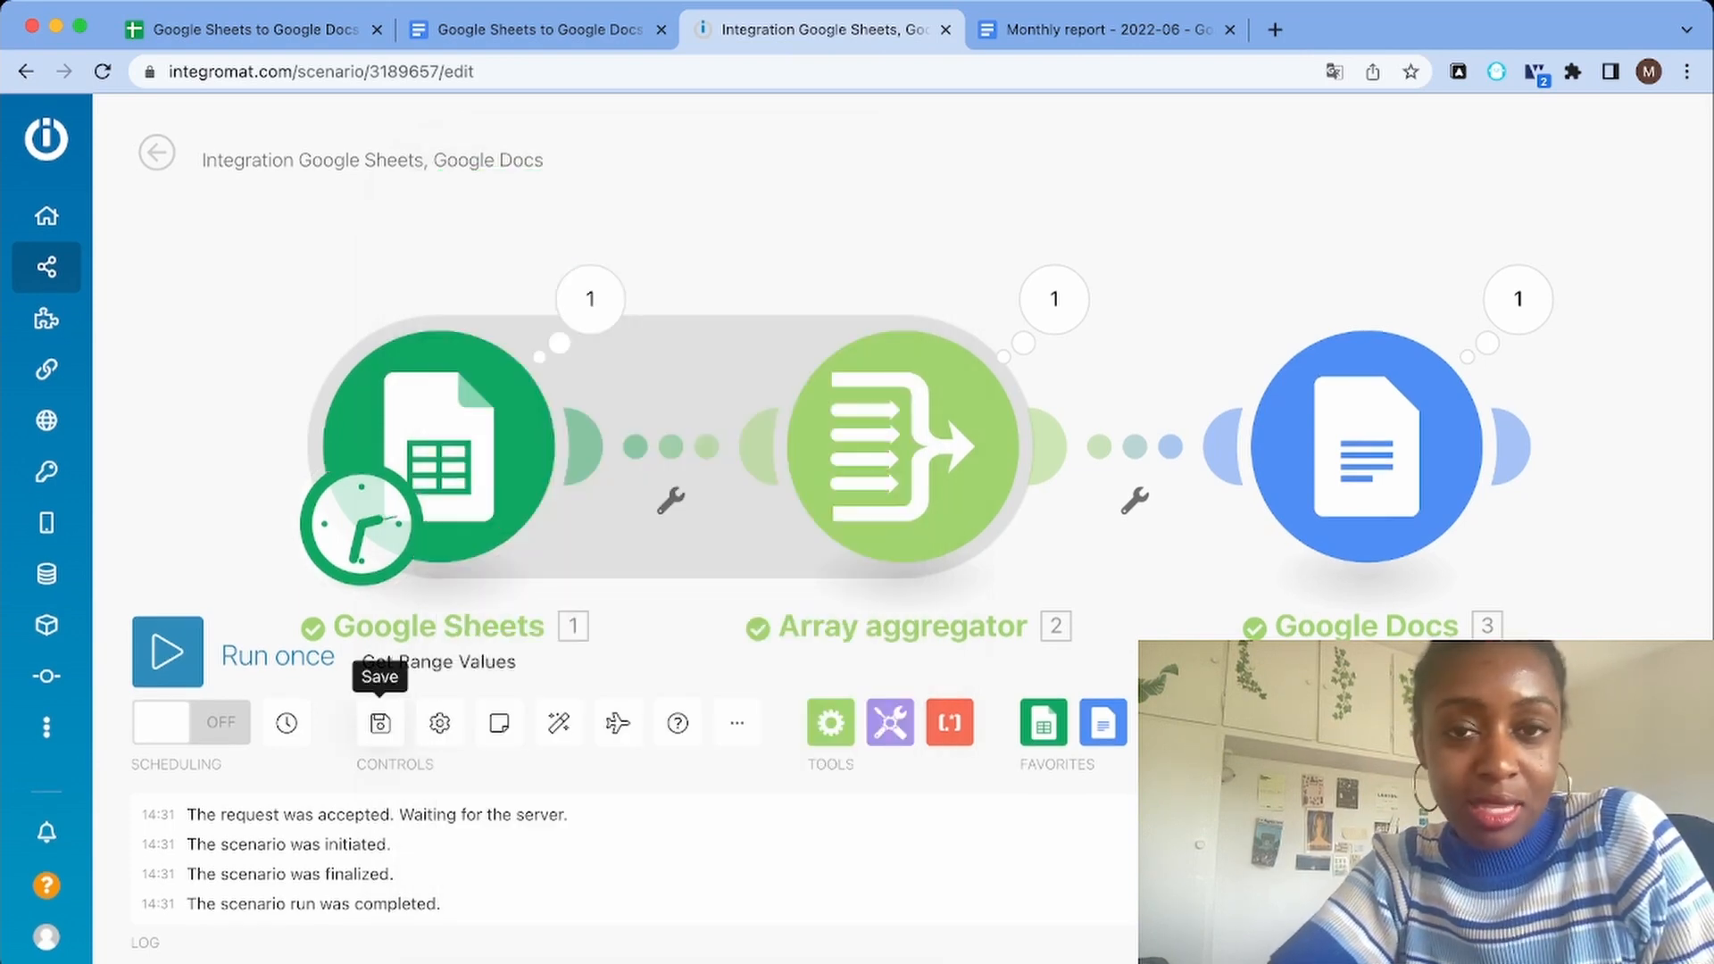